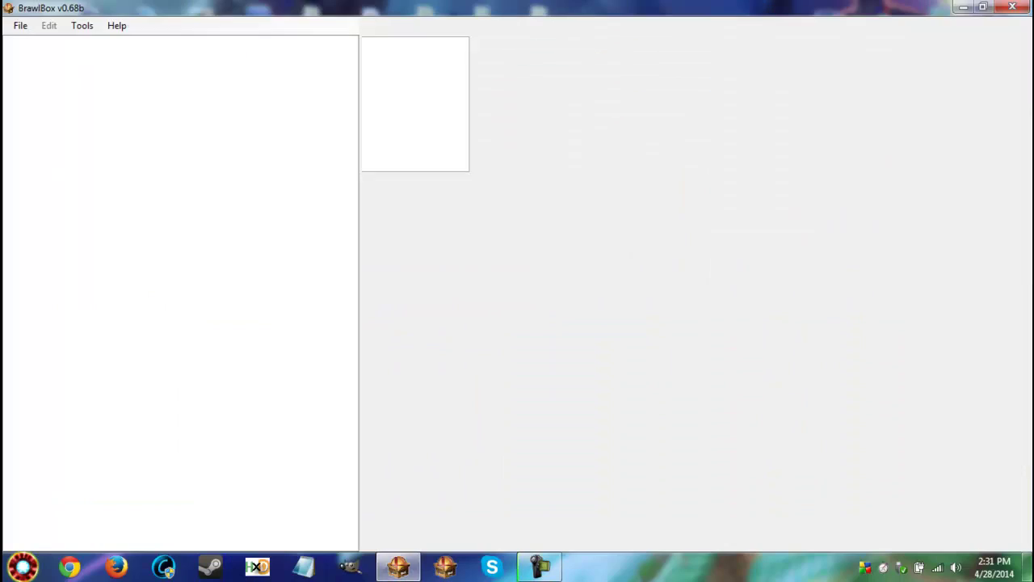
# Open FitPikmin.pac from the Pikmin-bomberman folder
pyautogui.press('super+Up')
pyautogui.hotkey('alt', 'f')
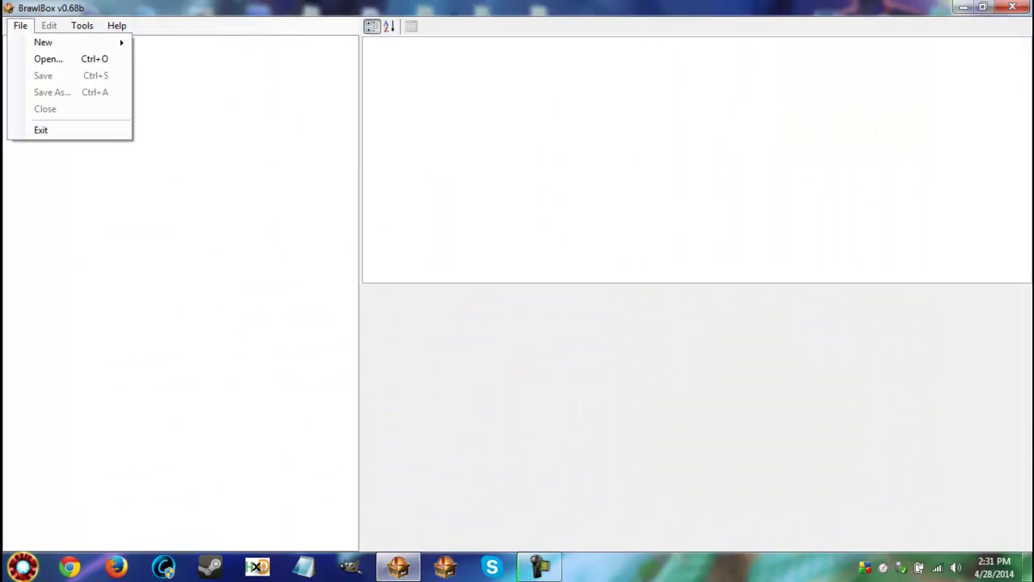
pyautogui.press('o')
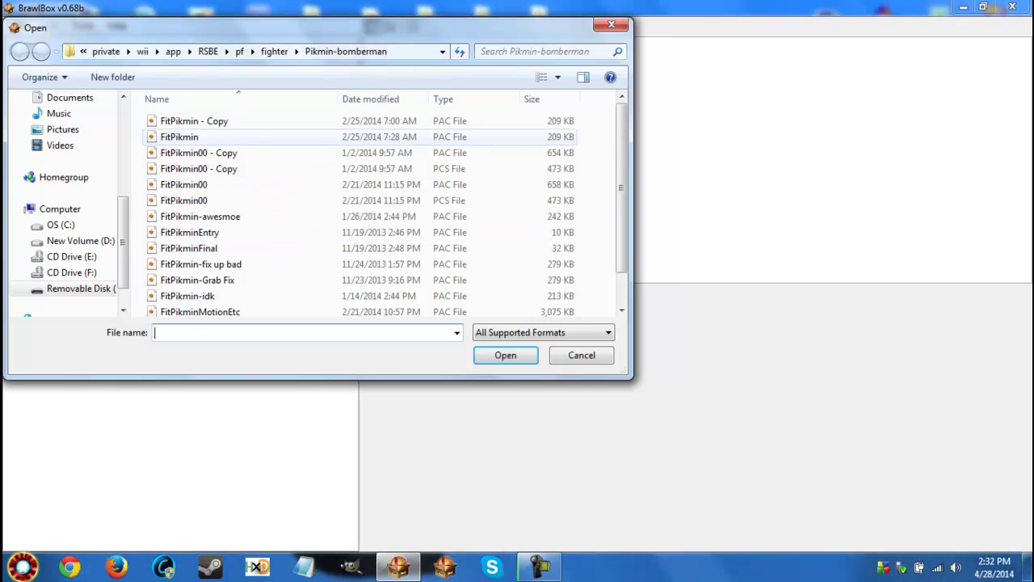
pyautogui.doubleClick(180, 137)
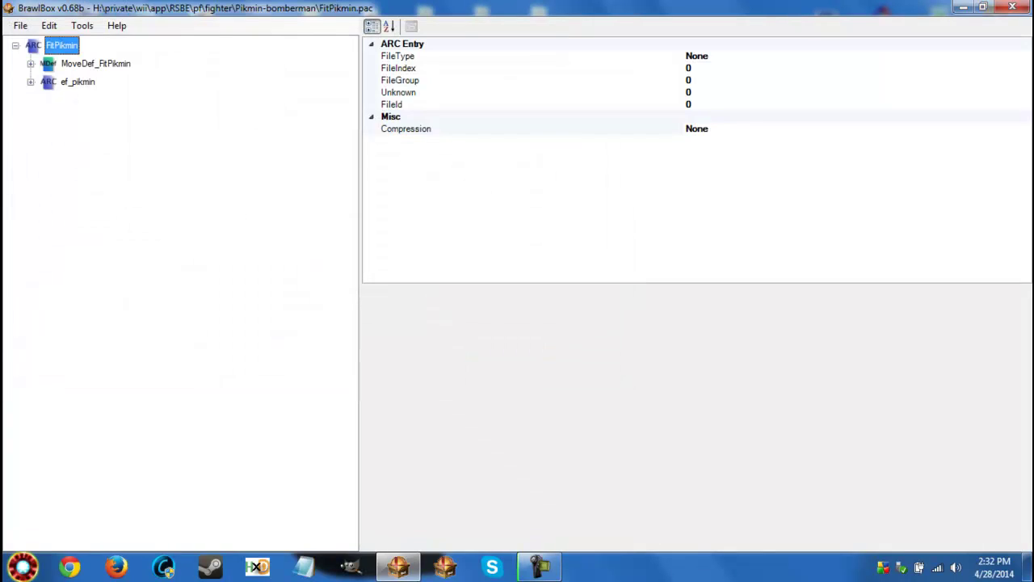
# Expand MoveDef_FitPikmin > Sections > data > Action Scripts down to Action274's Entry script
pyautogui.click(31, 63)
pyautogui.click(46, 99)
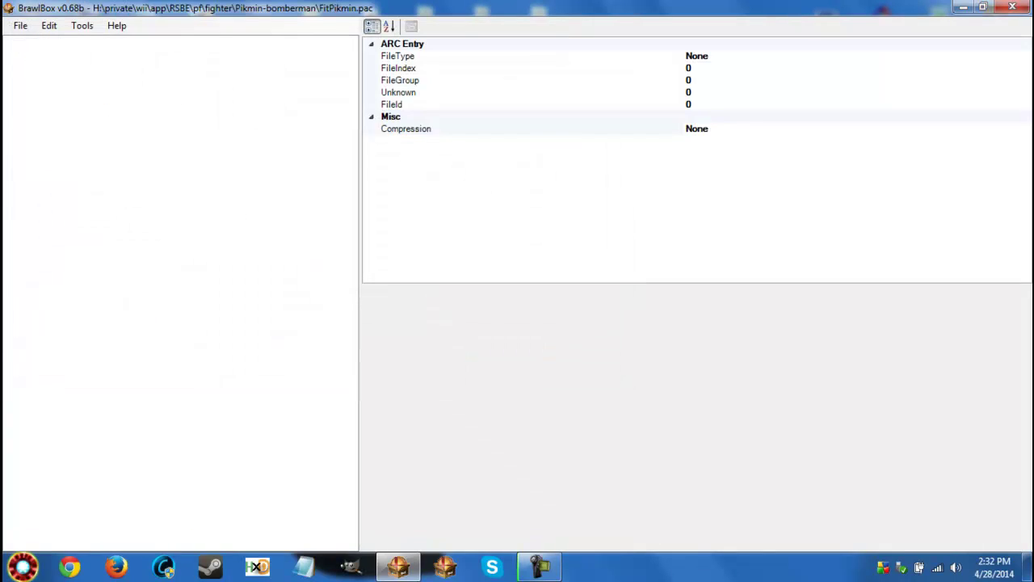
pyautogui.scroll(2, 178, 291)
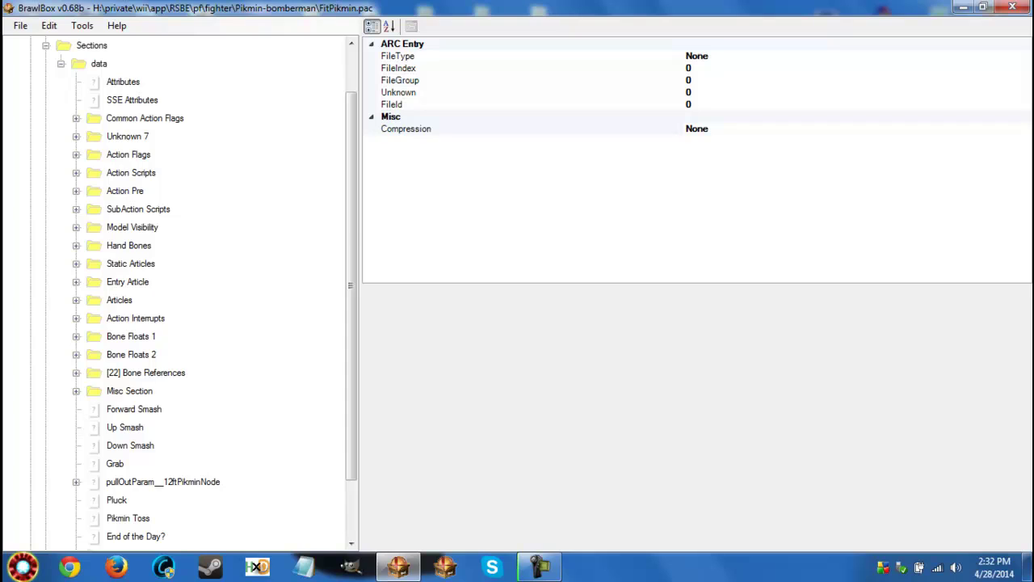
pyautogui.click(76, 172)
pyautogui.click(91, 191)
pyautogui.click(146, 209)
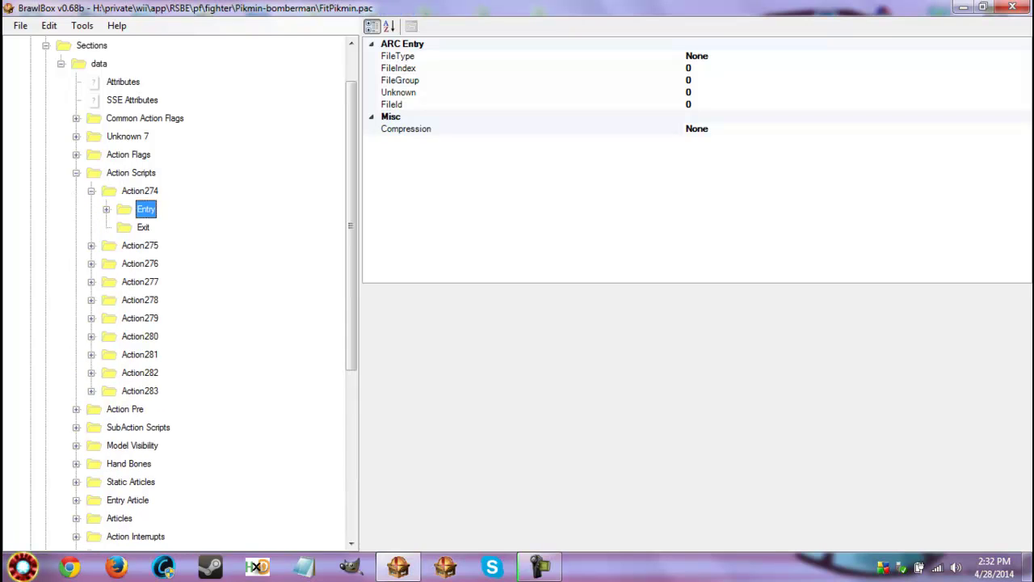
pyautogui.click(131, 172)
# Re-navigate the tree from MoveDef_FitPikmin back down to Action274's Entry script
pyautogui.press('Left')
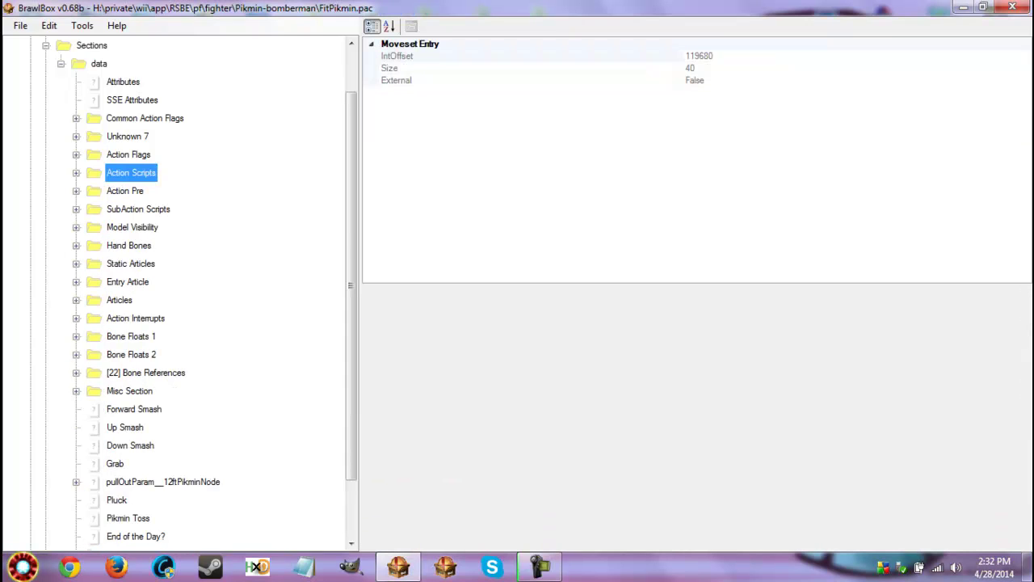
pyautogui.scroll(1, 177, 291)
pyautogui.press('Left')
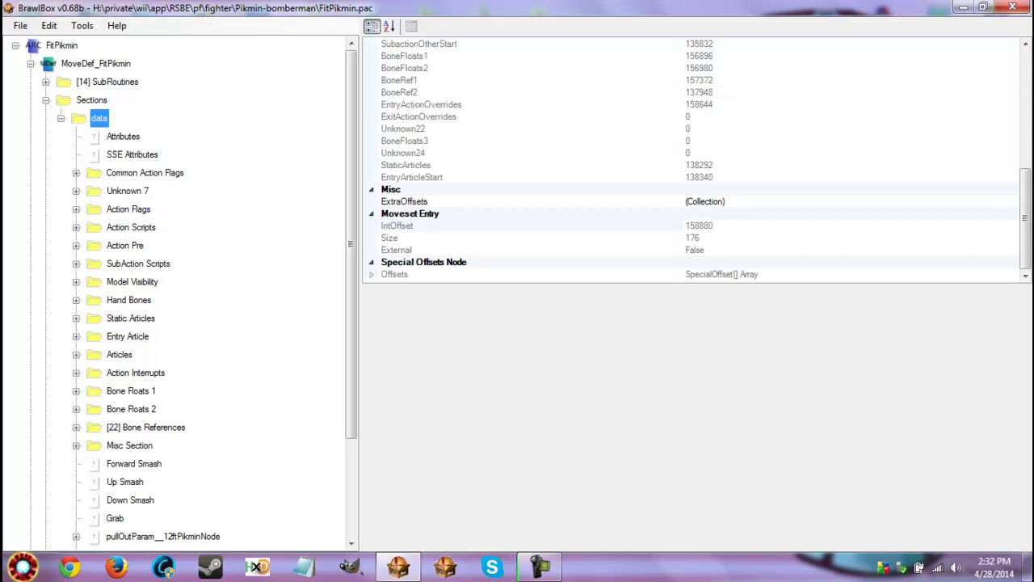
pyautogui.press('BackSpace')
pyautogui.press('BackSpace')
pyautogui.press('Down')
pyautogui.press('Down')
pyautogui.press('Down')
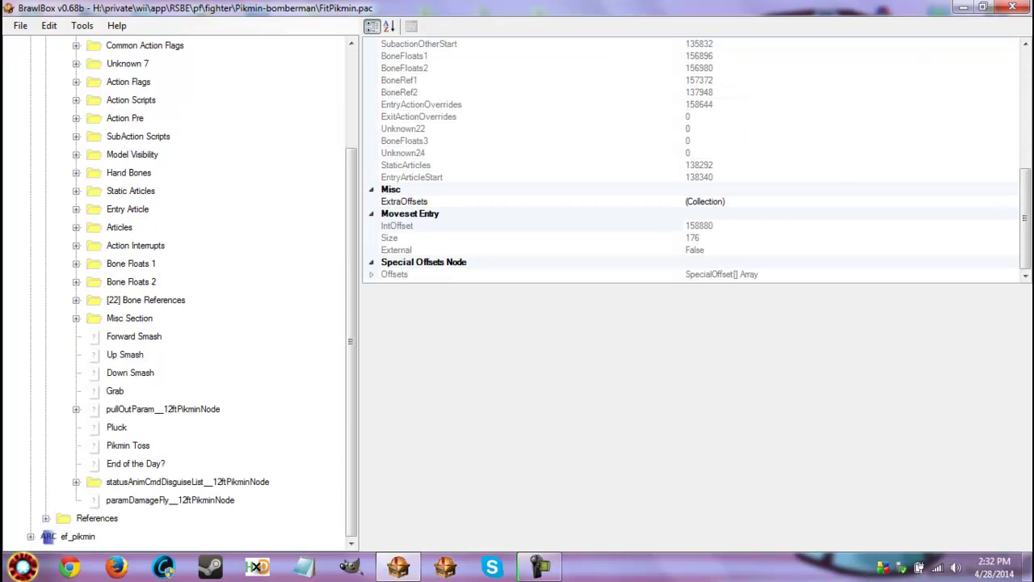
pyautogui.press('Down')
pyautogui.press('Down')
pyautogui.press('Down')
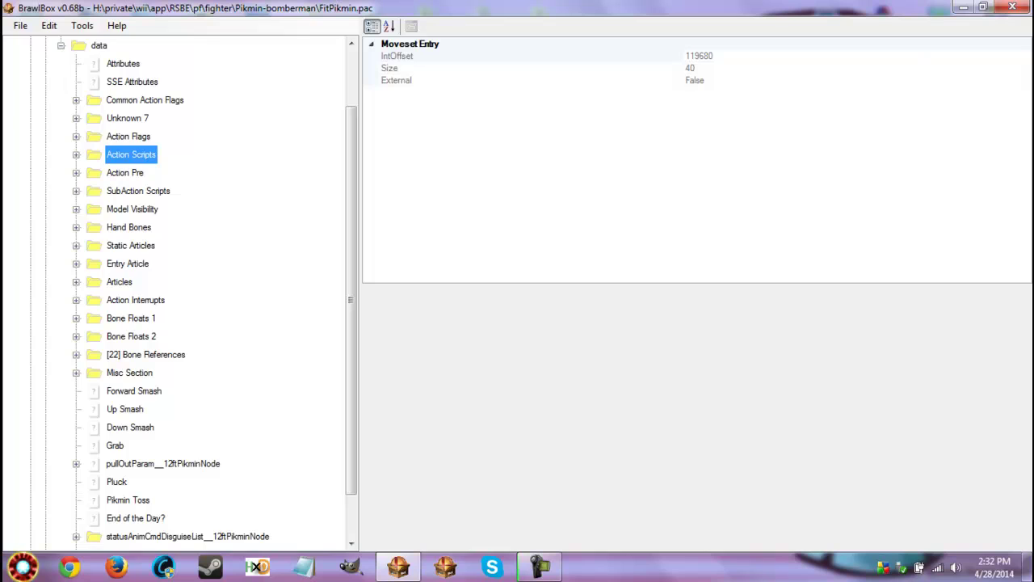
pyautogui.press('Right')
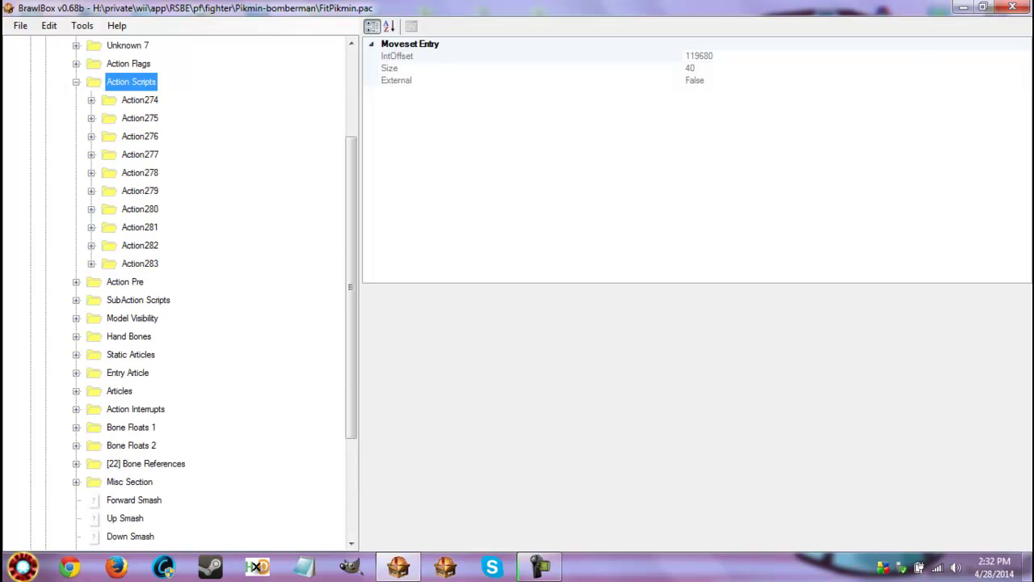
pyautogui.press('Down')
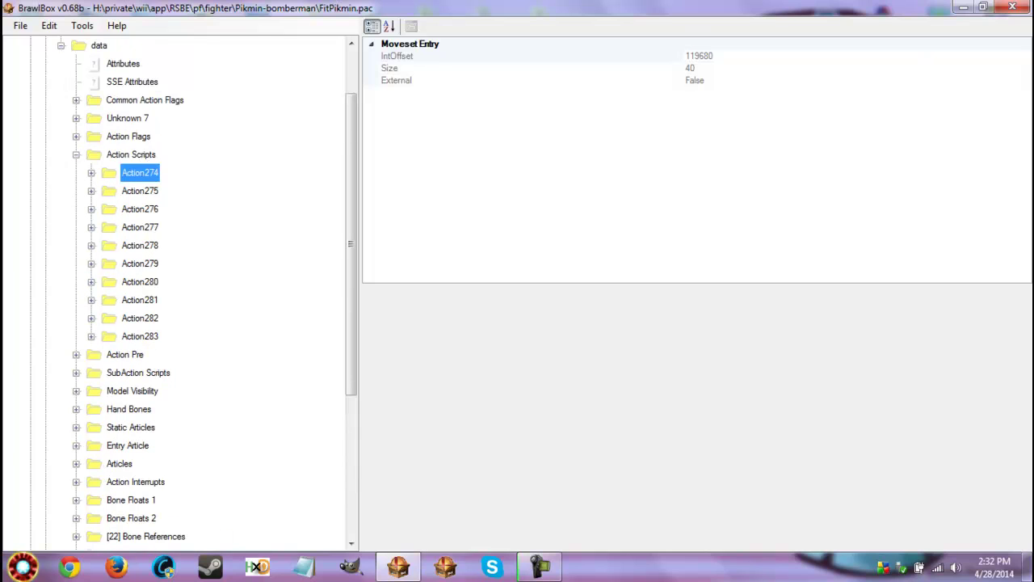
pyautogui.press('Right')
pyautogui.press('Down')
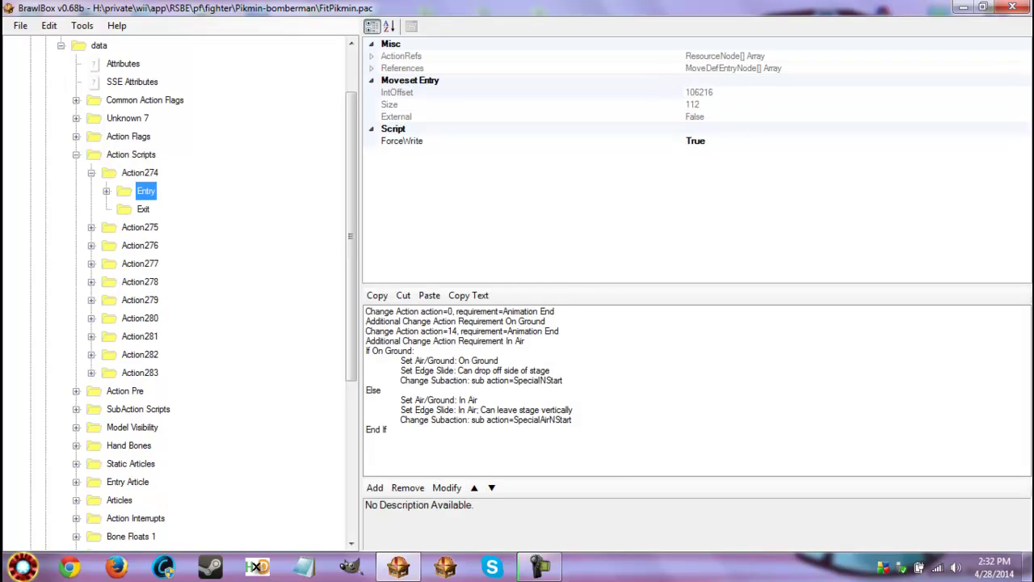
# Browse the entry scripts of Actions 275 through 278, then return to Action274's Entry
pyautogui.press('Down')
pyautogui.press('Down')
pyautogui.press('Right')
pyautogui.press('Down')
pyautogui.press('Left')
pyautogui.press('Left')
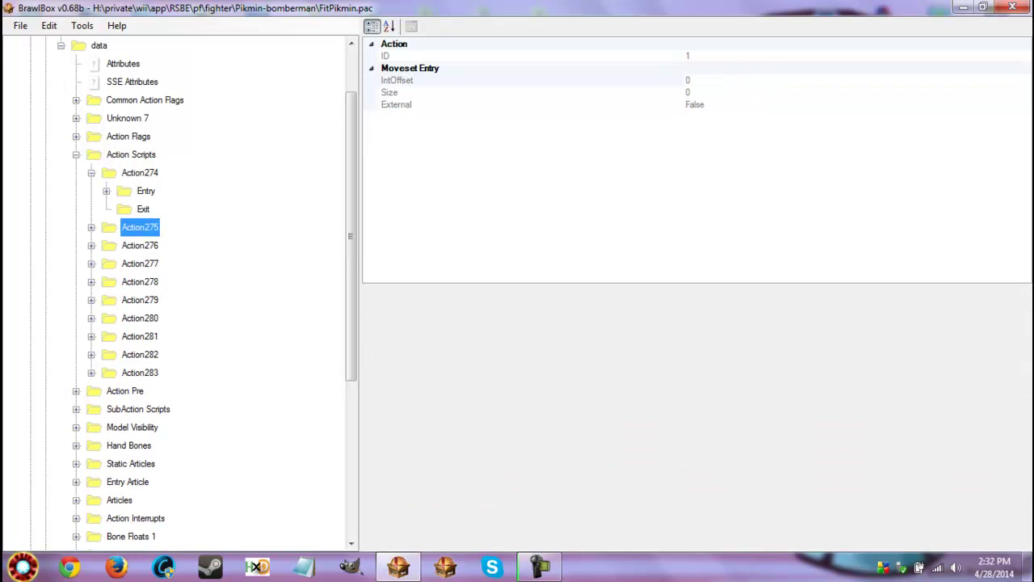
pyautogui.press('Down')
pyautogui.press('Right')
pyautogui.press('Left')
pyautogui.press('Down')
pyautogui.press('Right')
pyautogui.press('Down')
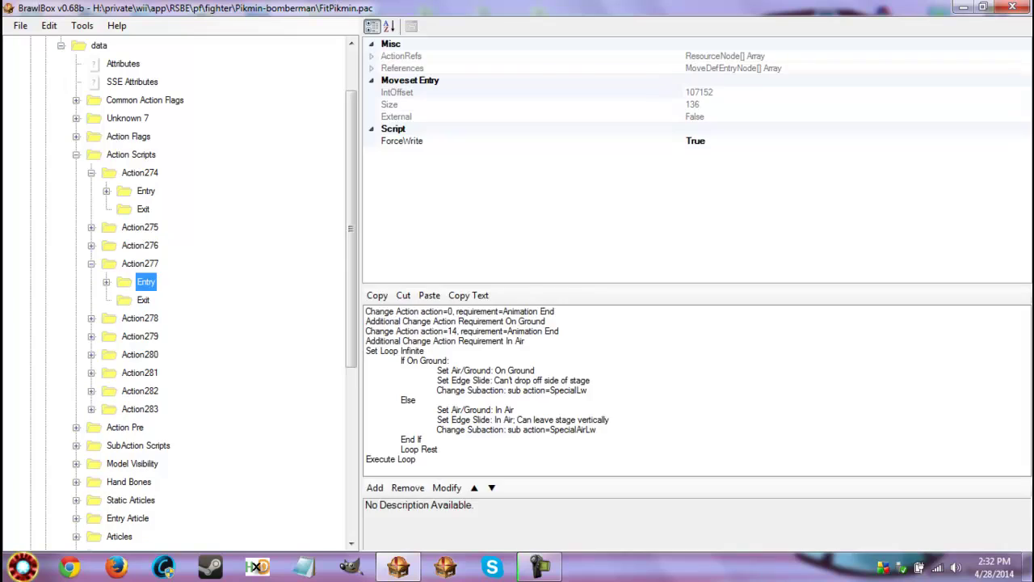
pyautogui.press('Up')
pyautogui.press('Left')
pyautogui.press('Down')
pyautogui.press('Right')
pyautogui.press('Down')
pyautogui.press('Down')
pyautogui.press('Up')
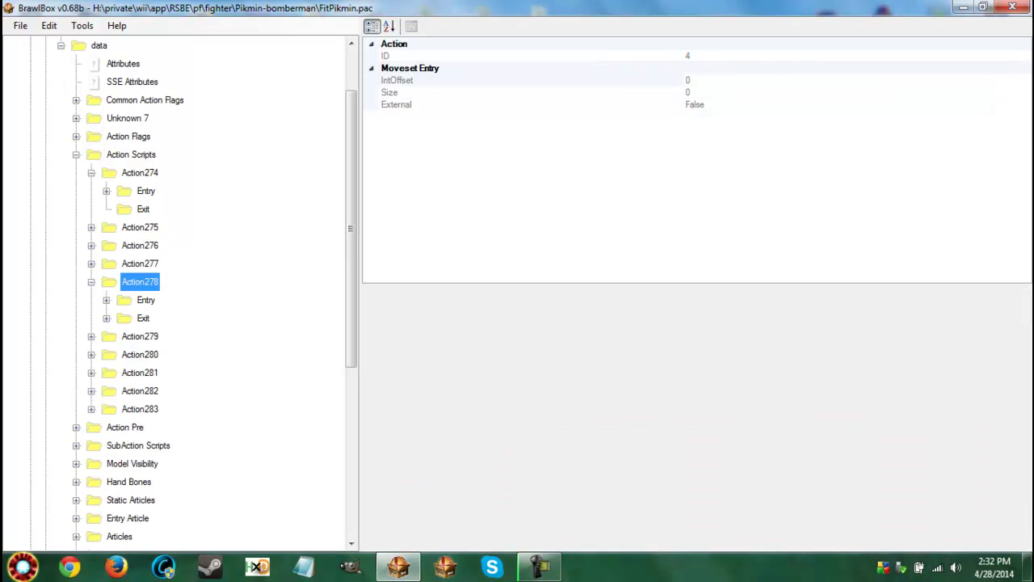
pyautogui.press('Left')
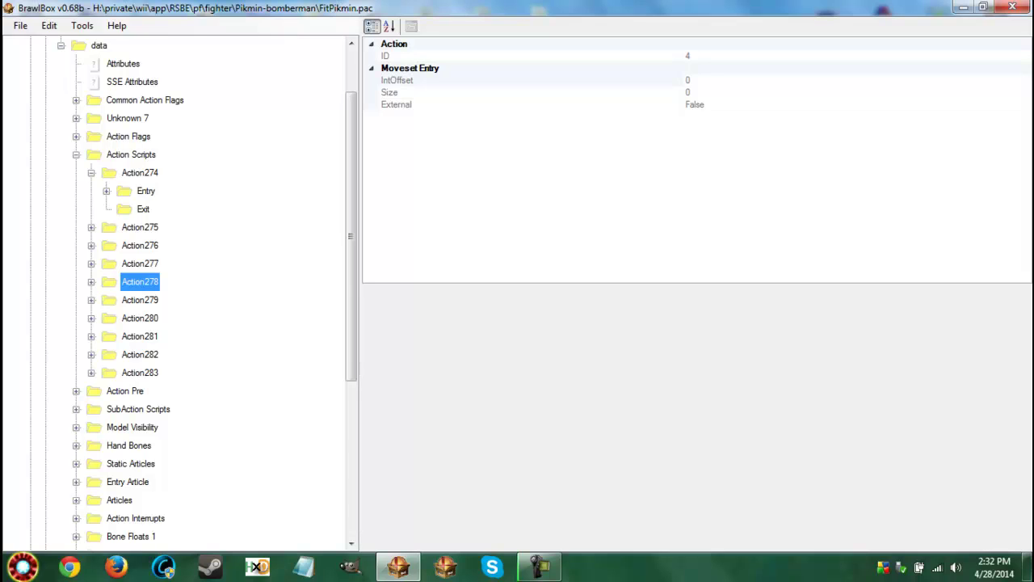
pyautogui.press('Up')
pyautogui.press('Up')
pyautogui.press('Up')
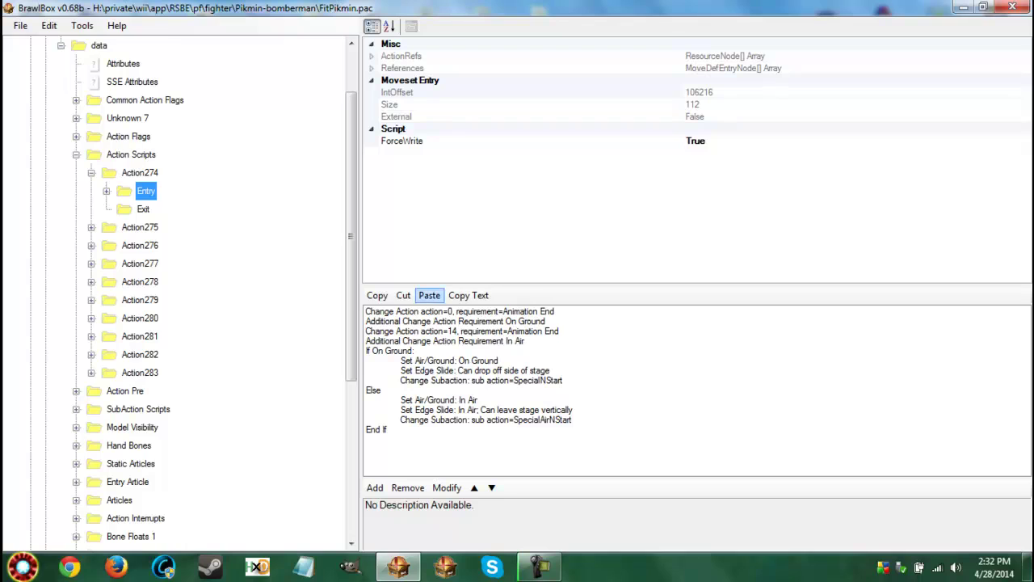
# Enlarge the script panel and review the first Change Action line and its On Ground requirement
pyautogui.moveTo(694, 285); pyautogui.dragTo(695, 175)
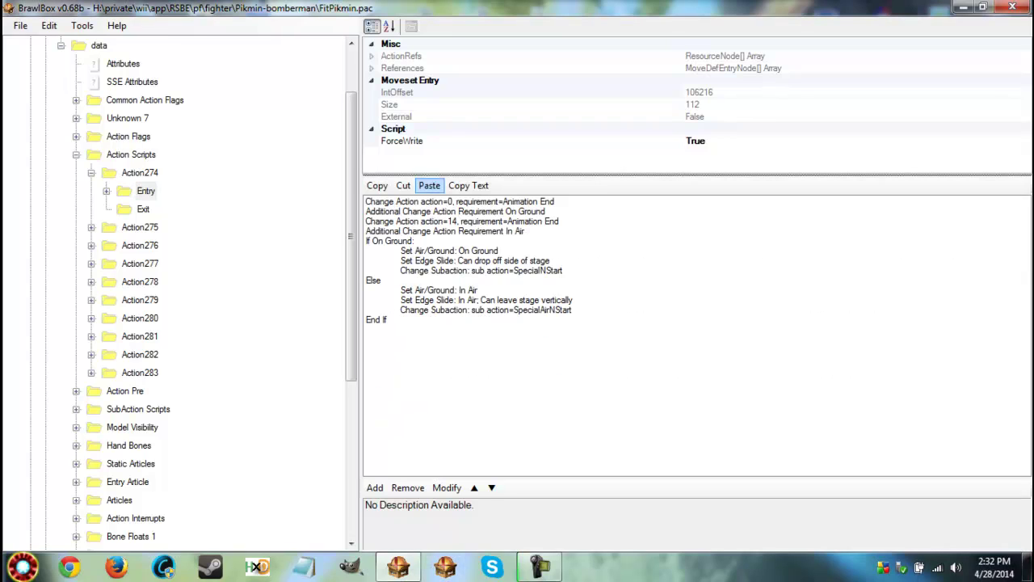
pyautogui.hotkey('ctrl', 'a')
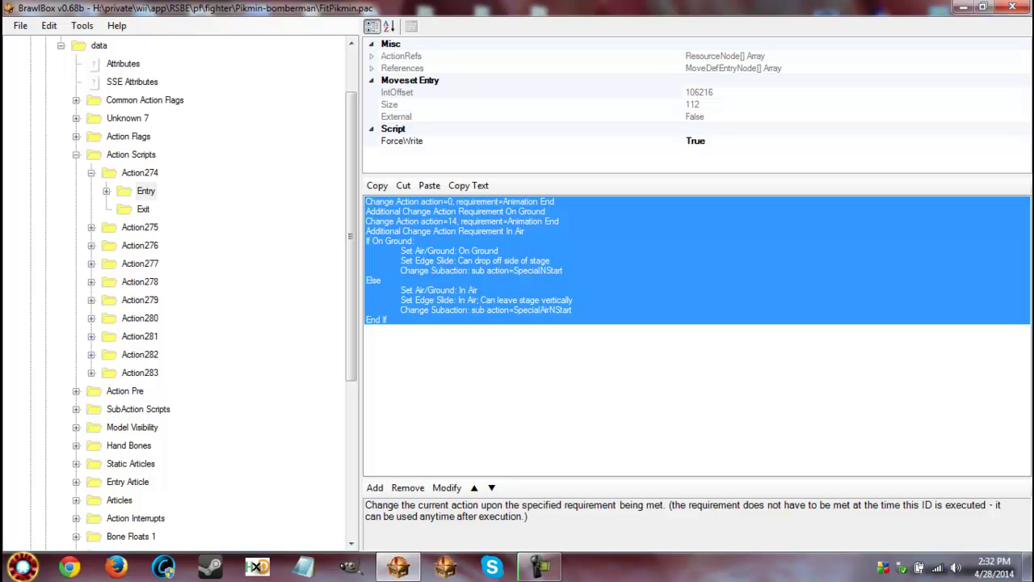
pyautogui.press('Home')
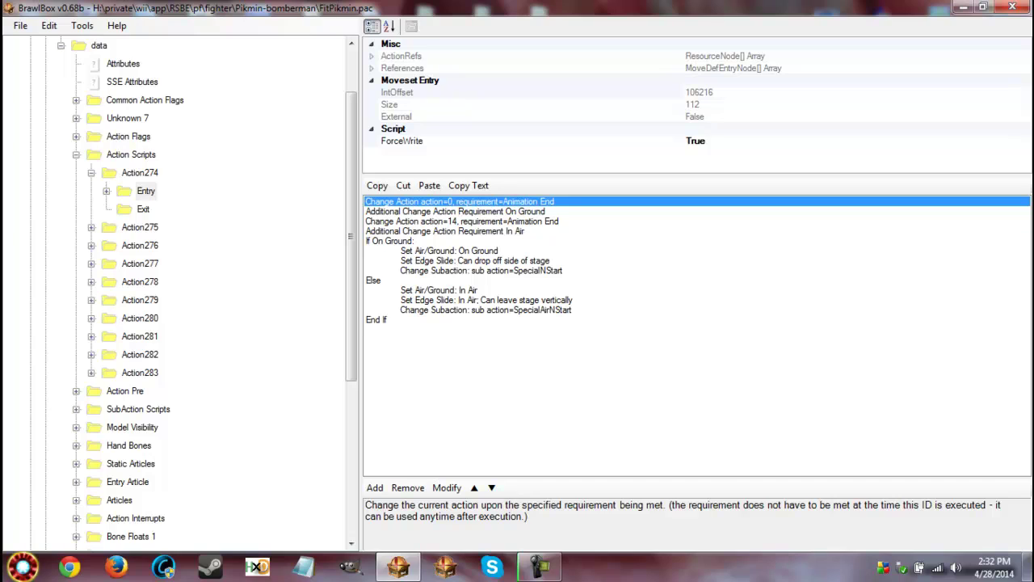
pyautogui.hotkey('shift', 'Down')
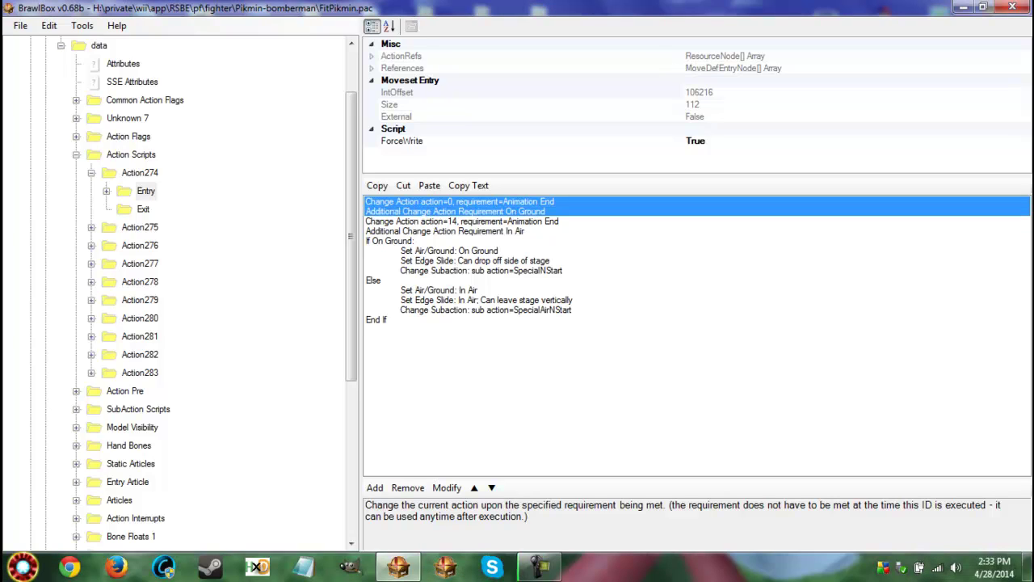
pyautogui.press('Down')
pyautogui.press('Down')
pyautogui.press('Down')
pyautogui.press('Down')
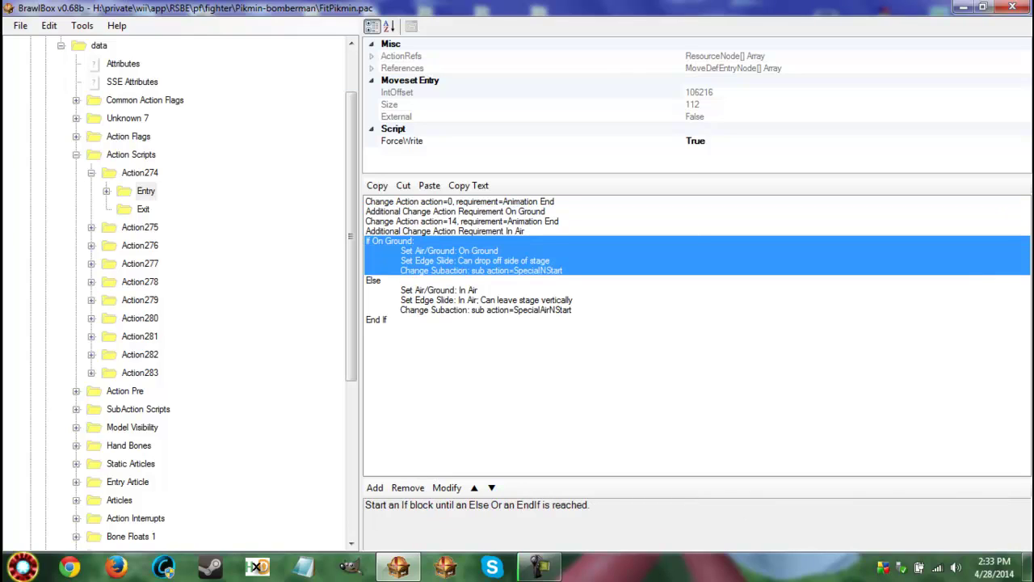
pyautogui.press('Up')
pyautogui.press('Up')
pyautogui.press('Up')
pyautogui.hotkey('shift', 'Down')
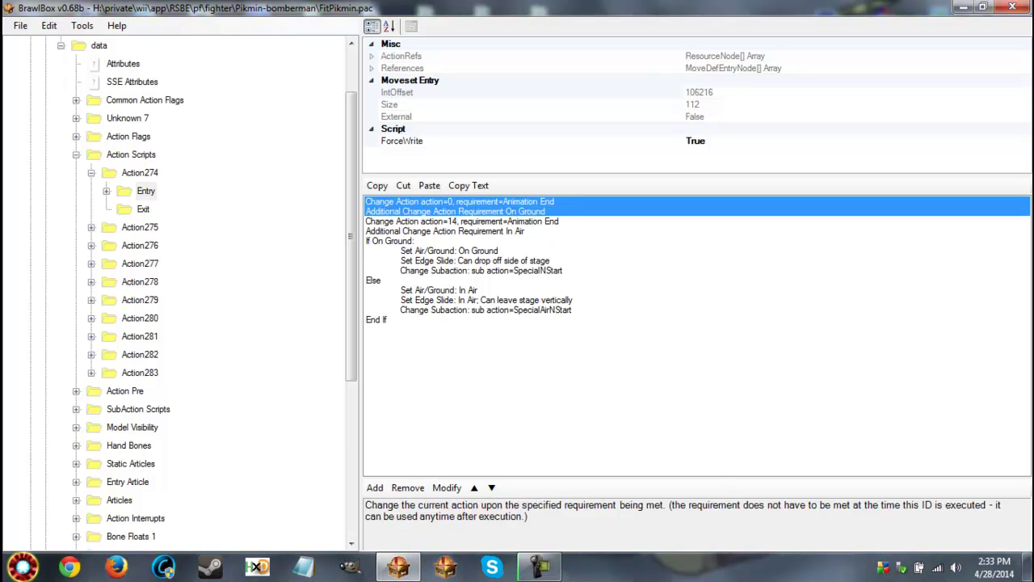
# Review the action=14 change, its In Air requirement, and the Else block's Set Air/Ground lines
pyautogui.press('Down')
pyautogui.hotkey('shift', 'Down')
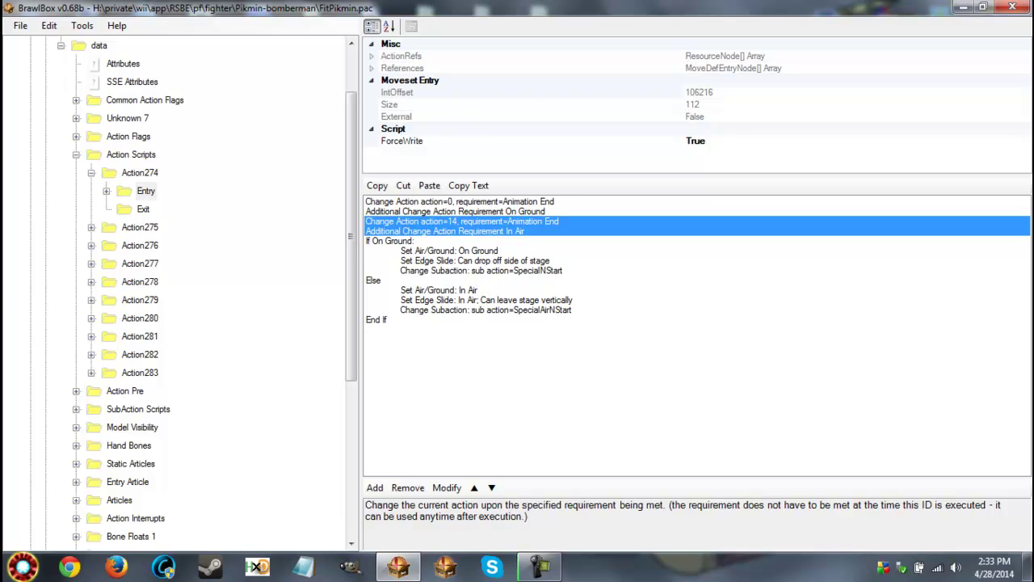
pyautogui.press('Down')
pyautogui.press('Down')
pyautogui.press('Down')
pyautogui.hotkey('shift', 'Down')
pyautogui.hotkey('shift', 'Down')
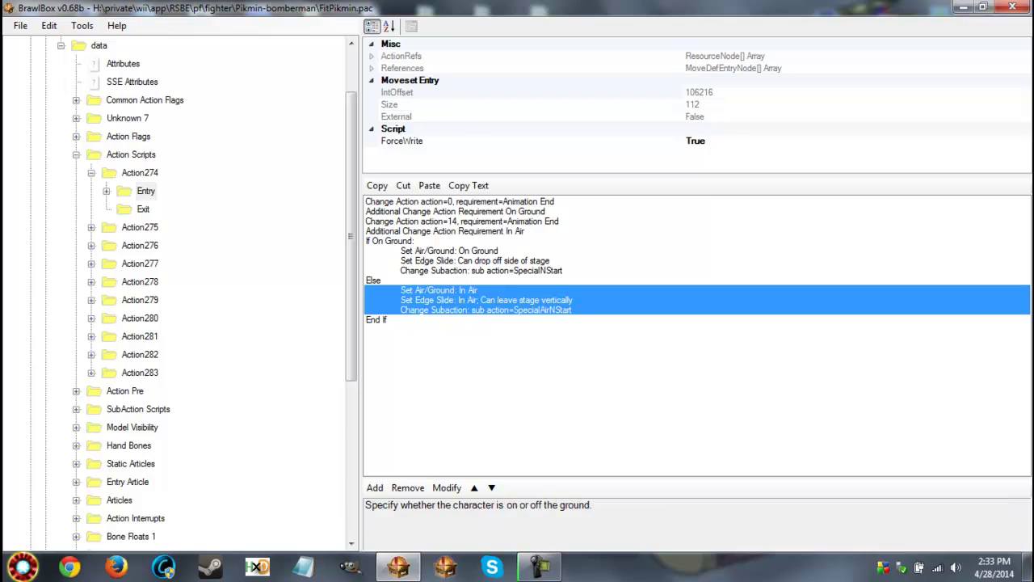
pyautogui.hotkey('shift', 'Up')
pyautogui.hotkey('shift', 'Up')
pyautogui.press('Up')
pyautogui.press('Up')
pyautogui.press('Up')
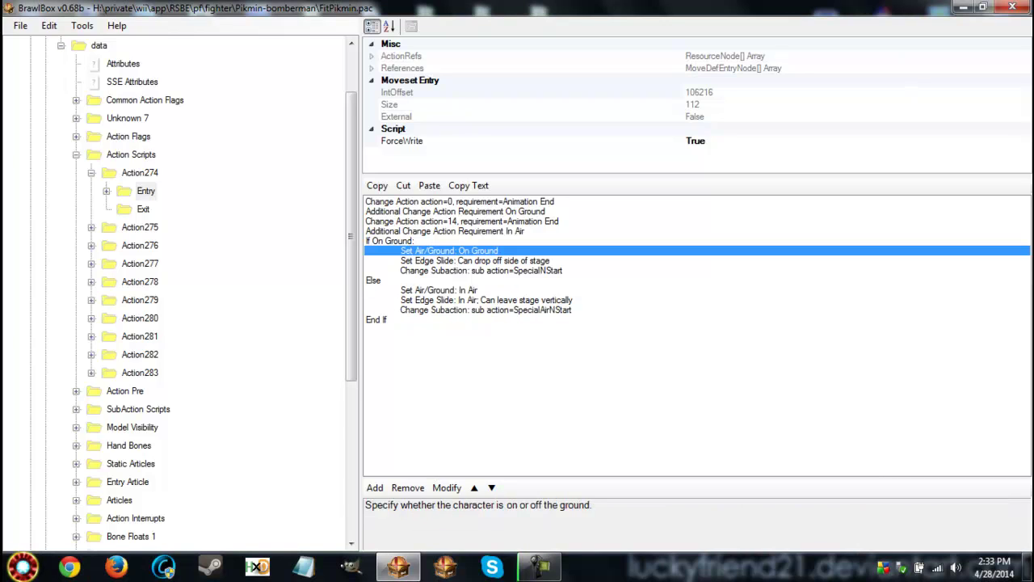
pyautogui.press('Up')
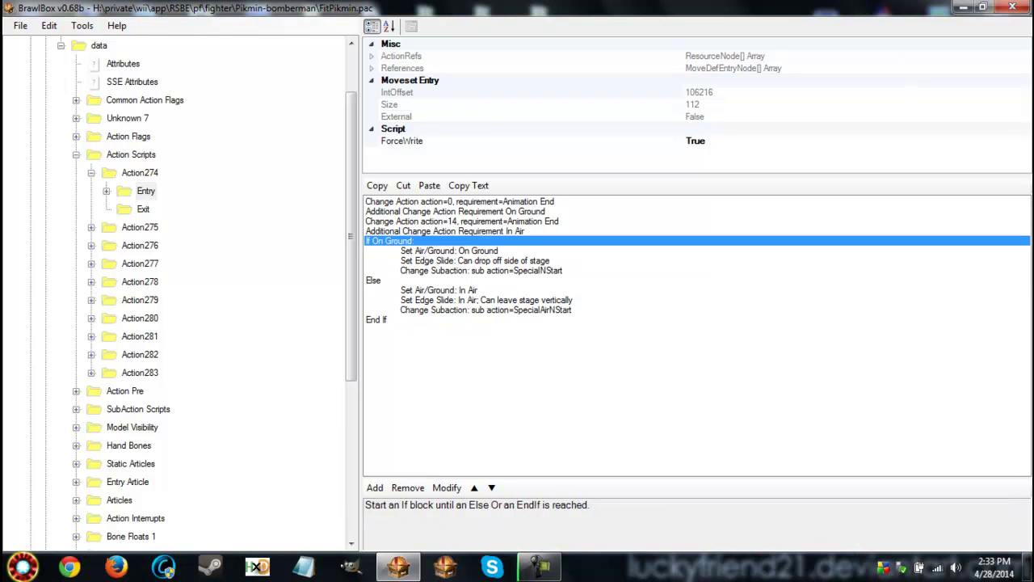
pyautogui.press('Down')
pyautogui.press('Return')
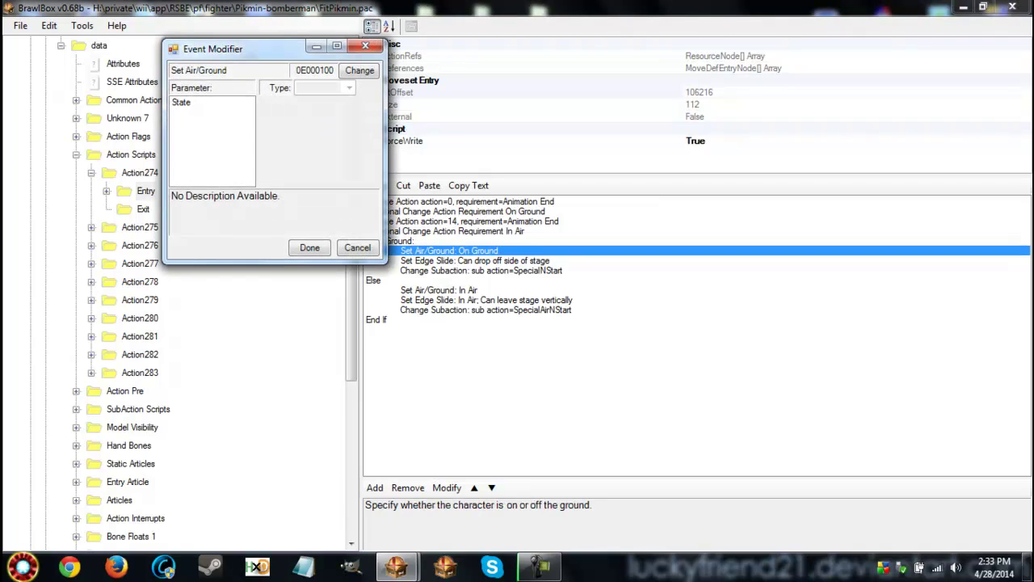
pyautogui.press('Down')
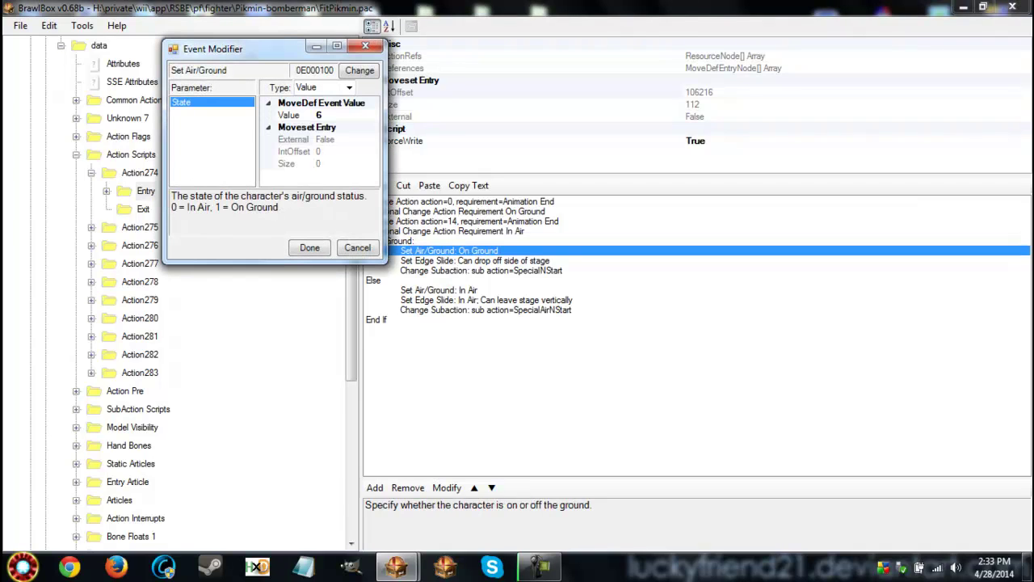
pyautogui.press('Tab')
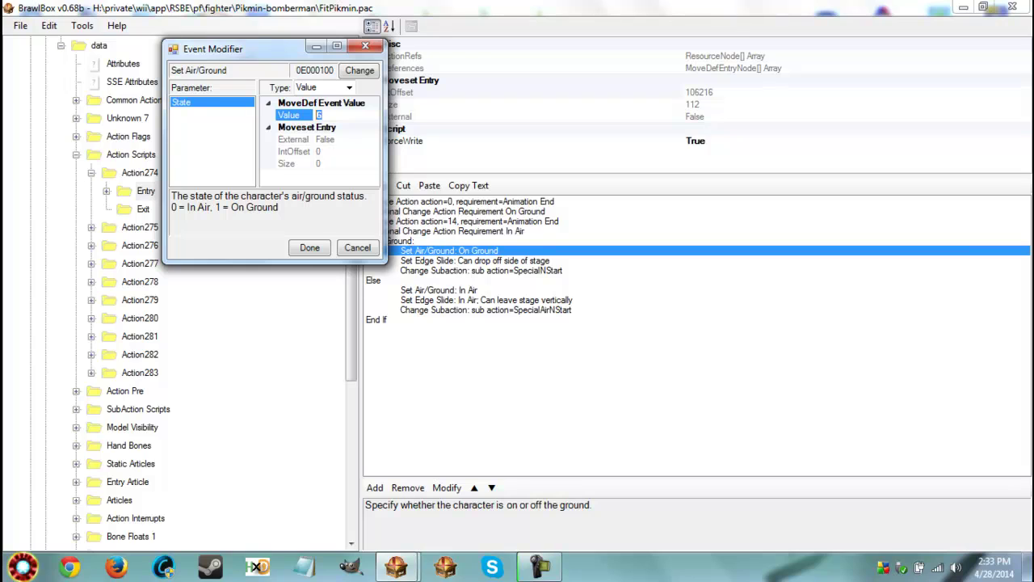
pyautogui.press('Return')
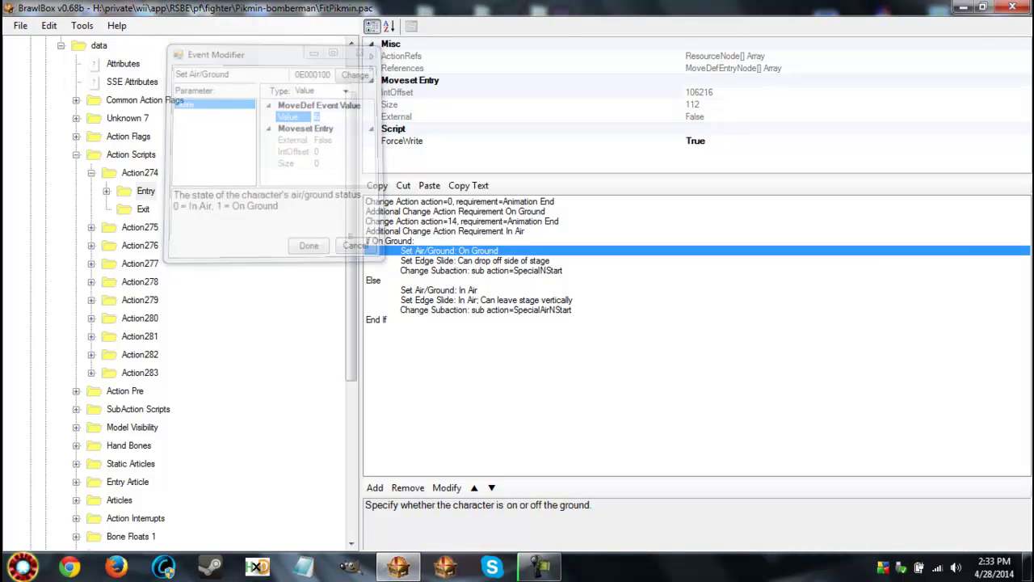
pyautogui.press('Down')
pyautogui.press('Down')
pyautogui.press('Down')
pyautogui.press('Return')
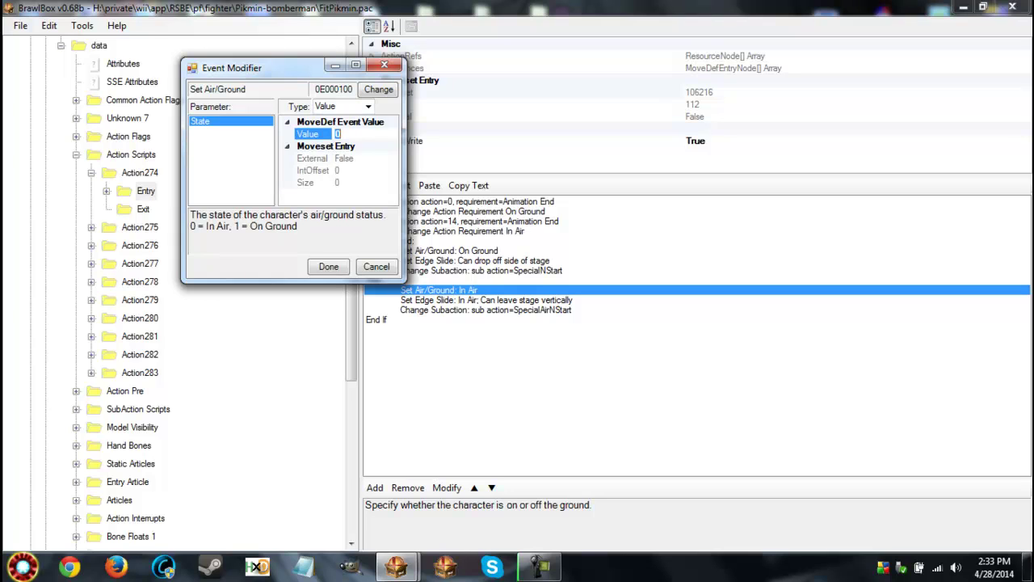
pyautogui.press('Return')
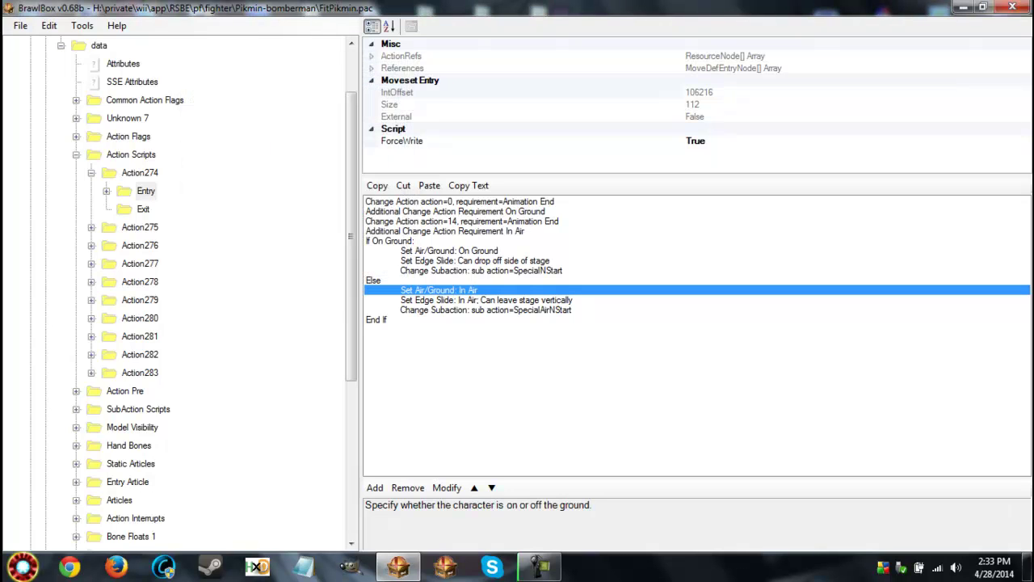
pyautogui.press('Up')
pyautogui.press('Up')
pyautogui.press('Up')
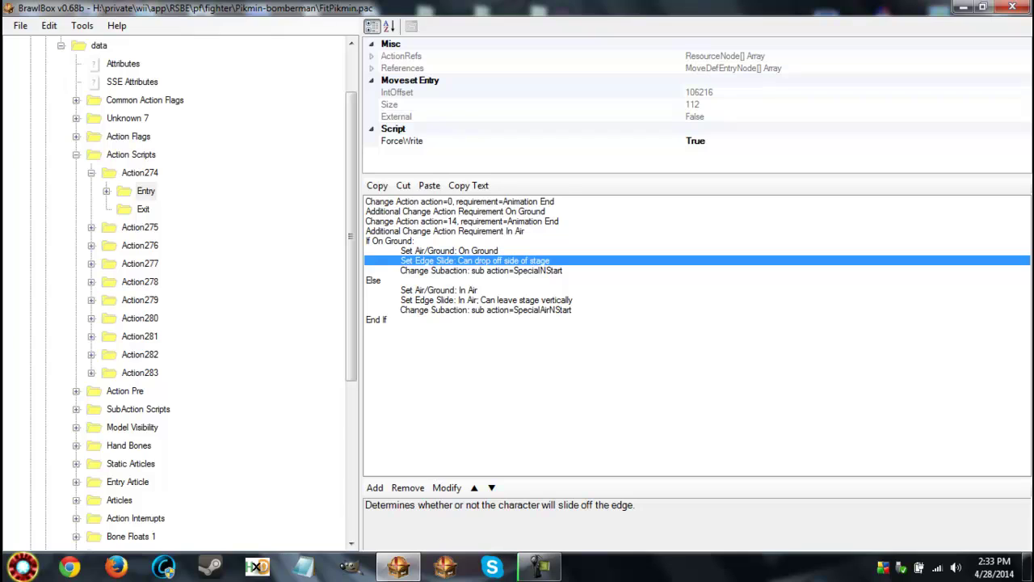
pyautogui.press('Return')
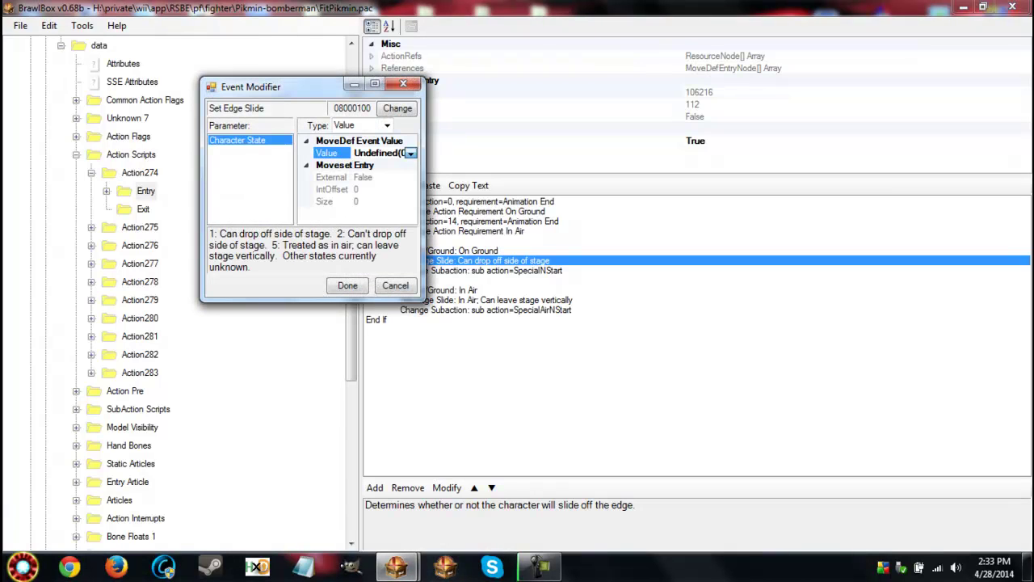
pyautogui.hotkey('alt', 'Down')
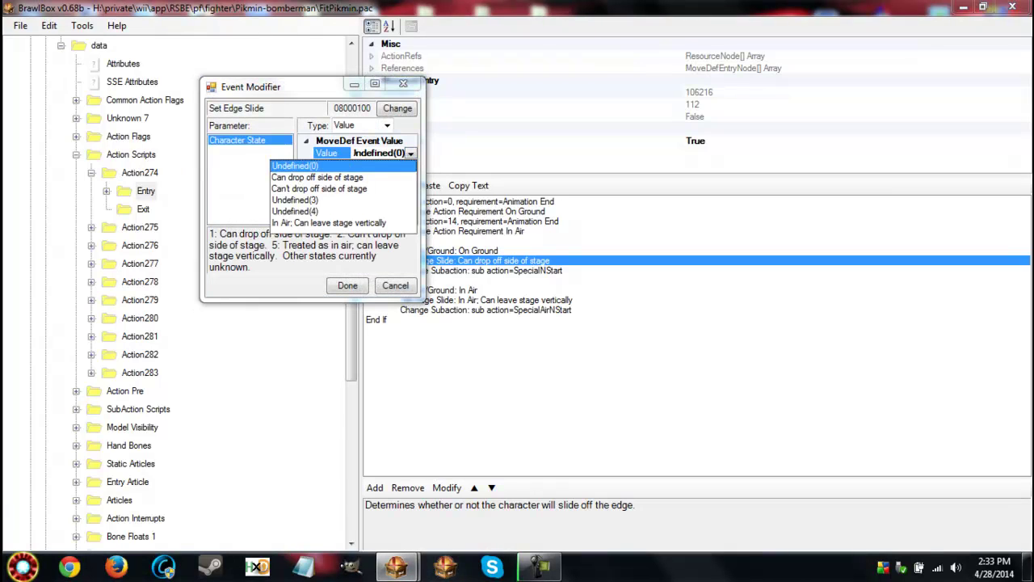
pyautogui.press('Down')
pyautogui.press('Down')
pyautogui.press('Up')
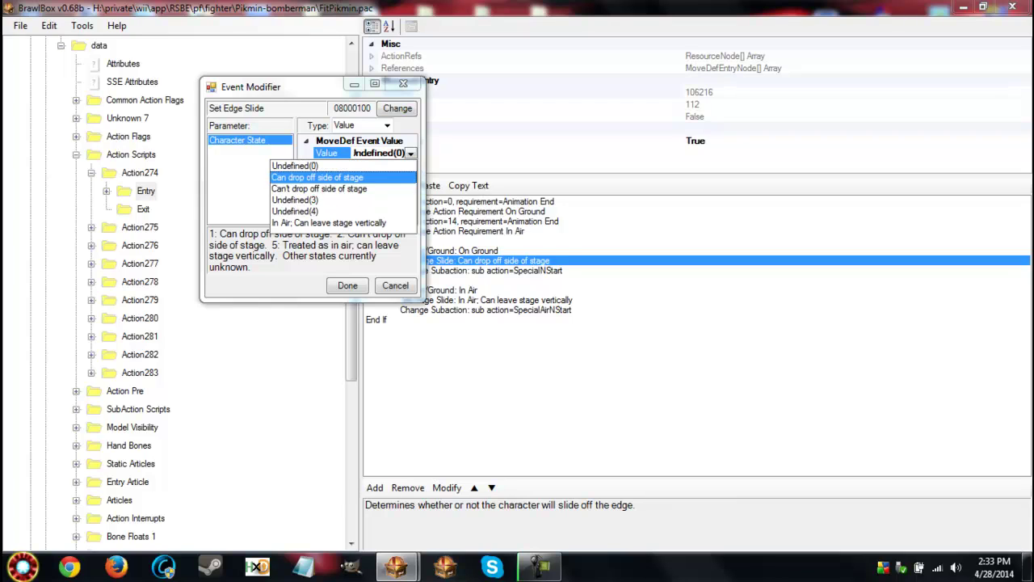
pyautogui.press('Down')
pyautogui.press('Up')
pyautogui.press('Down')
pyautogui.press('Up')
pyautogui.press('Down')
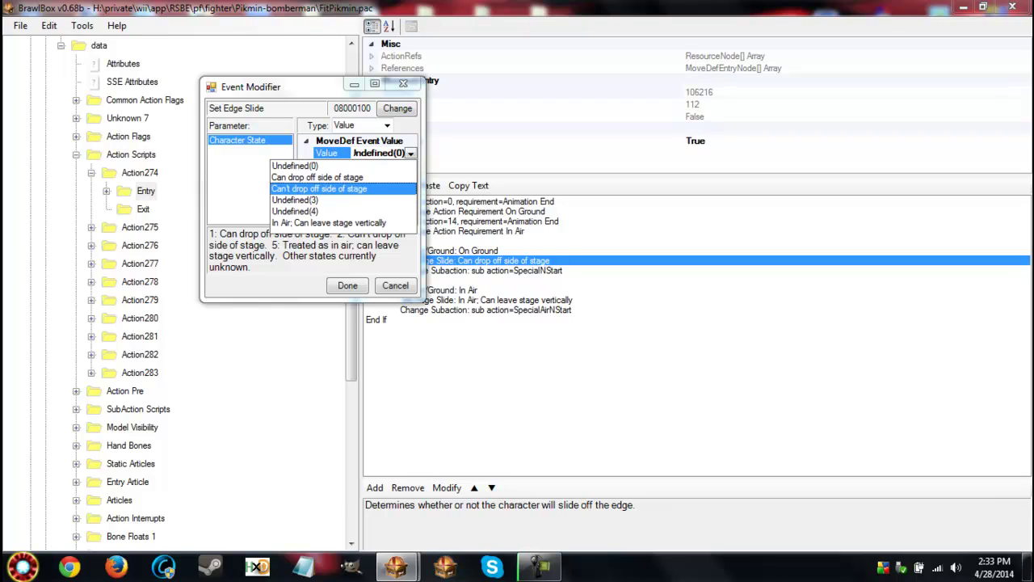
pyautogui.press('Up')
pyautogui.press('Down')
pyautogui.press('Up')
pyautogui.press('Down')
pyautogui.press('Up')
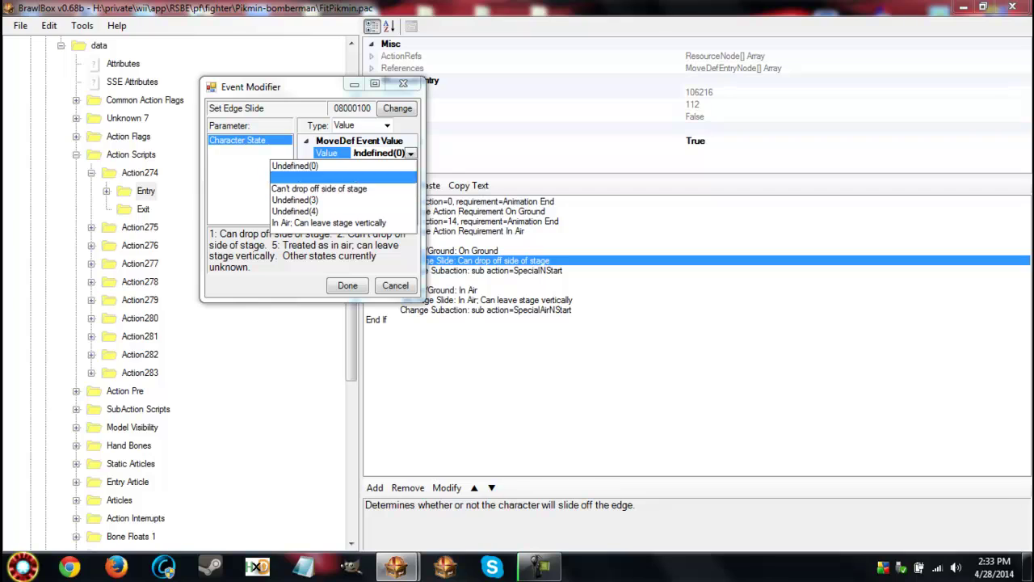
pyautogui.press('Down')
pyautogui.press('Up')
pyautogui.press('Down')
pyautogui.press('Down')
pyautogui.press('Up')
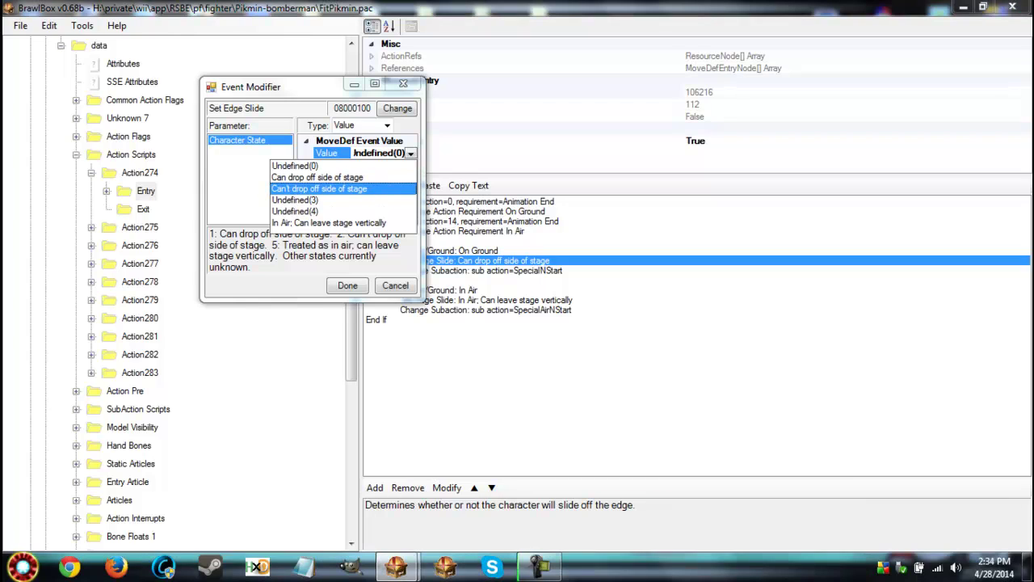
pyautogui.press('Up')
pyautogui.press('Return')
pyautogui.click(403, 84)
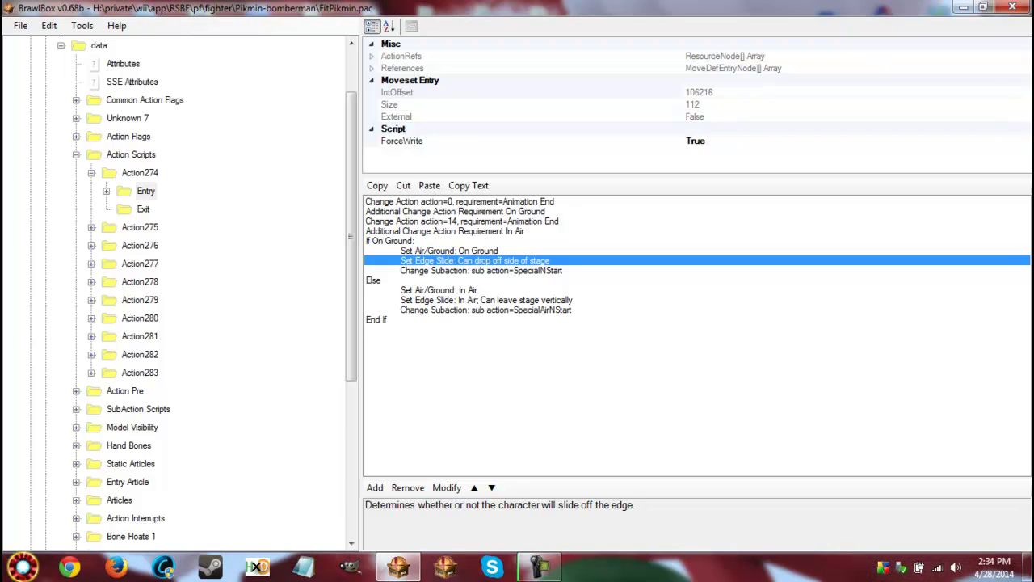
# Step through Action274 Entry's Change Subaction events, then select all its lines
pyautogui.press('Down')
pyautogui.press('Down')
pyautogui.press('Down')
pyautogui.press('Up')
pyautogui.press('Up')
pyautogui.press('Up')
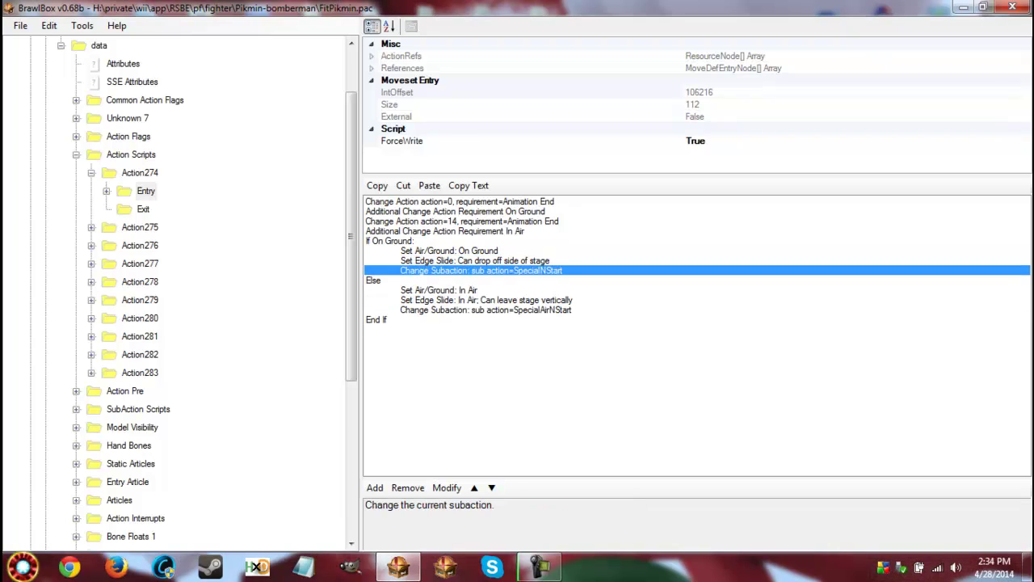
pyautogui.press('Down')
pyautogui.press('Down')
pyautogui.press('Down')
pyautogui.press('Up')
pyautogui.press('Up')
pyautogui.press('Up')
pyautogui.hotkey('shift', 'Tab')
pyautogui.scroll(-3, 178, 291)
pyautogui.scroll(1, 177, 291)
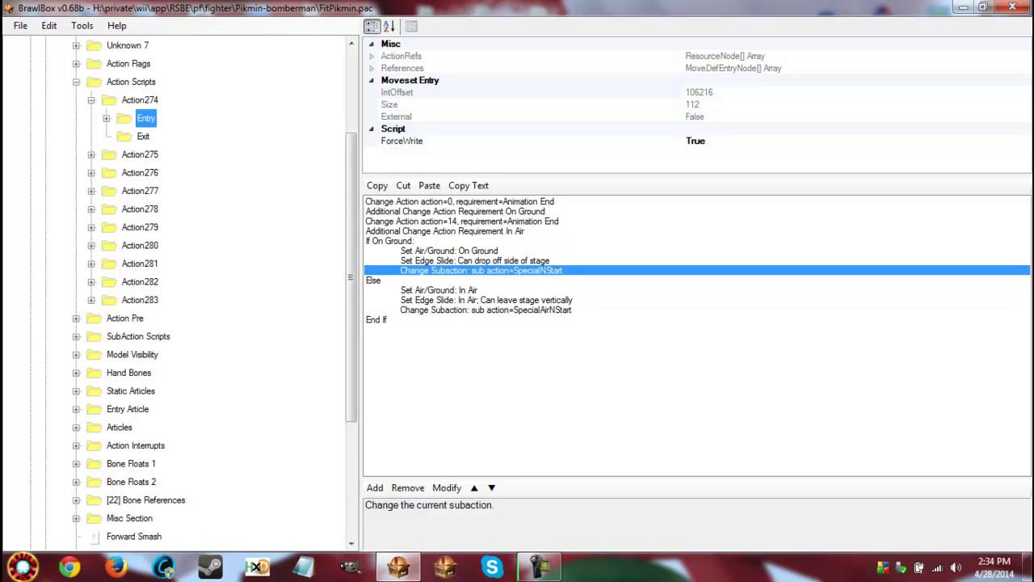
pyautogui.scroll(-1, 178, 291)
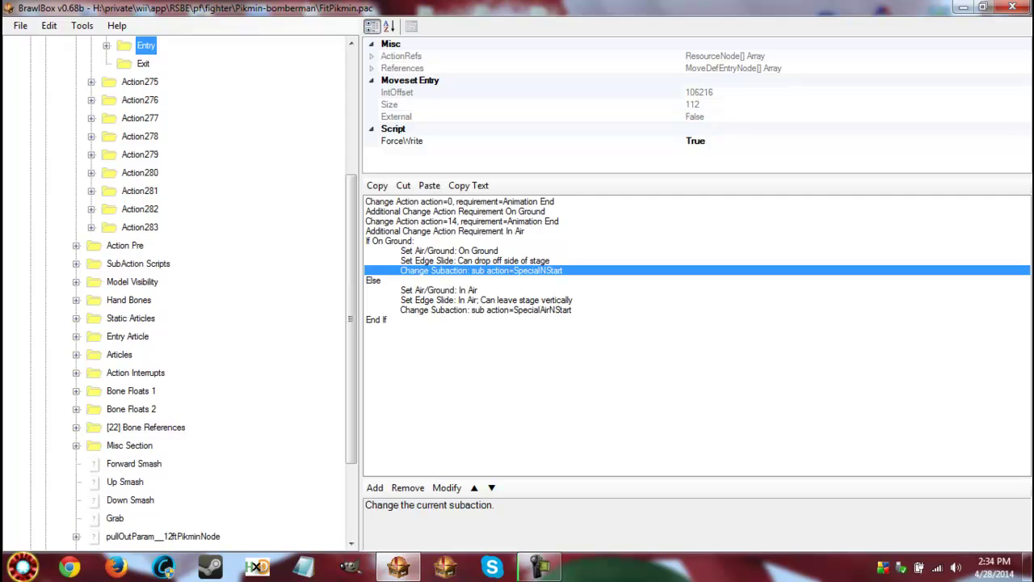
pyautogui.scroll(2, 178, 291)
pyautogui.hotkey('ctrl', 'a')
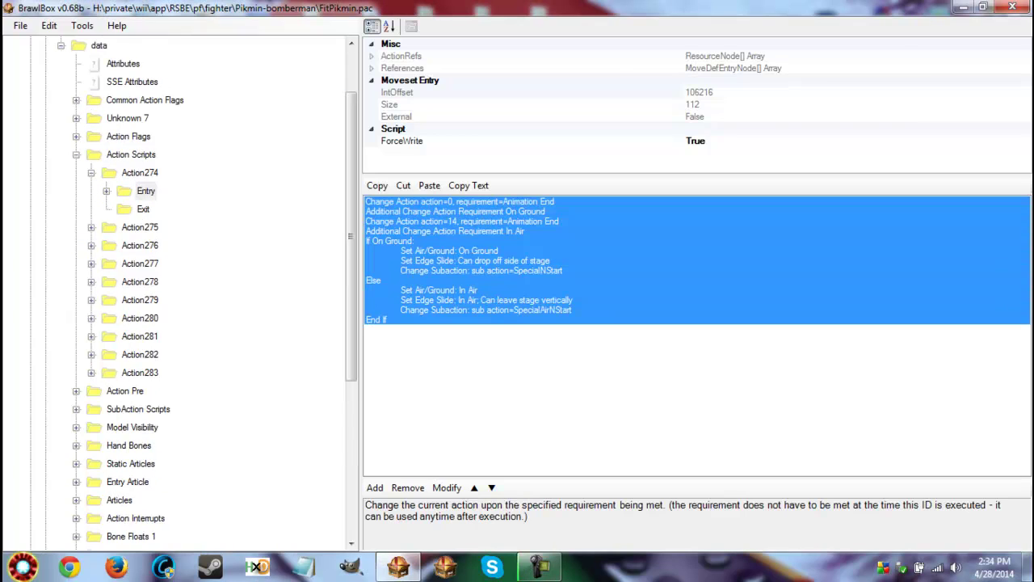
# Browse the Action275–278 entry scripts and return to Action274's Entry
pyautogui.press('Down')
pyautogui.press('Down')
pyautogui.press('Right')
pyautogui.press('Down')
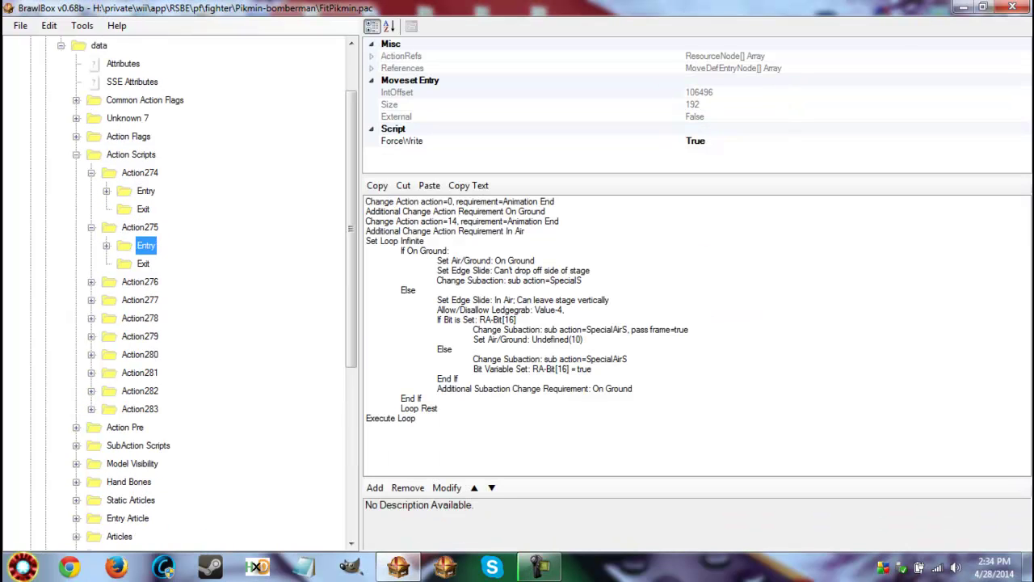
pyautogui.press('Left')
pyautogui.press('Left')
pyautogui.press('Down')
pyautogui.press('Right')
pyautogui.press('Down')
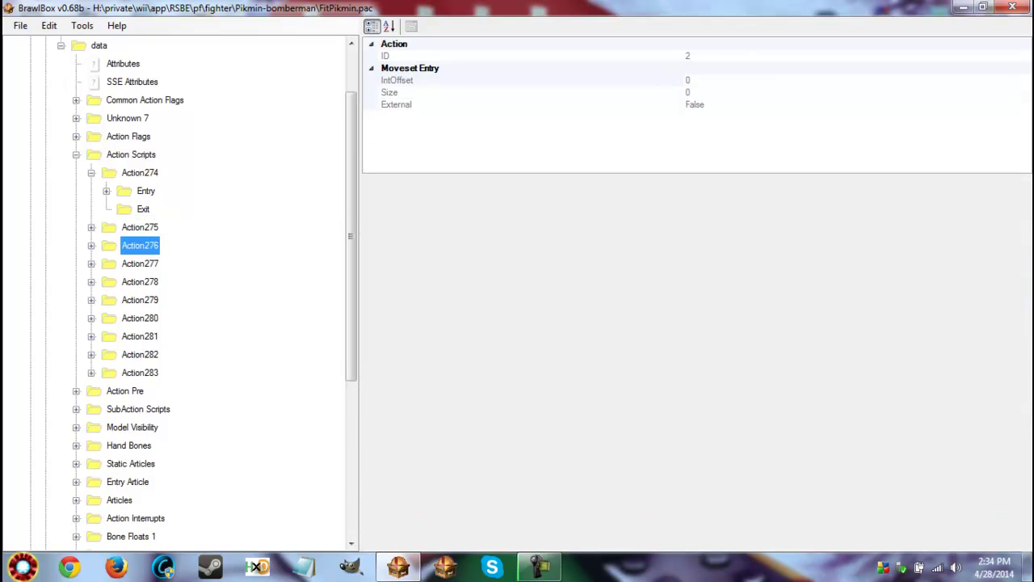
pyautogui.press('Down')
pyautogui.press('Right')
pyautogui.press('Down')
pyautogui.press('Left')
pyautogui.press('Left')
pyautogui.press('Down')
pyautogui.press('Right')
pyautogui.press('Down')
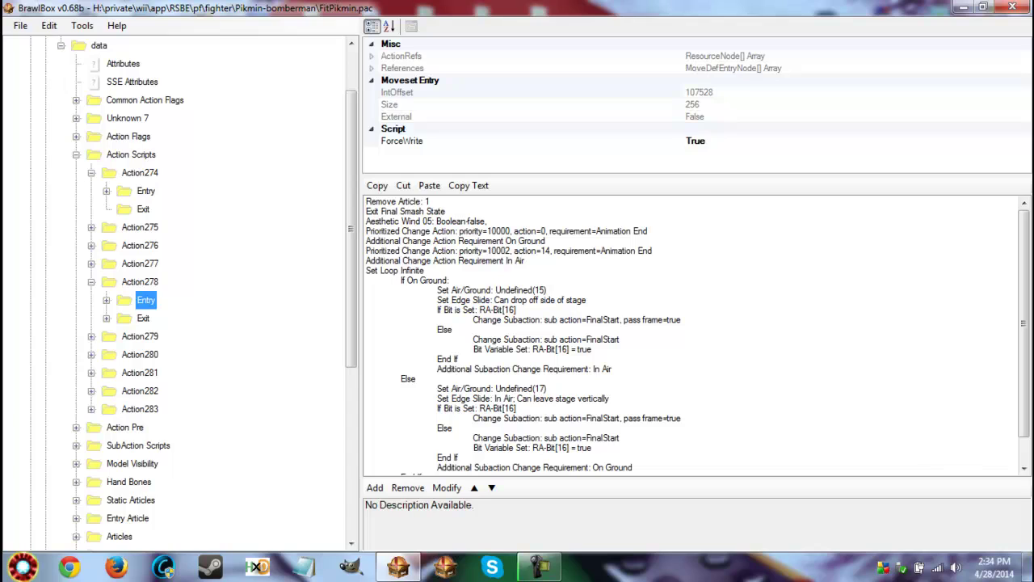
pyautogui.press('Left')
pyautogui.press('Left')
pyautogui.press('Up')
pyautogui.press('Up')
pyautogui.press('Up')
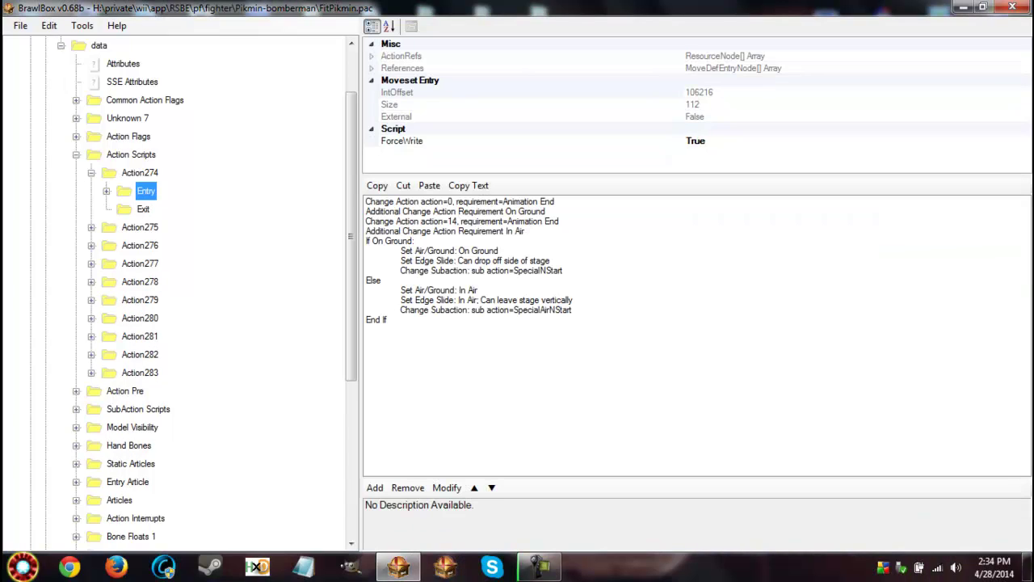
# Select all of Action274 Entry's lines, then expand SubAction Scripts down to SpecialNStart
pyautogui.press('Tab')
pyautogui.hotkey('ctrl', 'a')
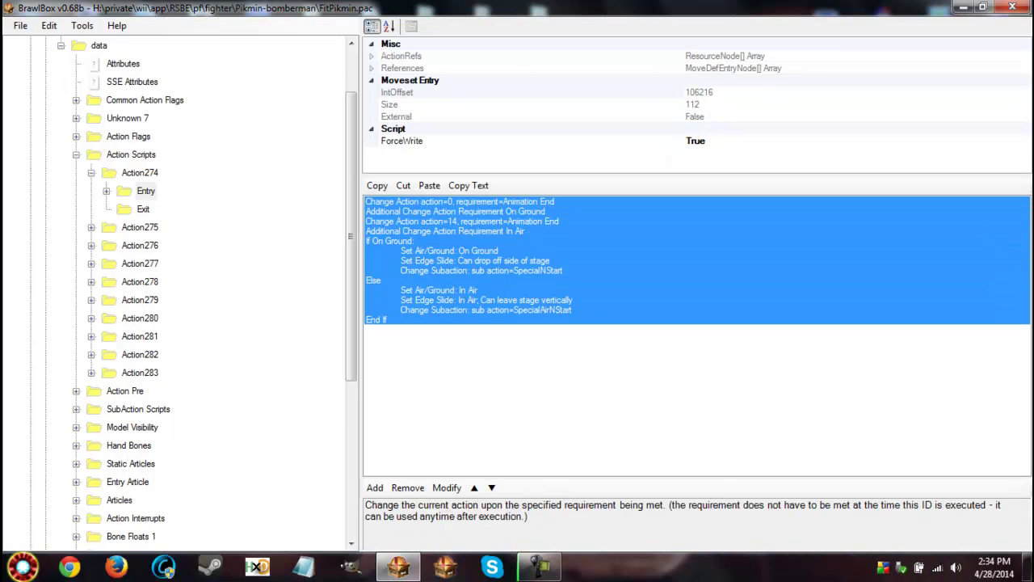
pyautogui.click(76, 408)
pyautogui.moveTo(350, 84); pyautogui.dragTo(351, 399)
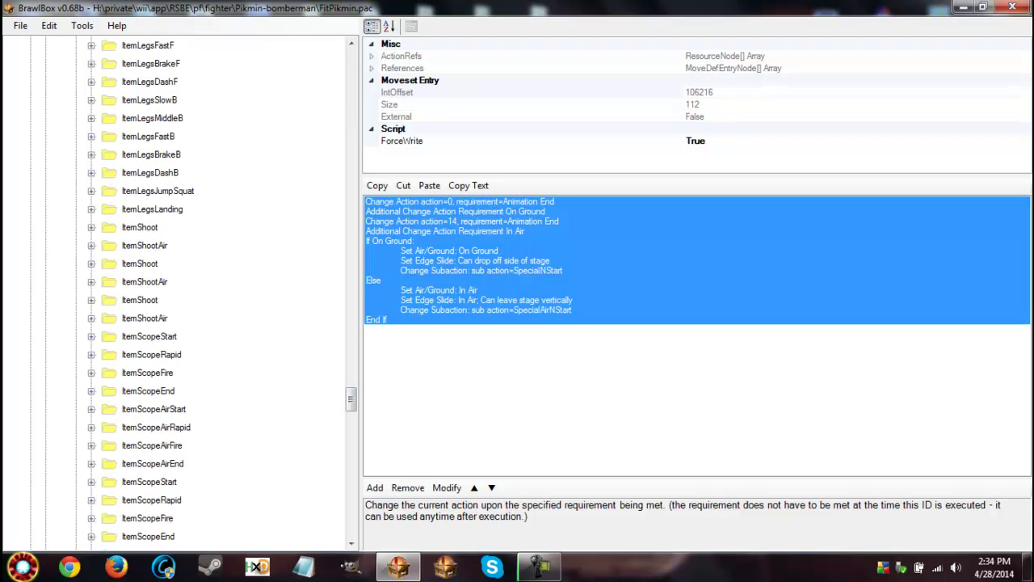
pyautogui.moveTo(351, 398); pyautogui.dragTo(351, 517)
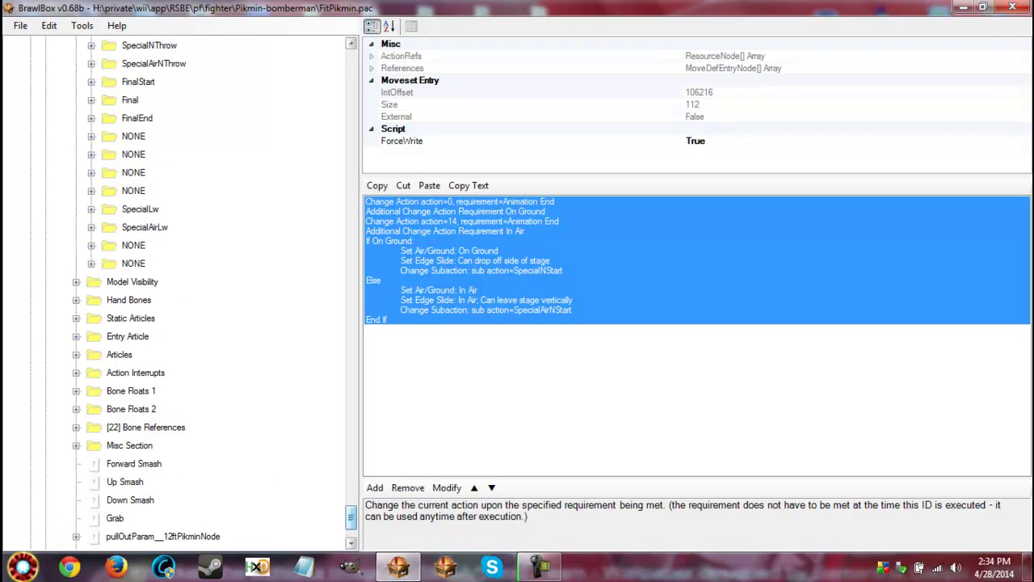
pyautogui.scroll(3, 178, 291)
pyautogui.scroll(3, 178, 291)
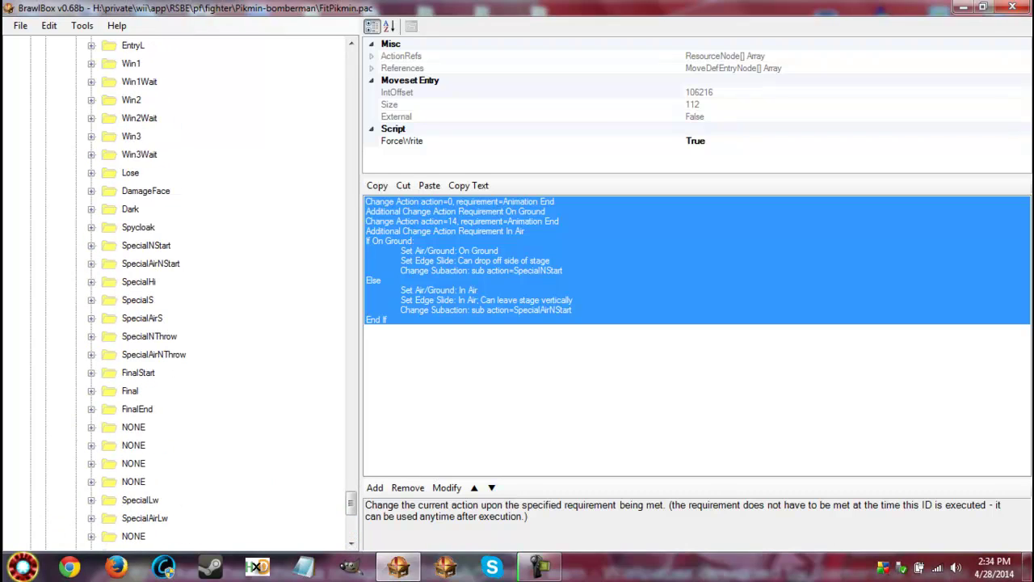
# Inspect SpecialNStart's Main script: its Asynchronous Timer and Change Subaction events
pyautogui.click(91, 244)
pyautogui.click(144, 263)
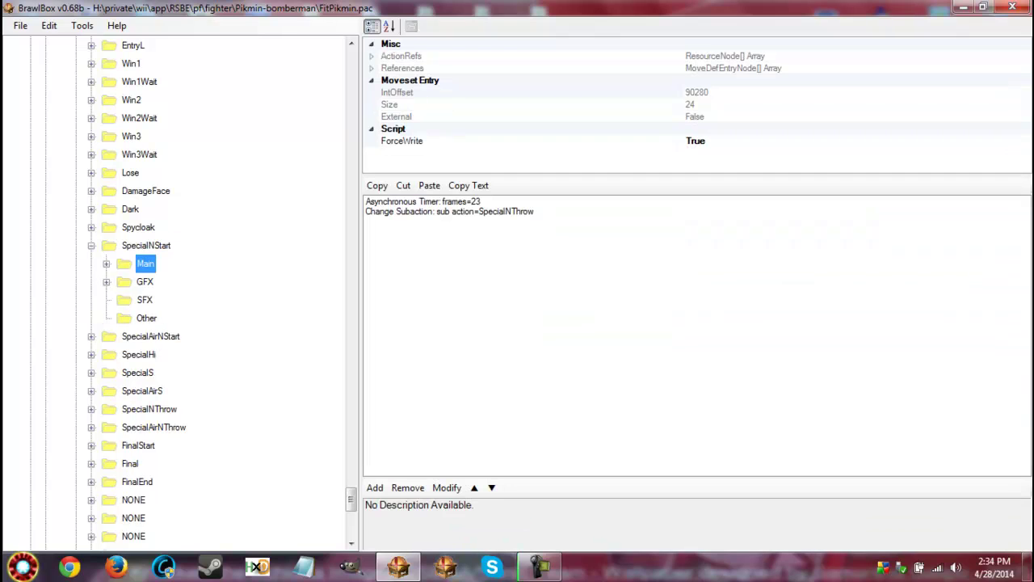
pyautogui.click(422, 201)
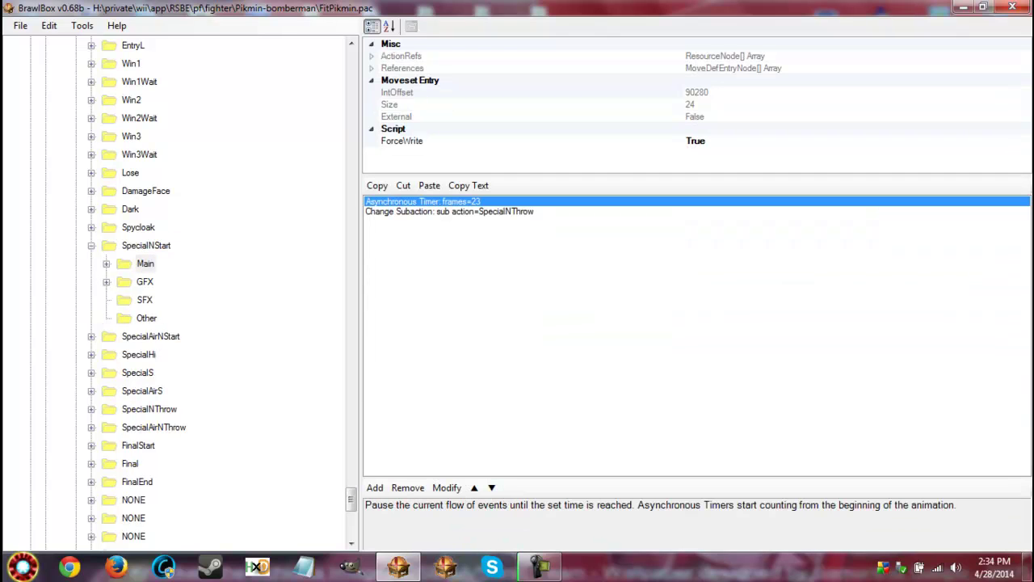
pyautogui.press('Down')
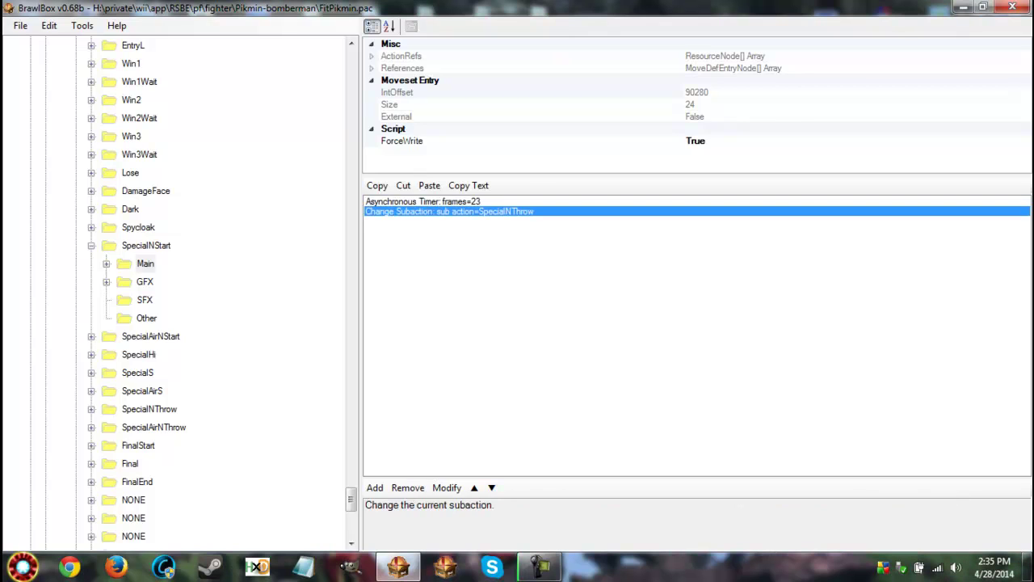
pyautogui.click(144, 263)
pyautogui.press('Up')
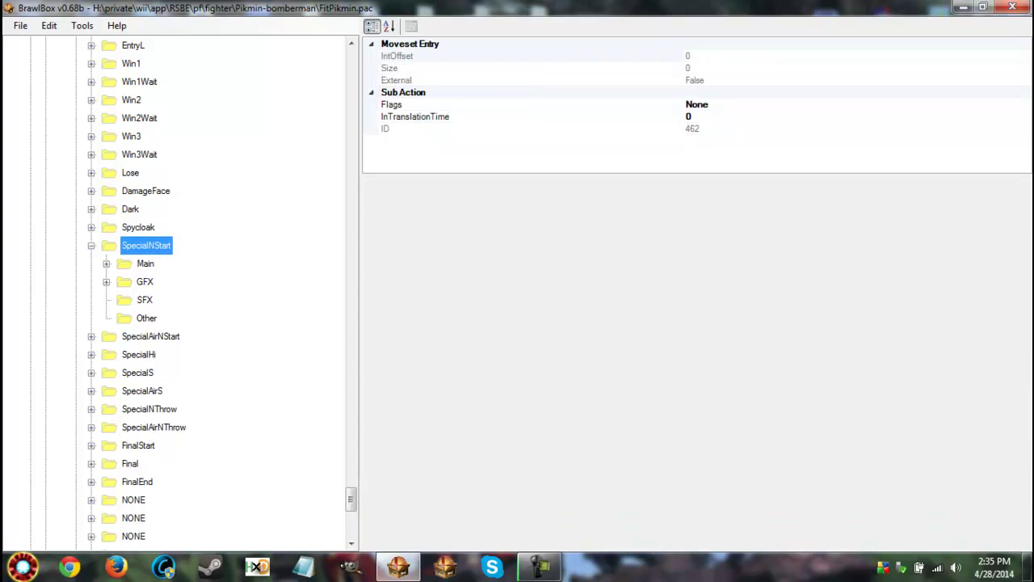
pyautogui.press('Down')
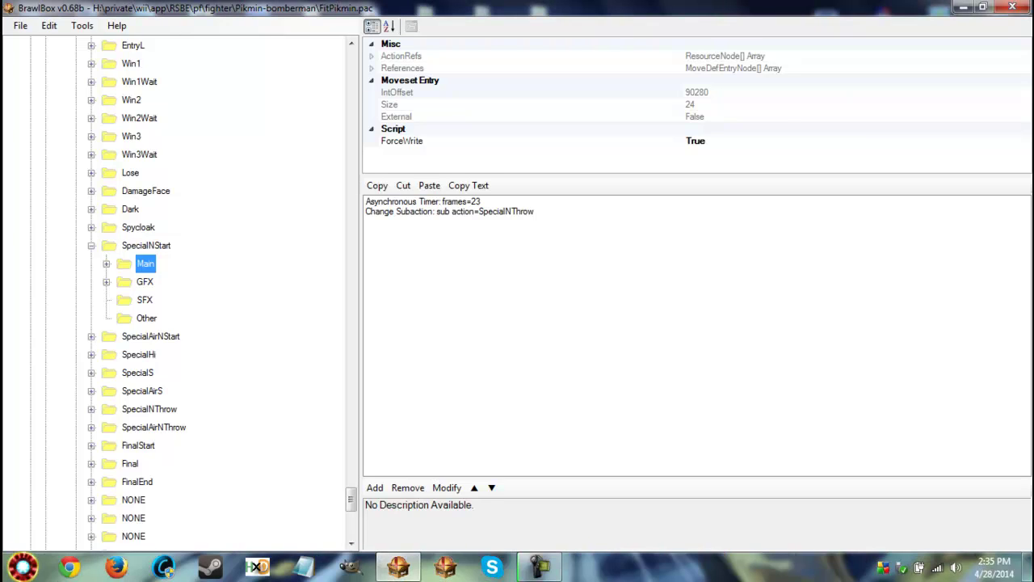
pyautogui.click(420, 202)
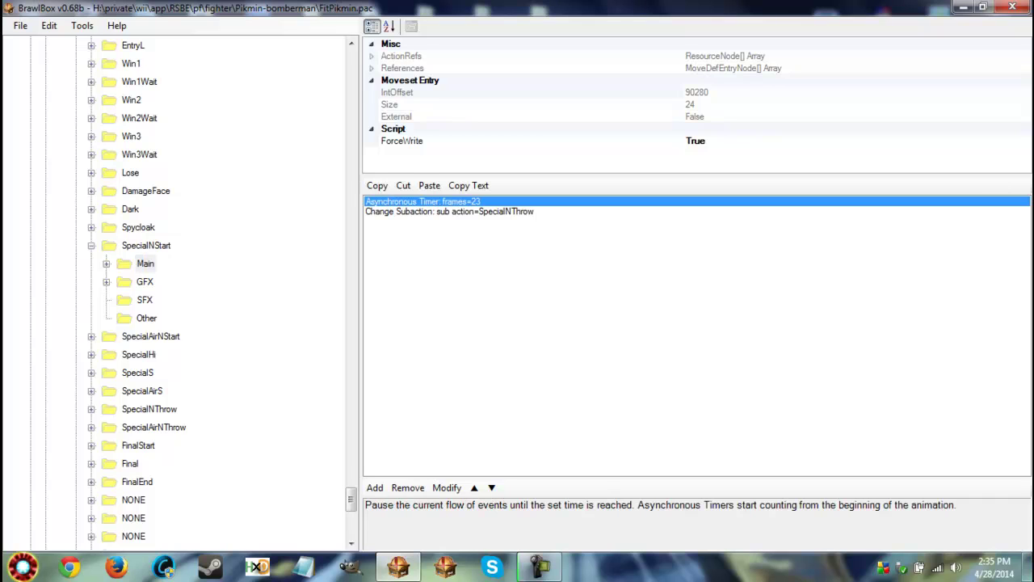
pyautogui.scroll(-2, 178, 291)
pyautogui.scroll(-2, 178, 291)
# View SpecialNThrow's Main hitbox script, then collapse SpecialNStart and scroll up to Action Scripts
pyautogui.click(91, 264)
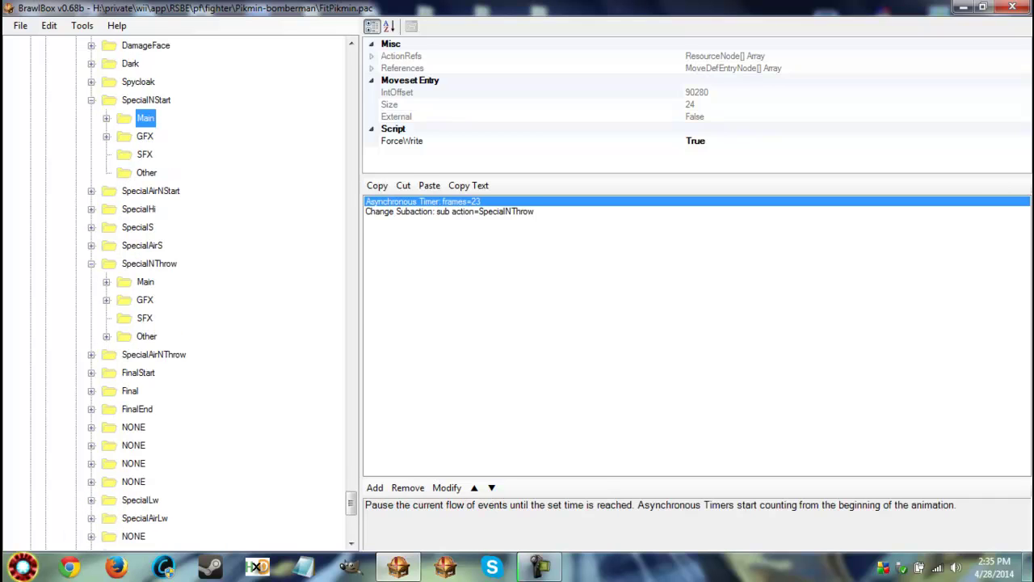
pyautogui.click(145, 281)
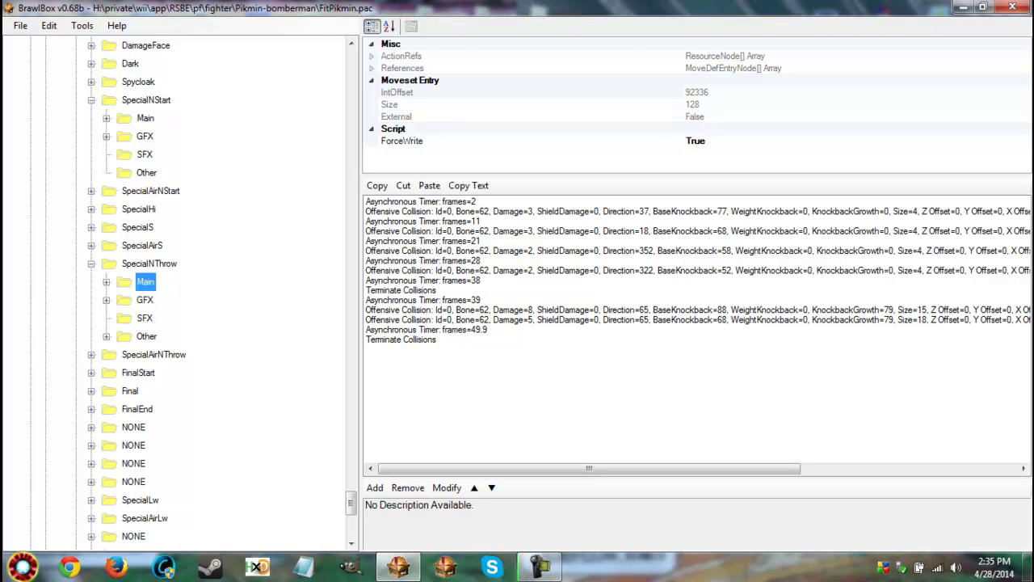
pyautogui.scroll(2, 178, 291)
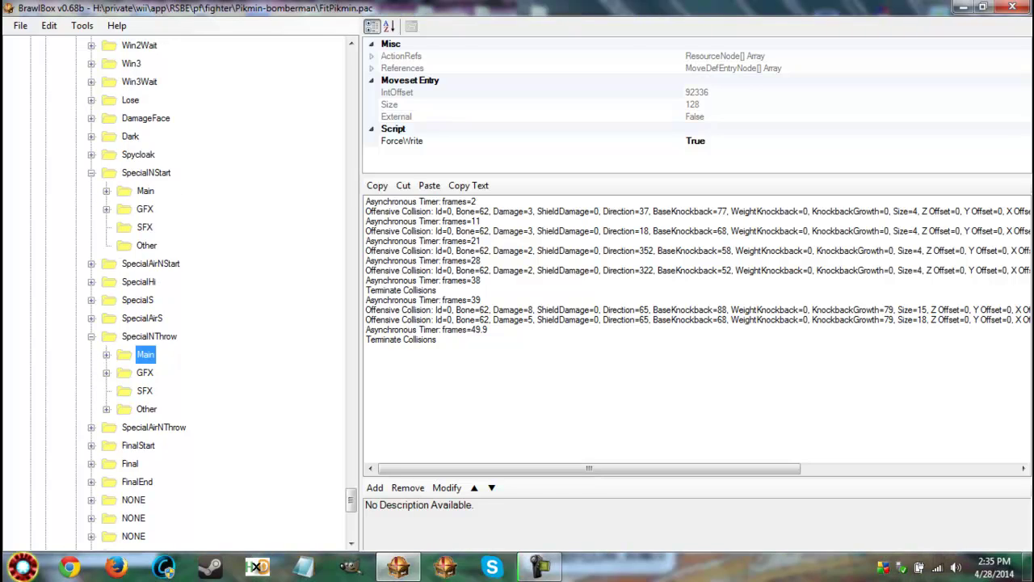
pyautogui.click(146, 191)
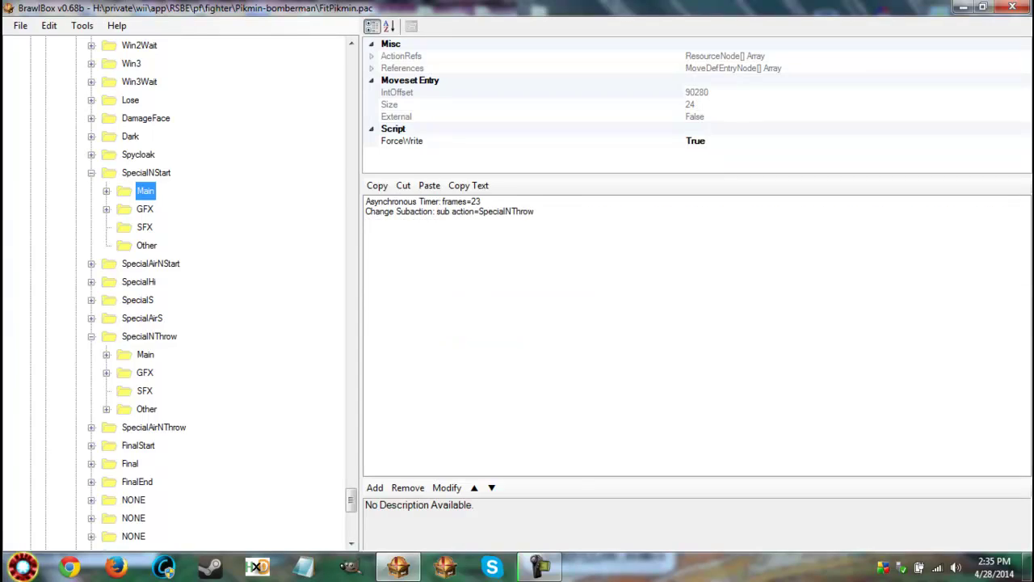
pyautogui.press('Left')
pyautogui.press('Left')
pyautogui.moveTo(350, 501); pyautogui.dragTo(351, 56)
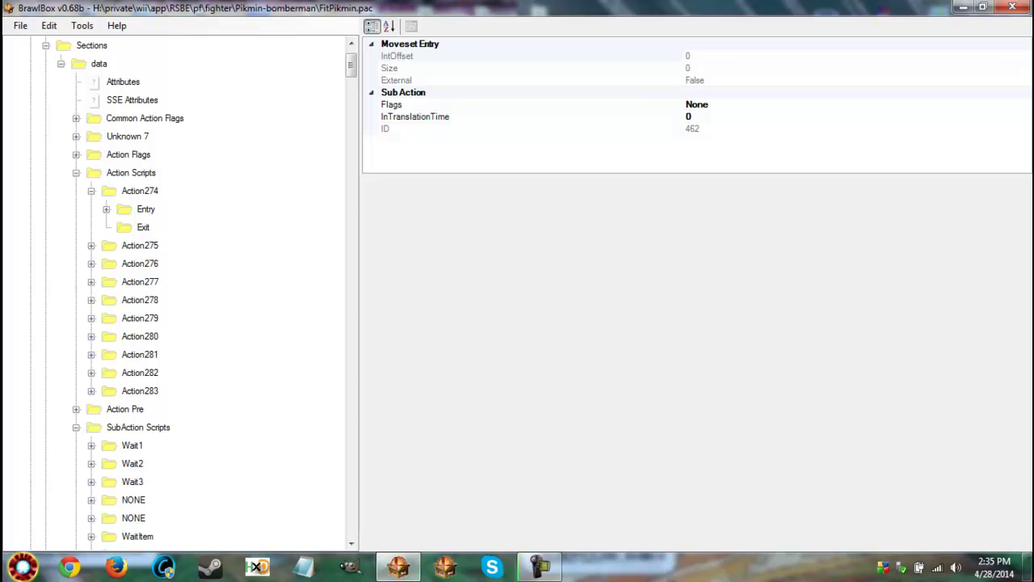
# Bring up the Open dialog and go up to the fighter folder listing
pyautogui.click(145, 208)
pyautogui.hotkey('alt', 'f')
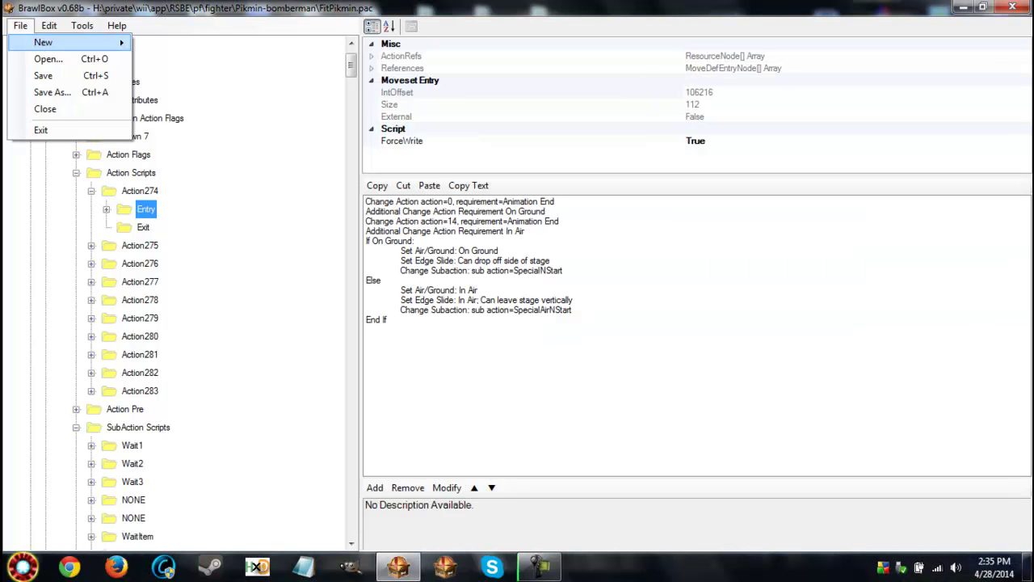
pyautogui.press('o')
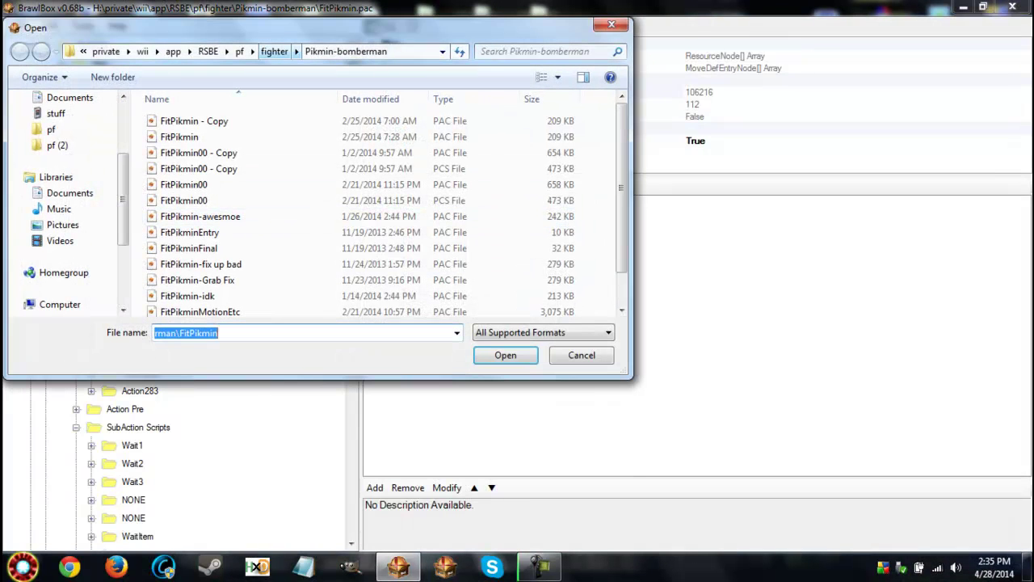
pyautogui.click(274, 51)
pyautogui.click(188, 229)
pyautogui.click(184, 276)
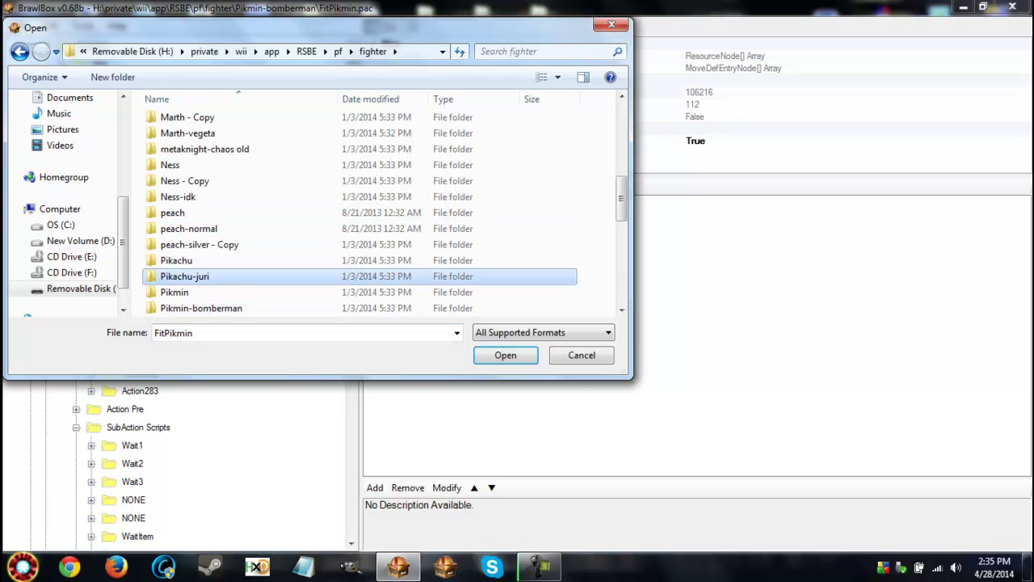
pyautogui.click(174, 292)
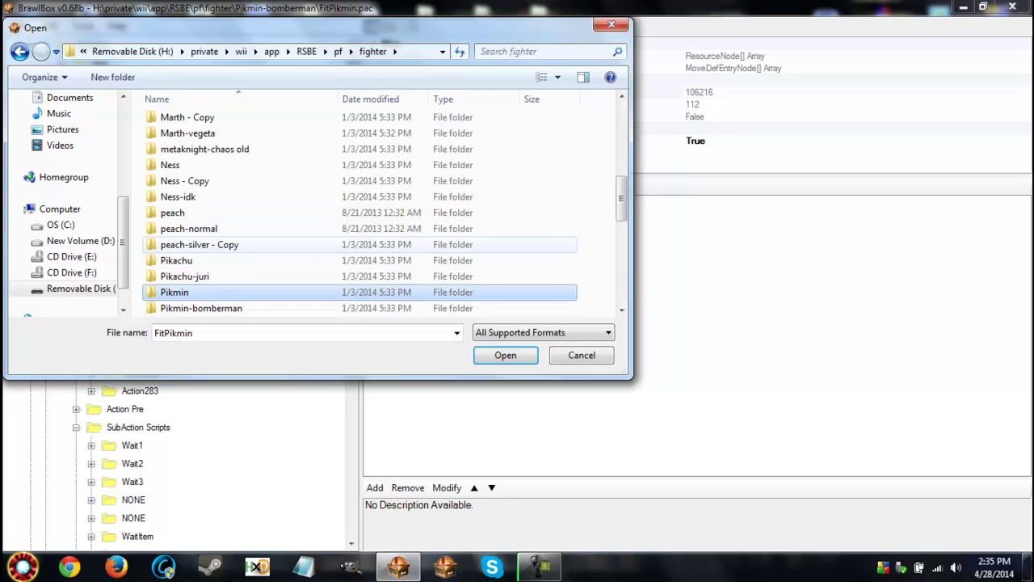
pyautogui.scroll(-3, 202, 244)
pyautogui.scroll(-4, 202, 244)
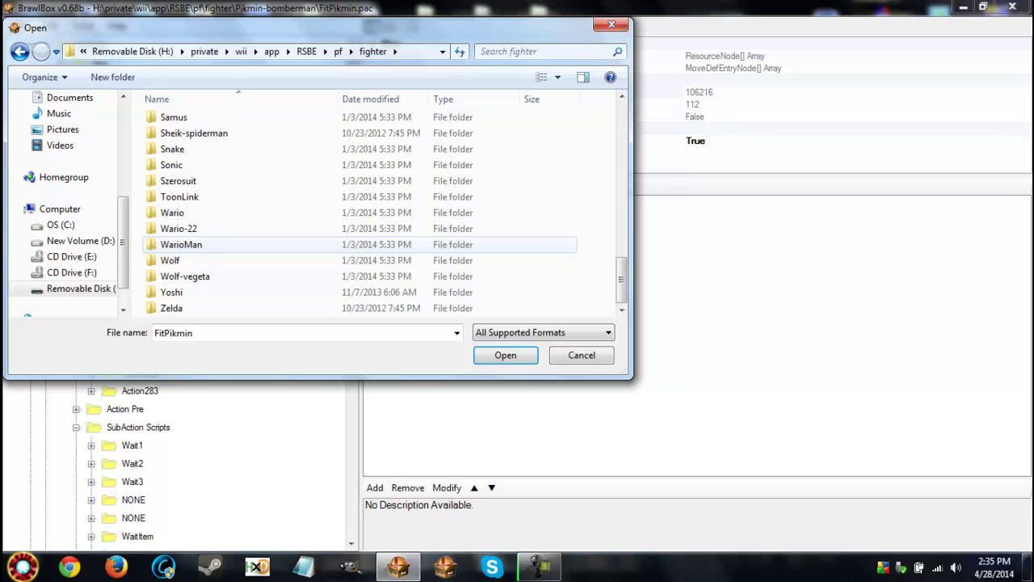
pyautogui.scroll(2, 202, 244)
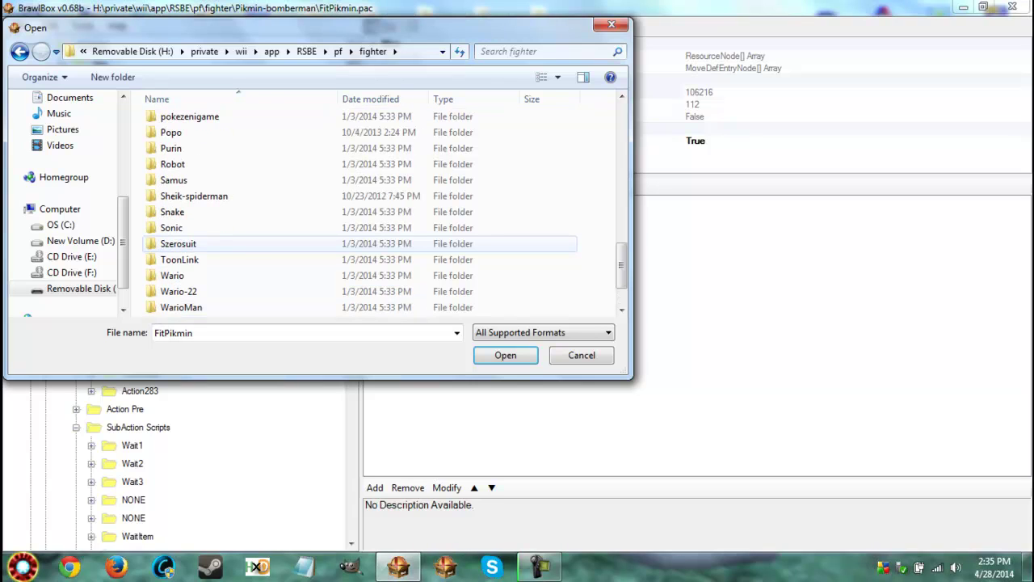
pyautogui.scroll(8, 202, 243)
pyautogui.scroll(2, 202, 243)
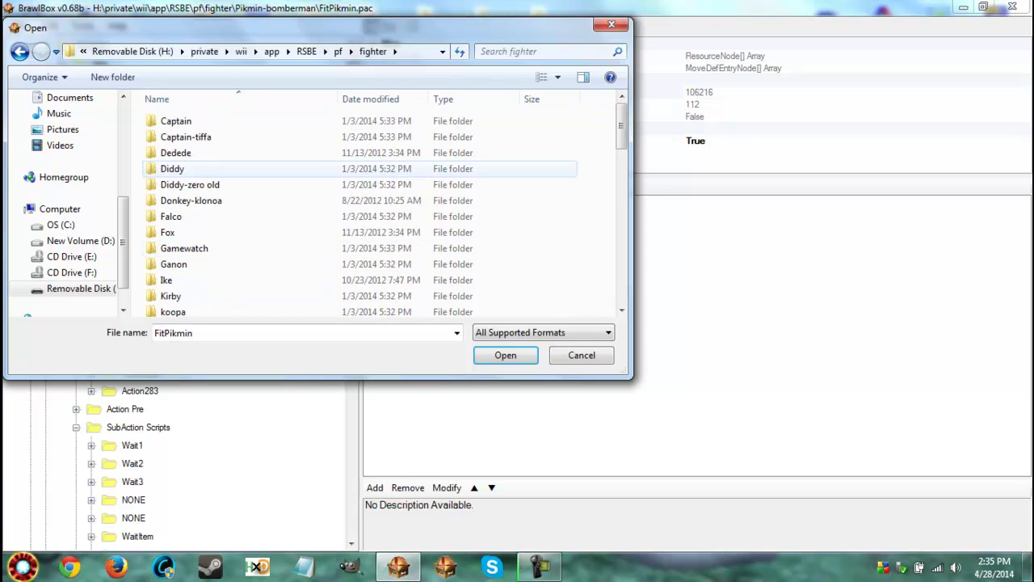
# Peek into the Diddy folder, then open FitRobot.pac from the Robot folder
pyautogui.doubleClick(174, 168)
pyautogui.press('BackSpace')
pyautogui.scroll(-5, 202, 229)
pyautogui.scroll(-4, 202, 229)
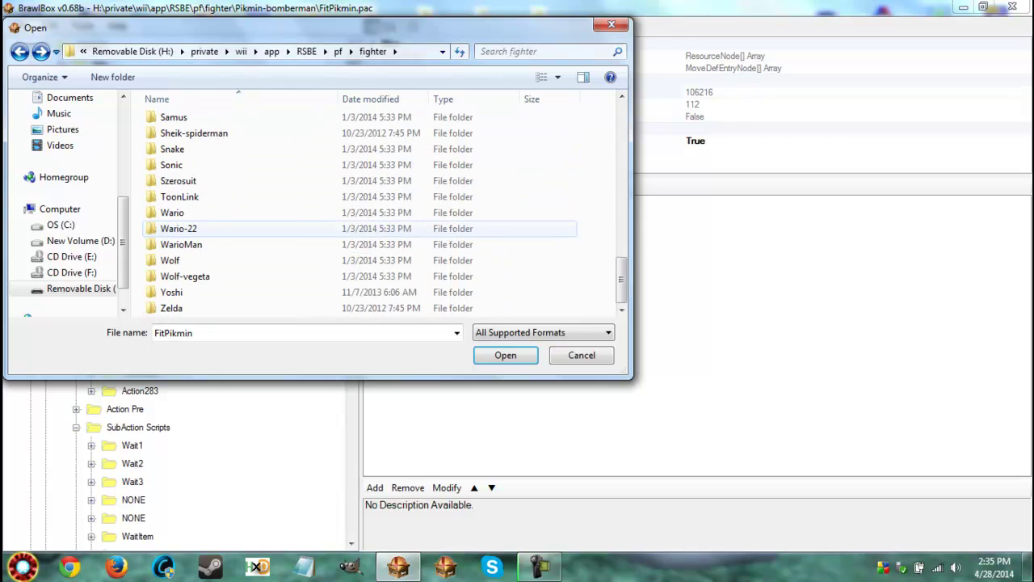
pyautogui.scroll(2, 299, 243)
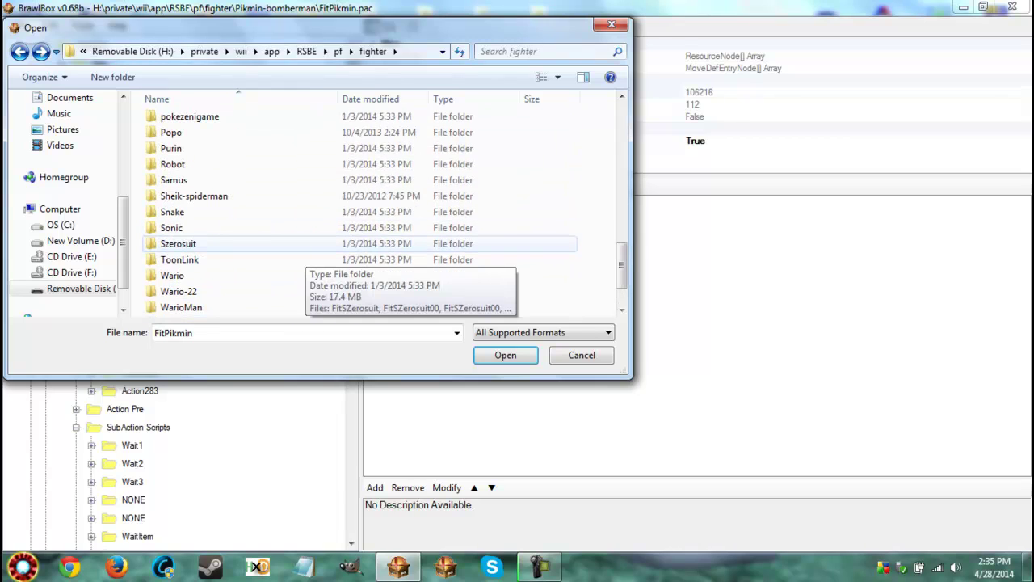
pyautogui.scroll(2, 307, 247)
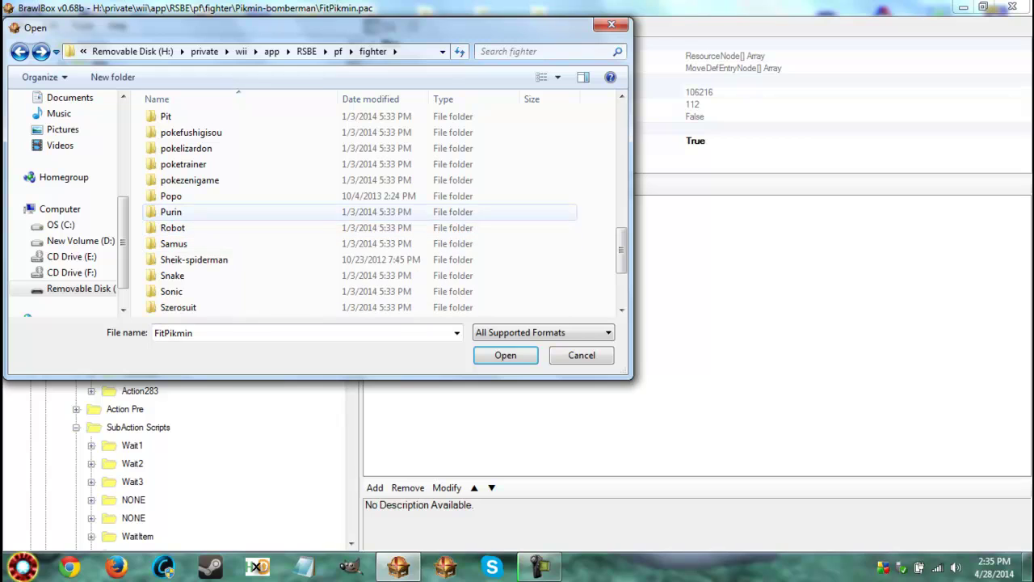
pyautogui.doubleClick(172, 227)
pyautogui.doubleClick(186, 137)
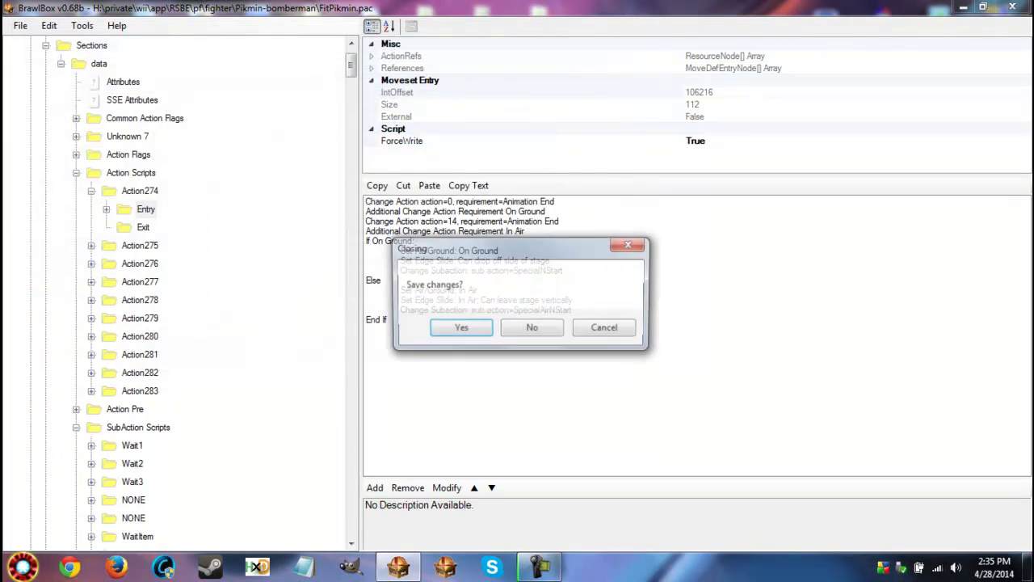
# Discard FitPikmin's unsaved changes and show FitRobot's Action274 Entry script
pyautogui.press('n')
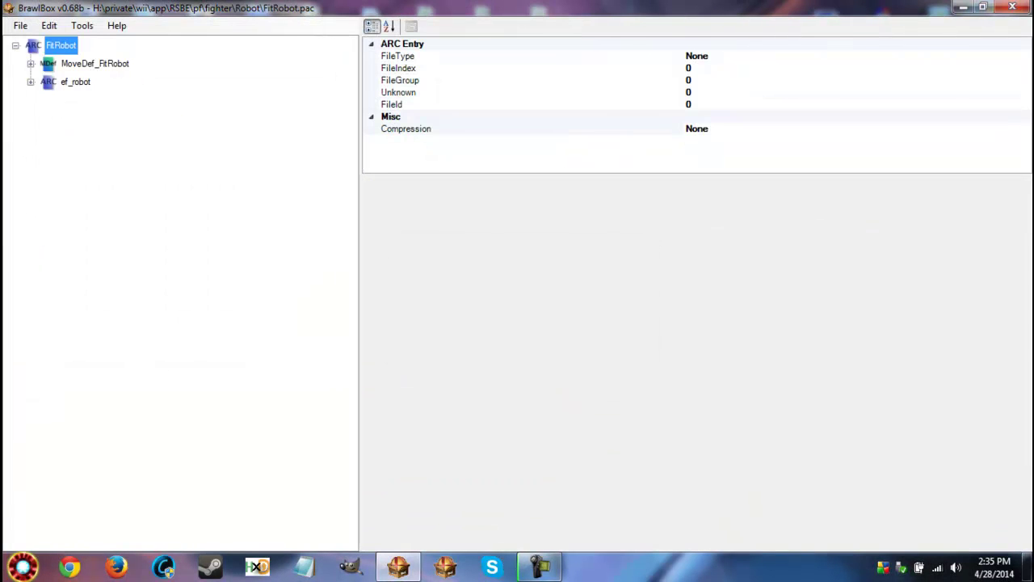
pyautogui.click(30, 63)
pyautogui.click(46, 100)
pyautogui.click(61, 118)
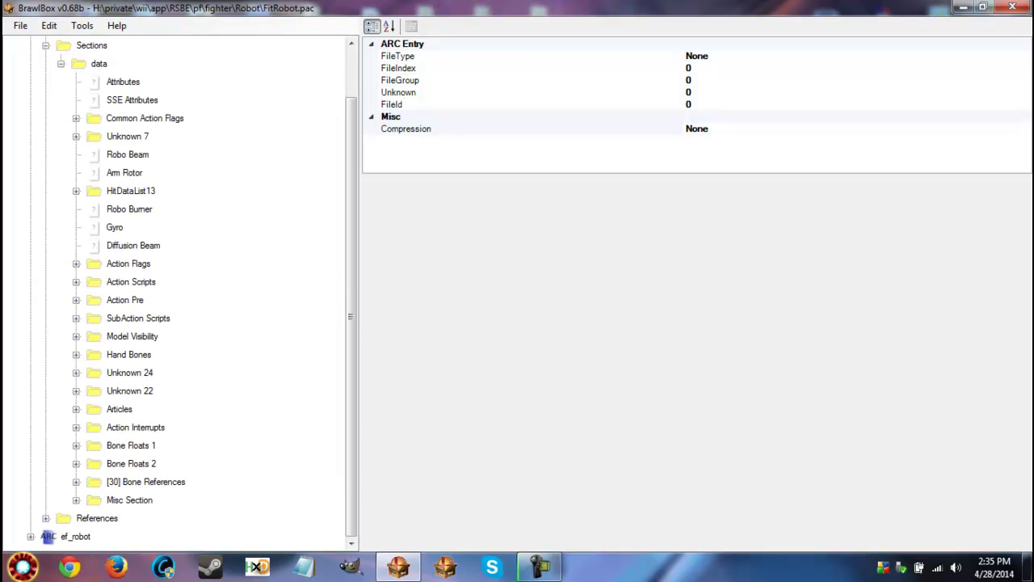
pyautogui.click(76, 281)
pyautogui.click(92, 299)
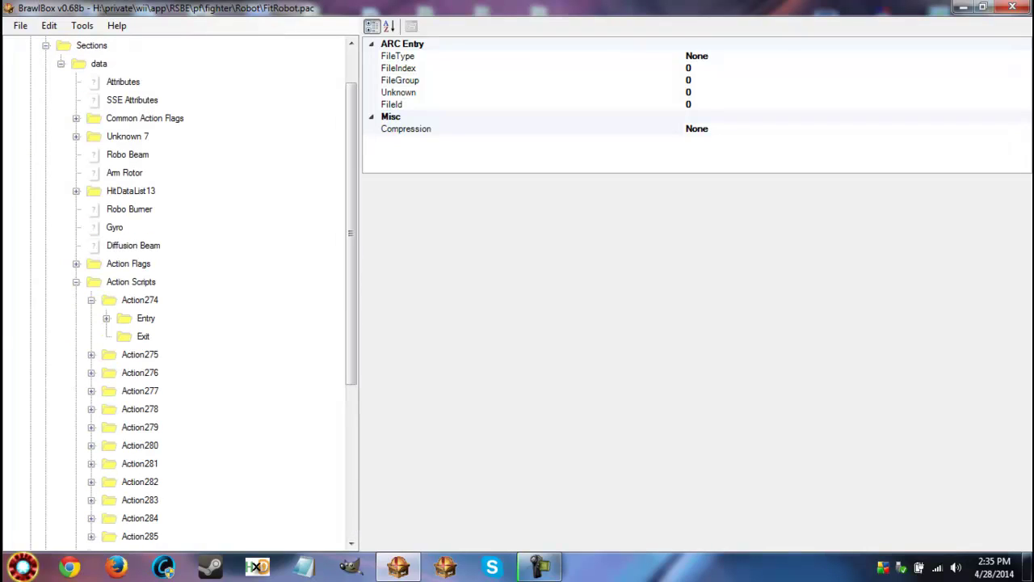
pyautogui.click(145, 317)
# Peek at FitRobot's SpecialNChargeStart subaction Main script under SubAction Scripts
pyautogui.scroll(-2, 177, 291)
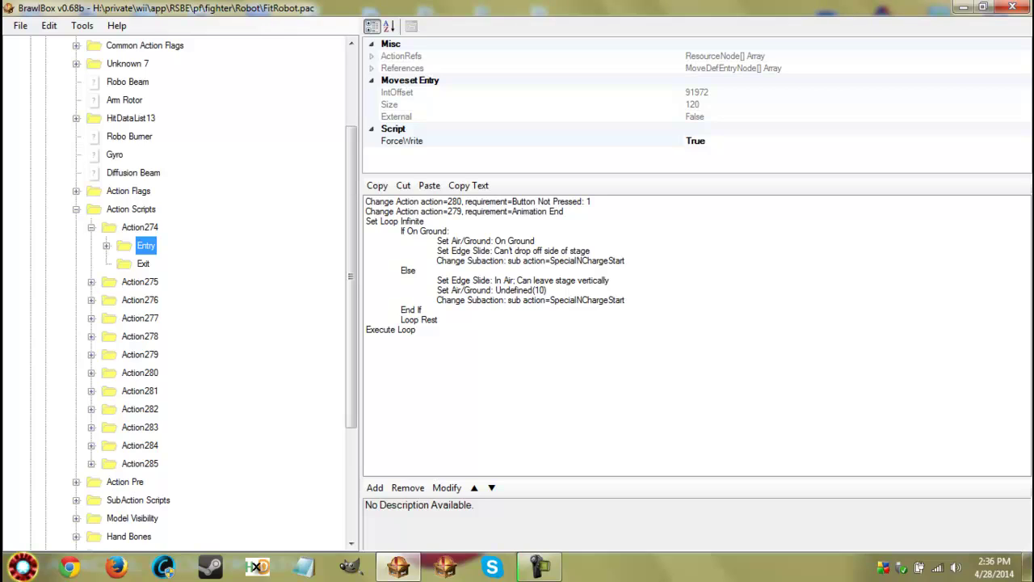
pyautogui.click(395, 220)
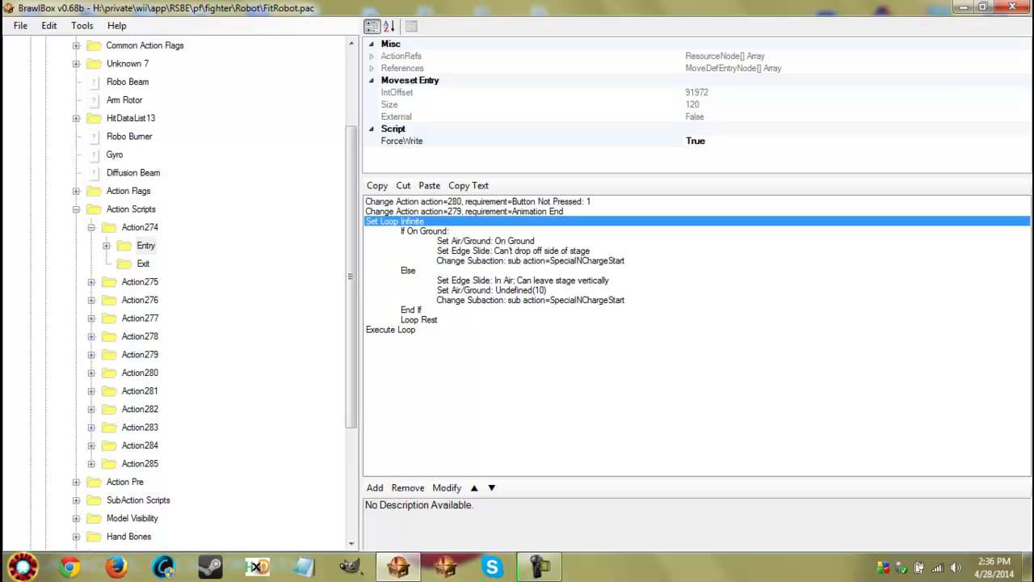
pyautogui.click(145, 245)
pyautogui.scroll(-3, 177, 291)
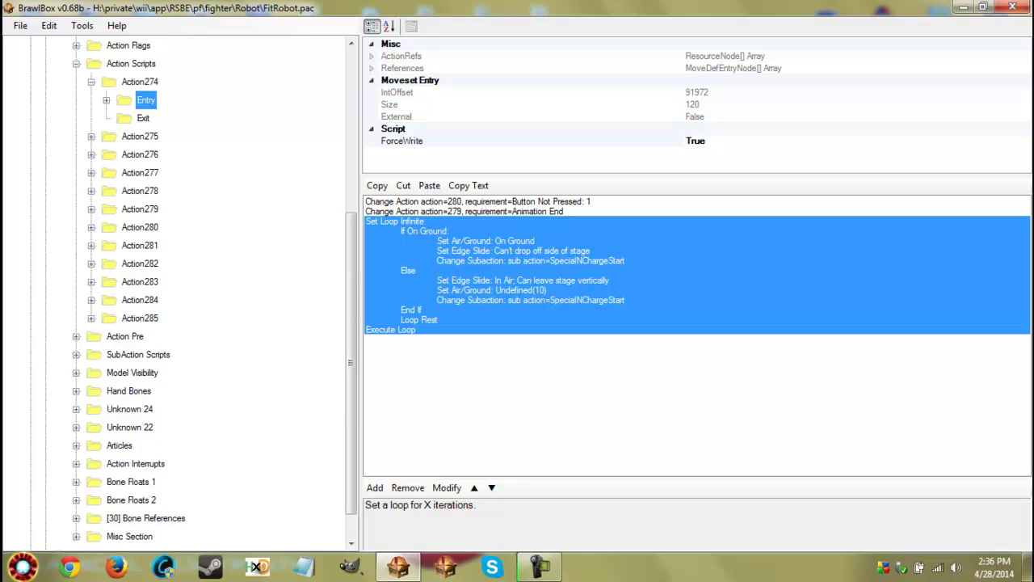
pyautogui.click(76, 354)
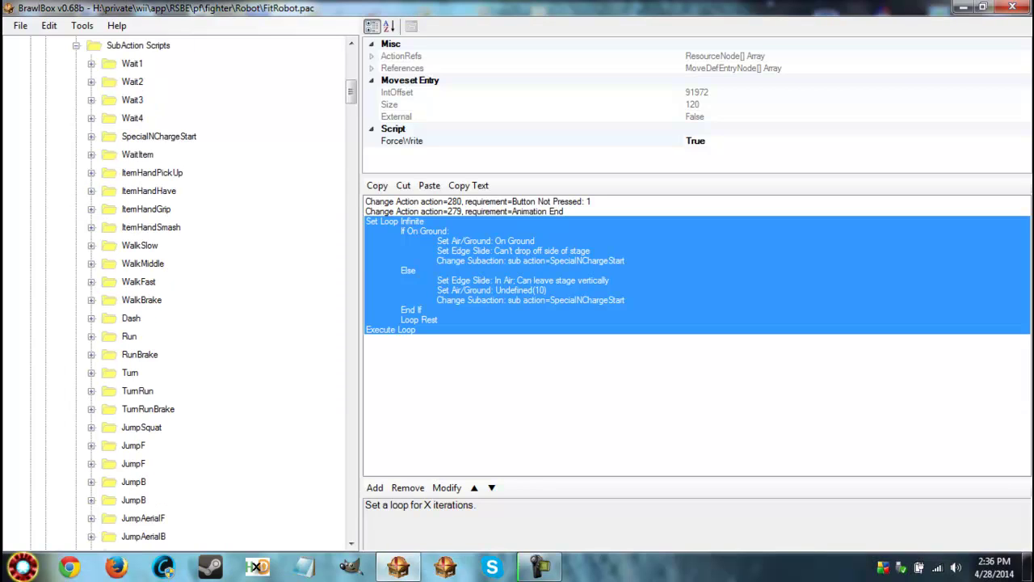
pyautogui.click(159, 136)
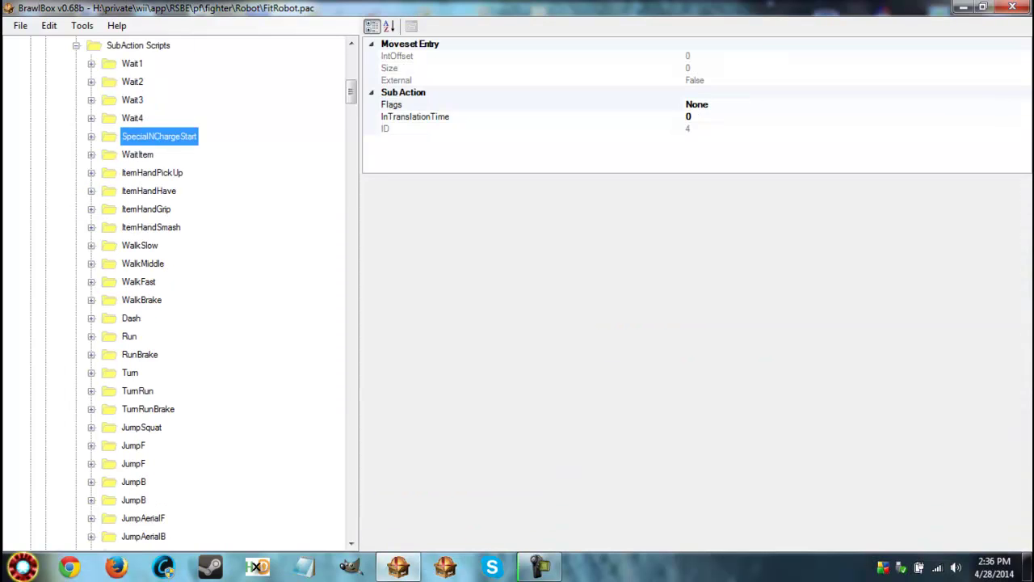
pyautogui.press('Right')
pyautogui.press('Down')
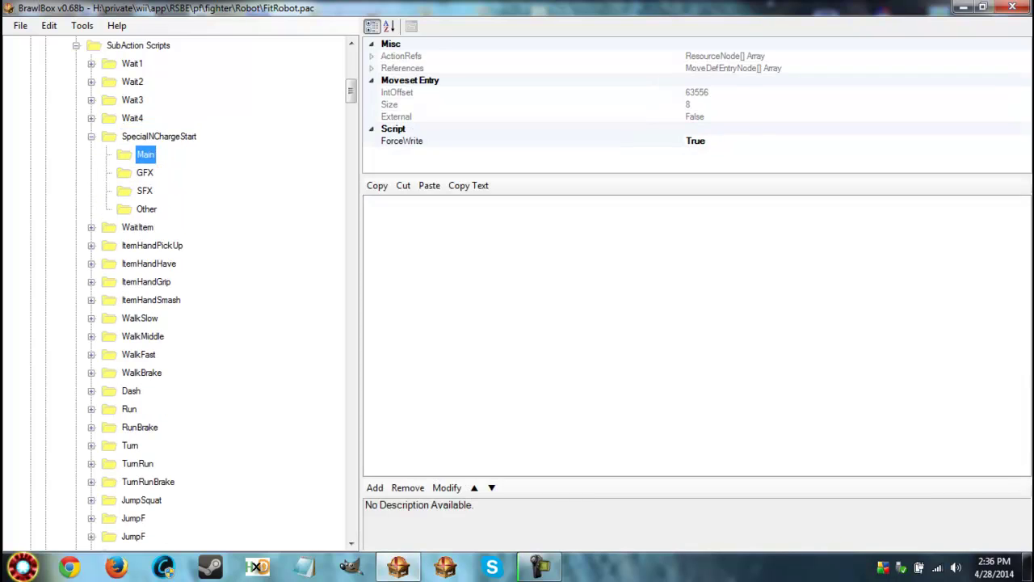
pyautogui.press('Left')
pyautogui.press('Left')
pyautogui.scroll(7, 173, 290)
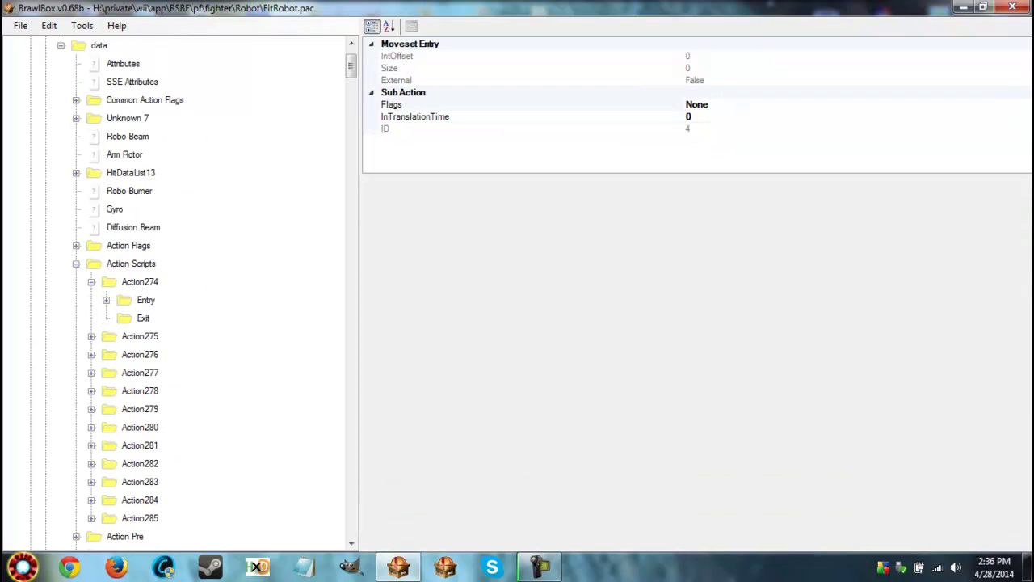
# Step through Action274's entry commands: Change Action, If On Ground, Set Loop Infinite, Change Action 279
pyautogui.click(146, 300)
pyautogui.press('Tab')
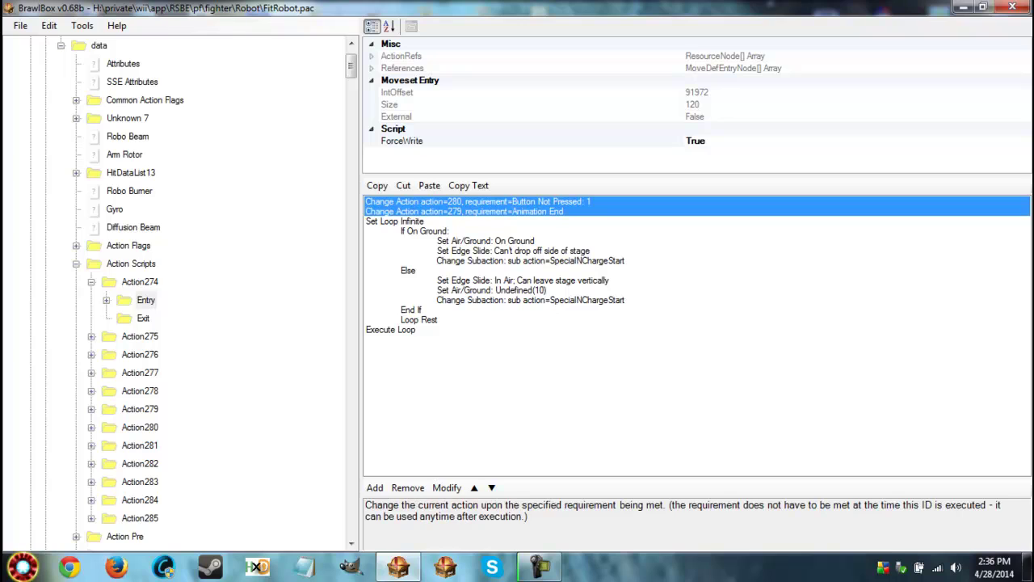
pyautogui.press('Down')
pyautogui.press('Down')
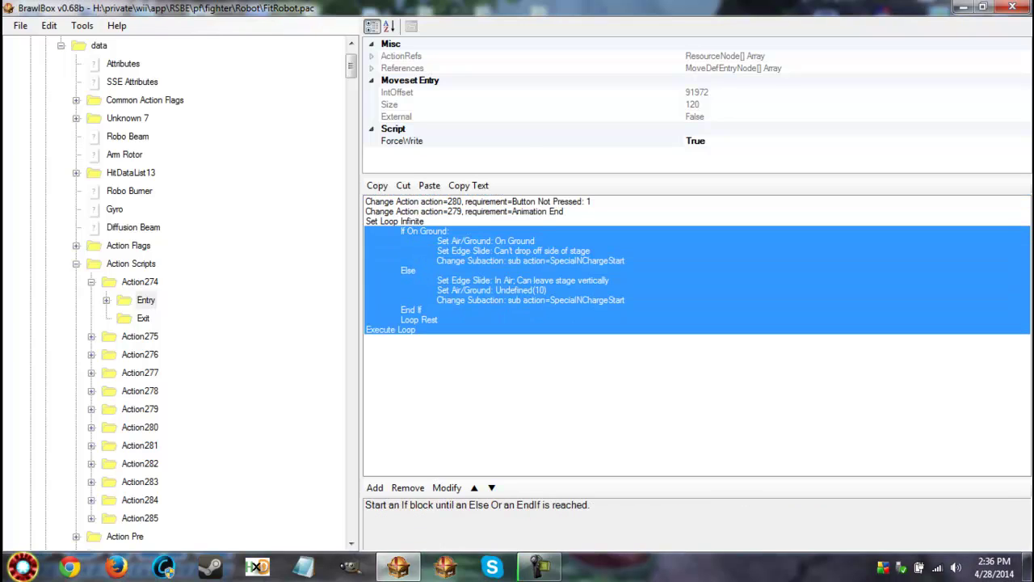
pyautogui.press('Up')
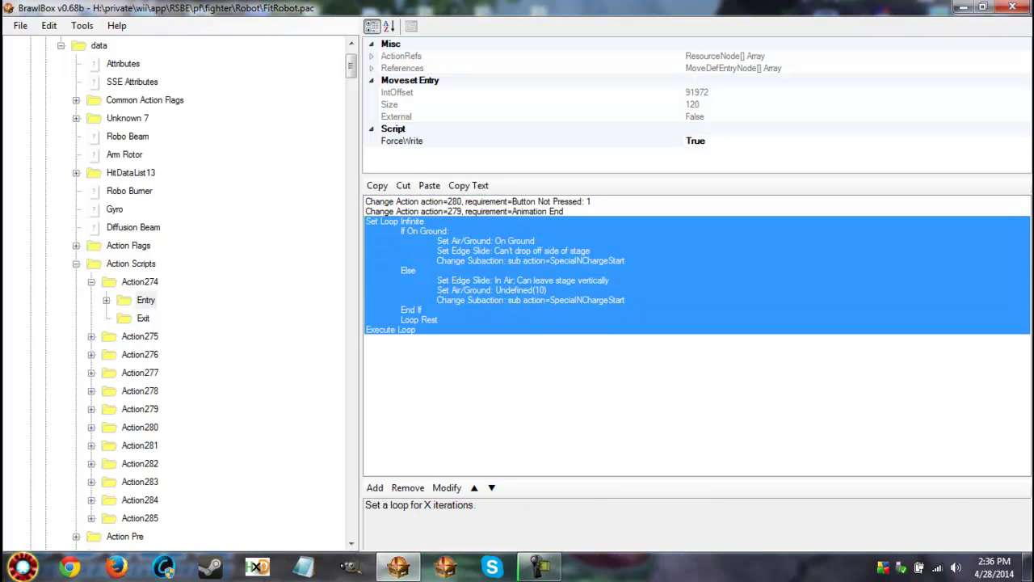
pyautogui.press('Up')
pyautogui.press('Up')
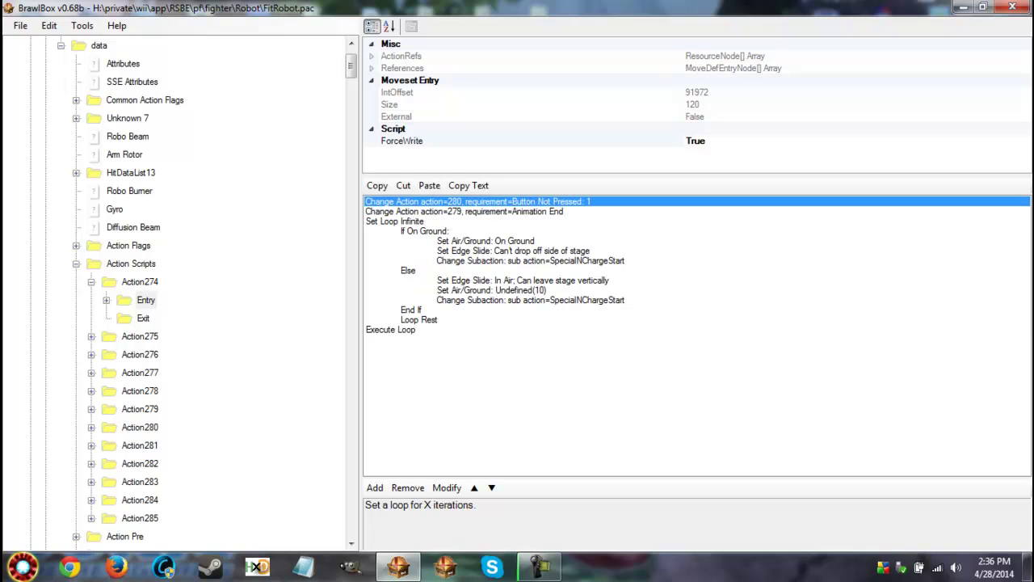
pyautogui.press('Down')
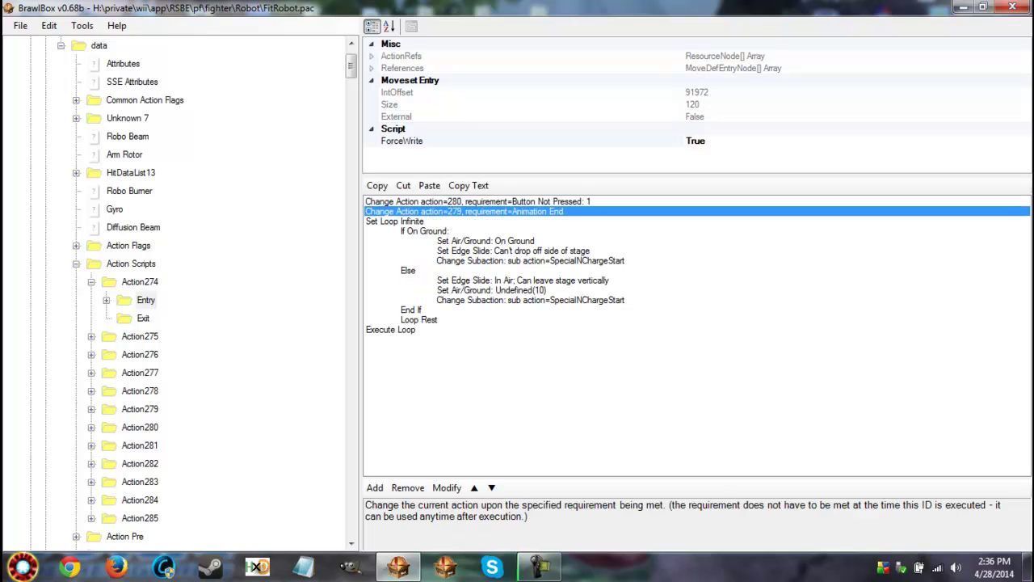
# Show Action279's Entry script, which switches to SpecialNChargeWait
pyautogui.click(146, 299)
pyautogui.scroll(-2, 145, 299)
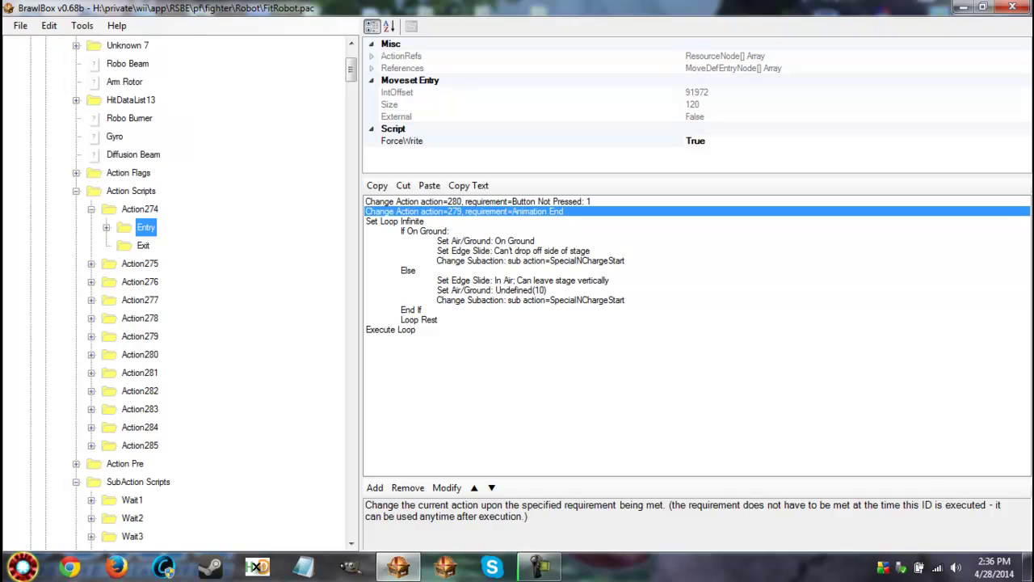
pyautogui.click(91, 336)
pyautogui.click(146, 353)
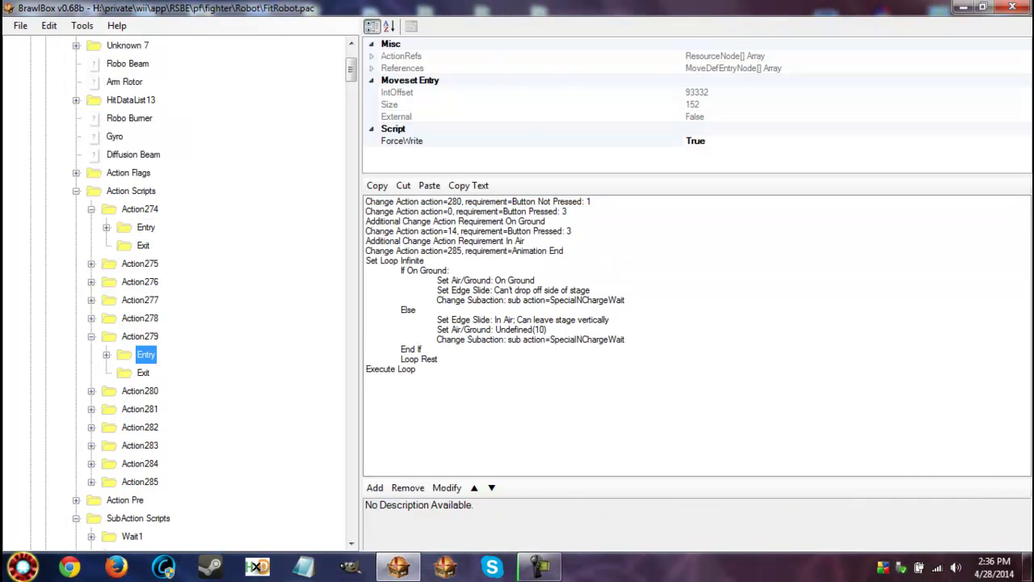
# Compare Action279's ground Change Subaction with Action274's and Action280's entry scripts
pyautogui.click(394, 260)
pyautogui.press('Down')
pyautogui.press('Down')
pyautogui.press('Down')
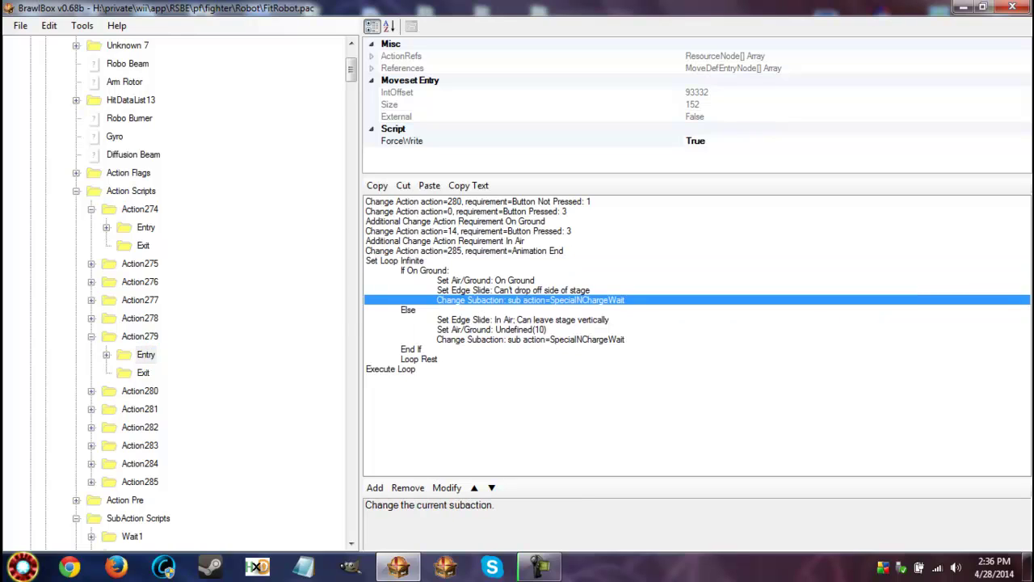
pyautogui.click(146, 227)
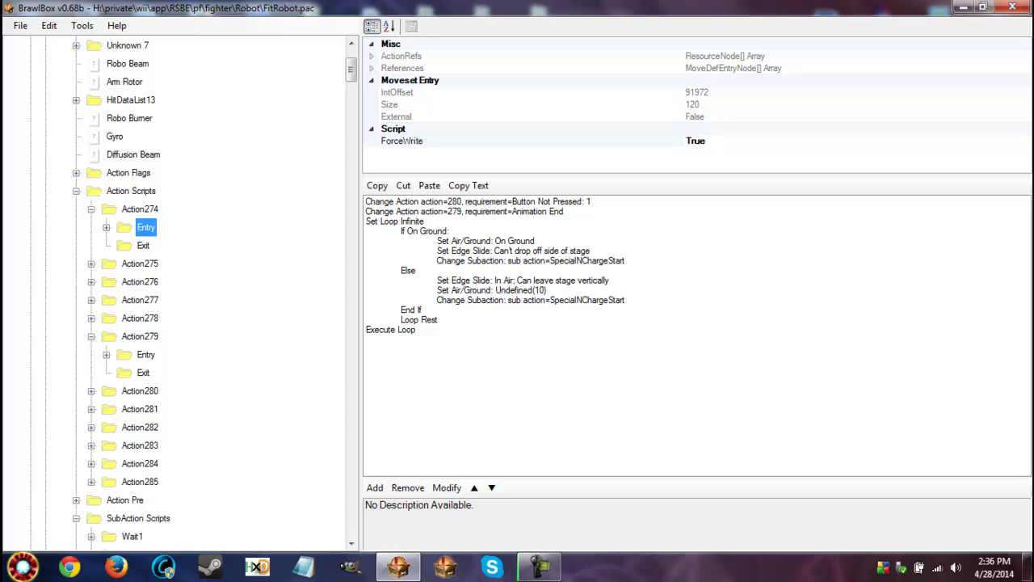
pyautogui.press('Tab')
pyautogui.press('Return')
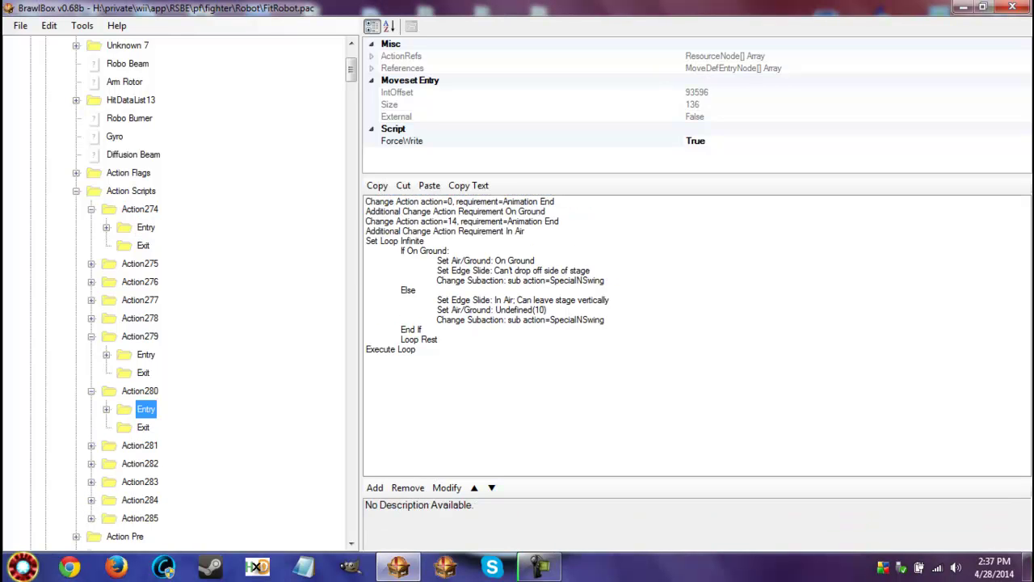
pyautogui.press('Left')
pyautogui.press('Left')
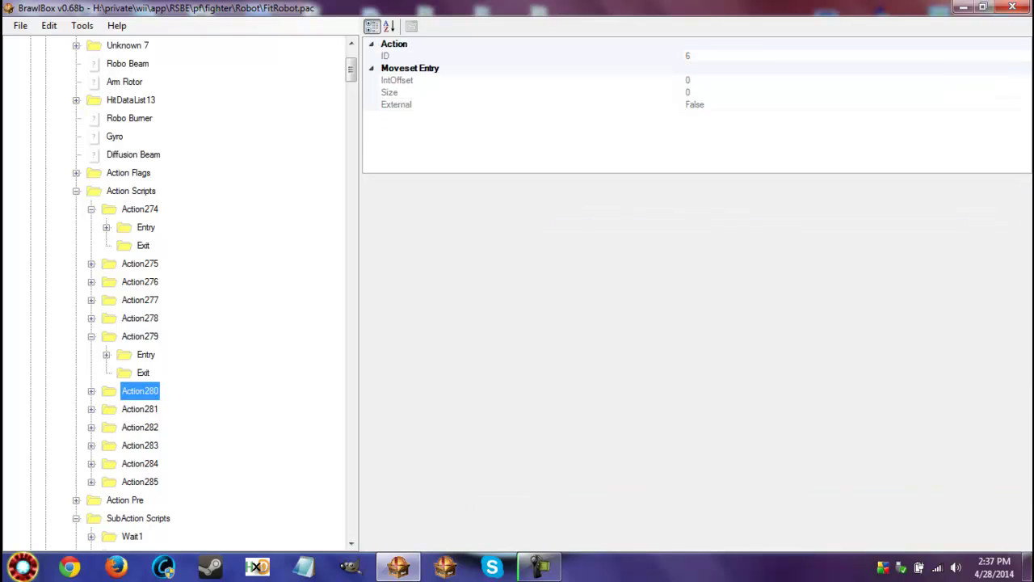
pyautogui.press('Up')
pyautogui.press('Up')
pyautogui.press('Up')
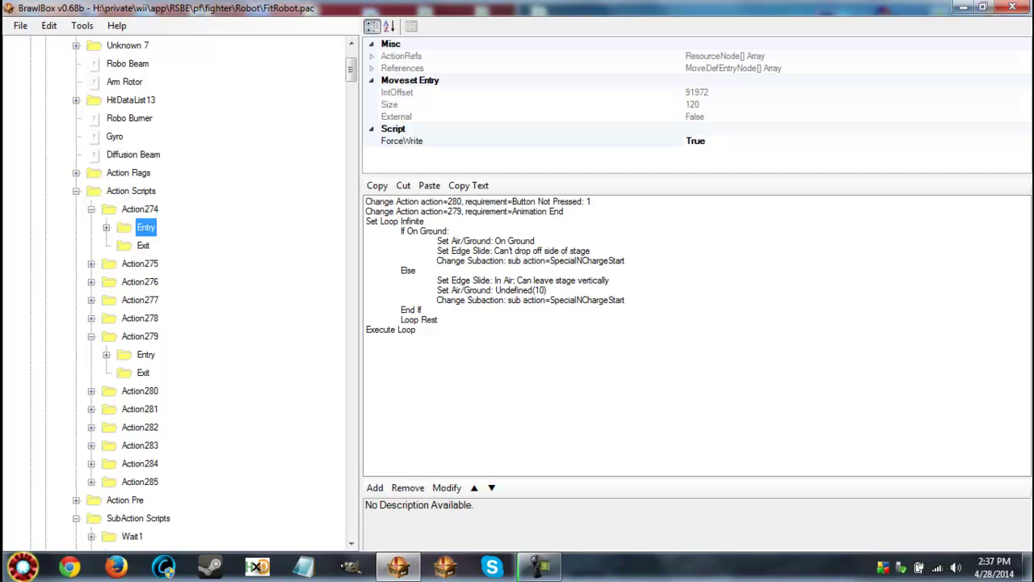
# Inspect Action279's Change Subaction and Change Action 285 commands
pyautogui.click(145, 353)
pyautogui.scroll(-1, 178, 323)
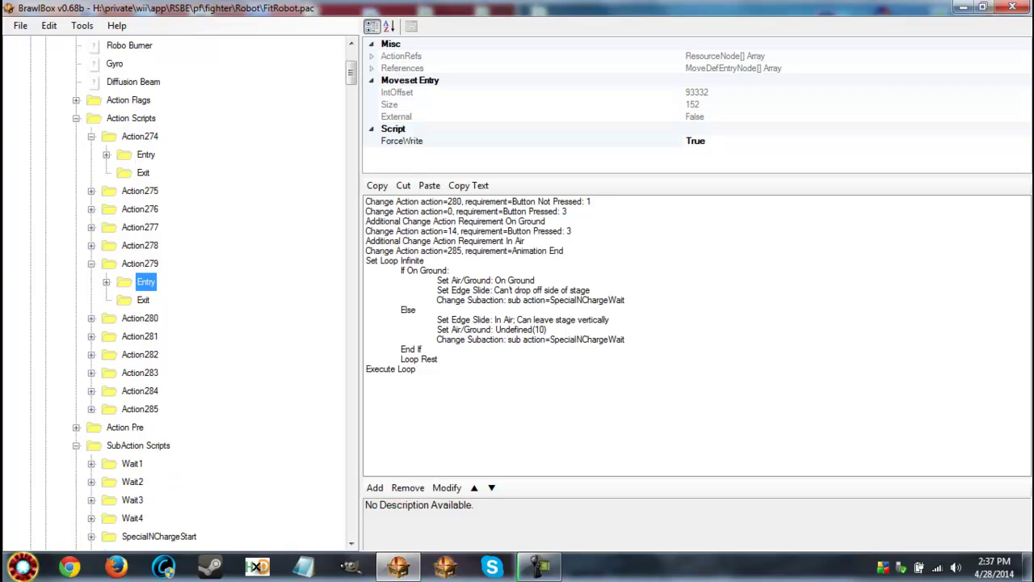
pyautogui.click(394, 260)
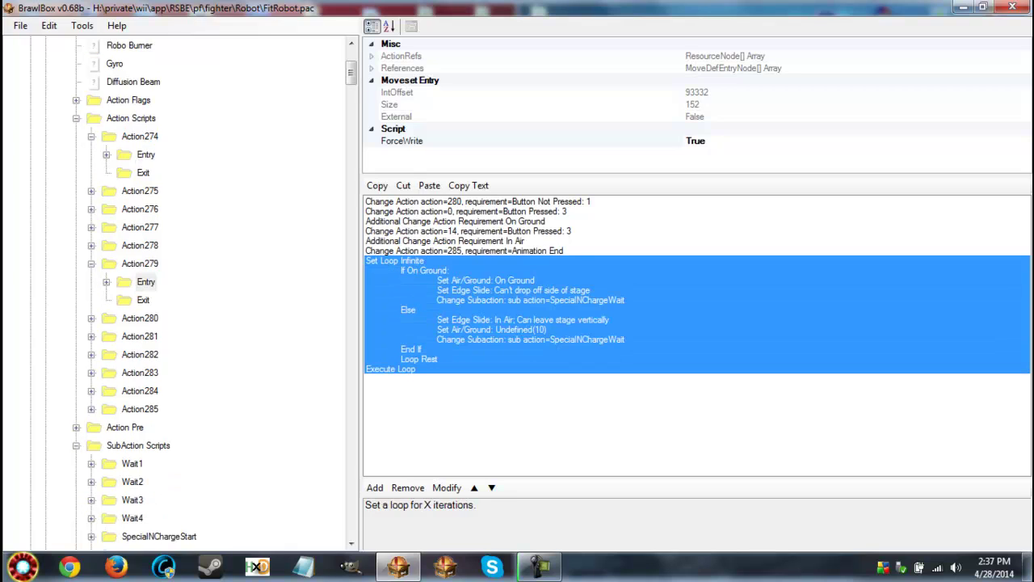
pyautogui.click(530, 300)
pyautogui.press('Up')
pyautogui.press('Up')
pyautogui.press('Up')
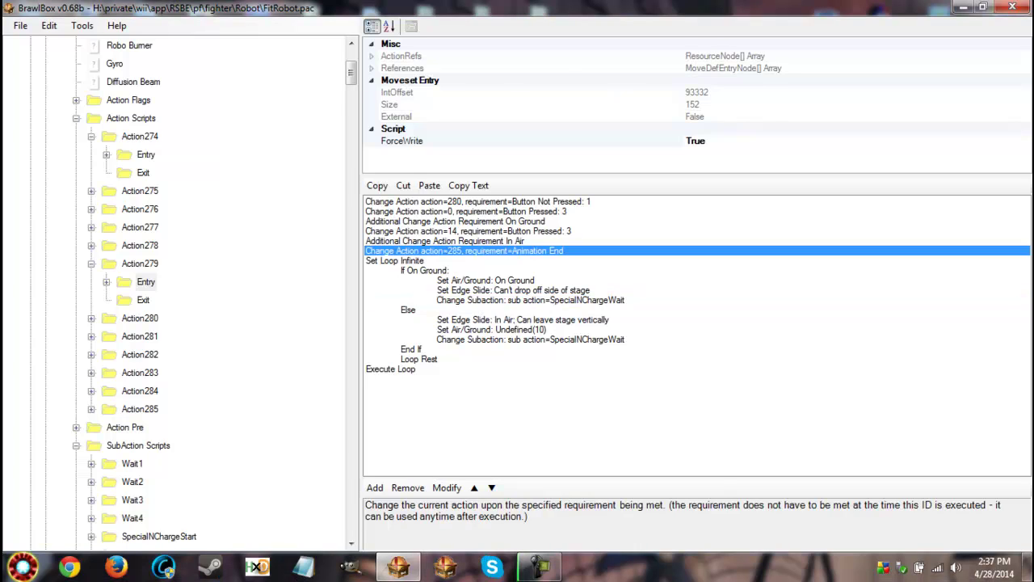
# View Action285's Entry script switching to SpecialNChargeWait2, then bring up the File menu
pyautogui.click(92, 409)
pyautogui.click(145, 426)
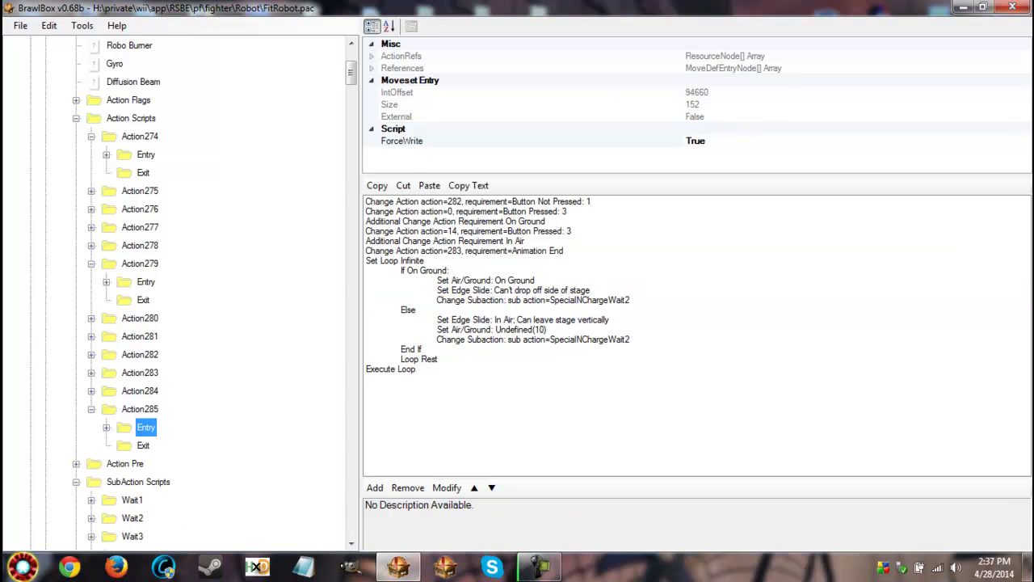
pyautogui.hotkey('ctrl', 'a')
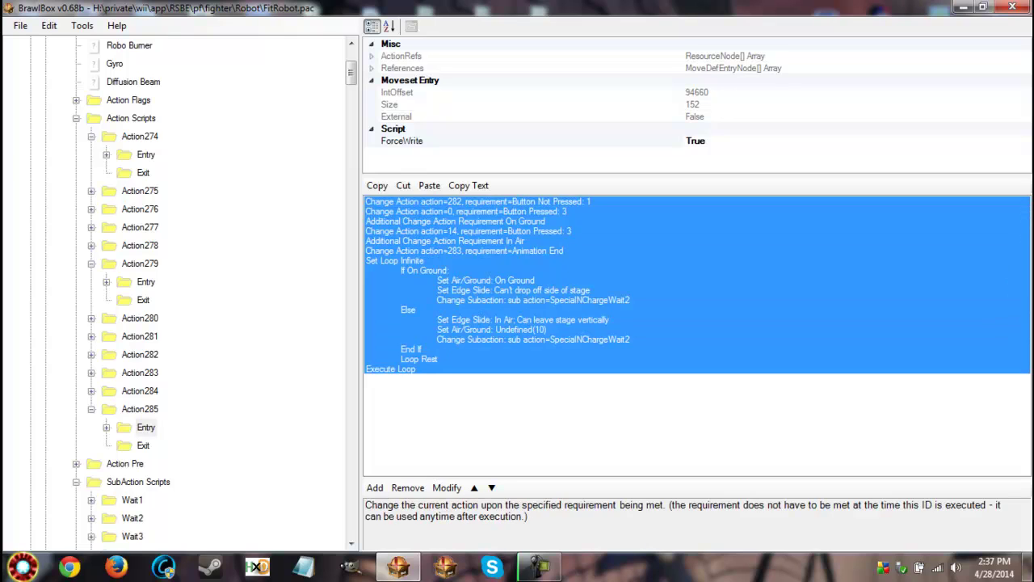
pyautogui.click(145, 427)
pyautogui.scroll(3, 145, 324)
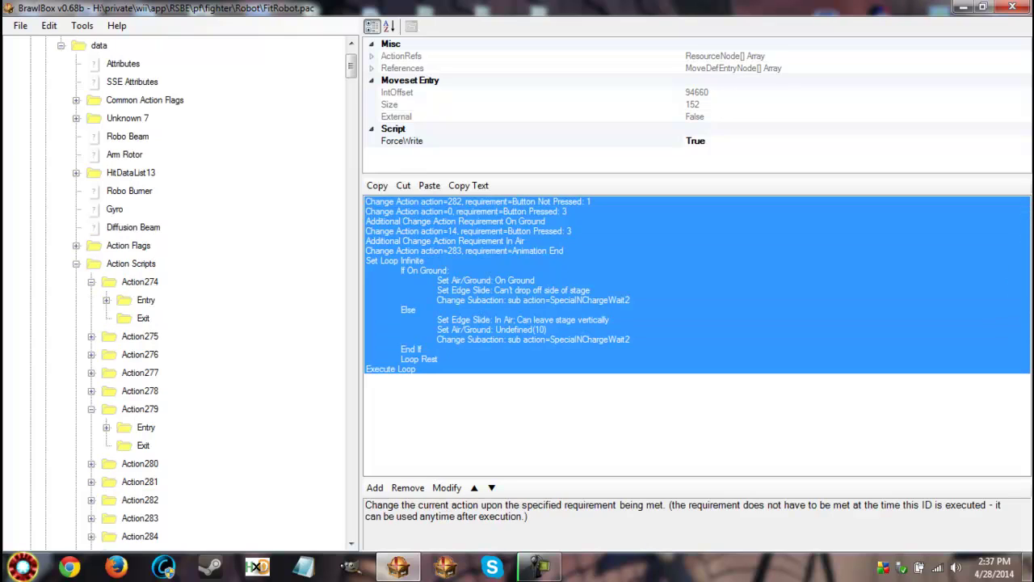
pyautogui.click(20, 25)
# Open FitWario.pac from the fighter's Wario folder
pyautogui.click(48, 59)
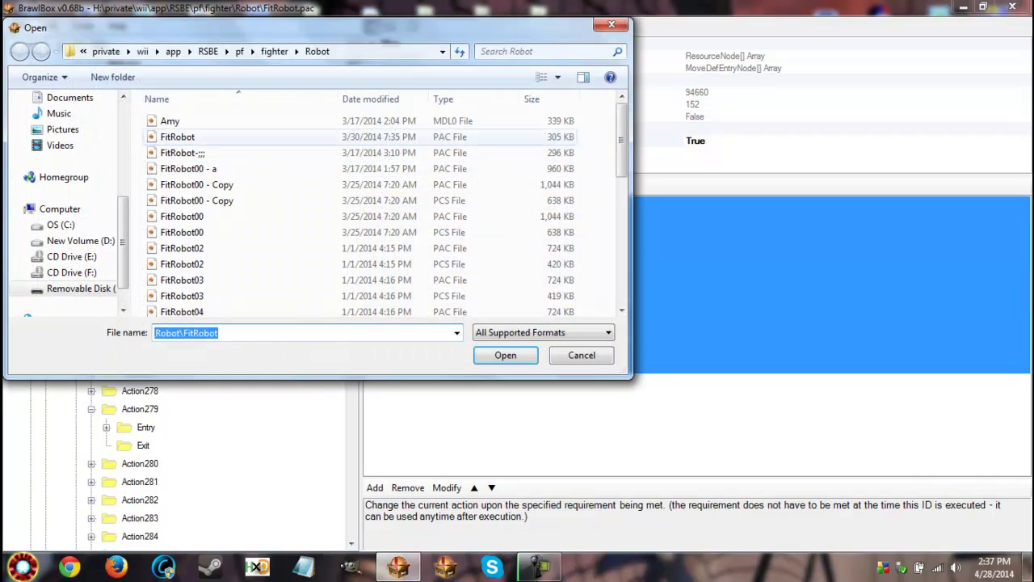
pyautogui.click(372, 50)
pyautogui.scroll(-5, 242, 226)
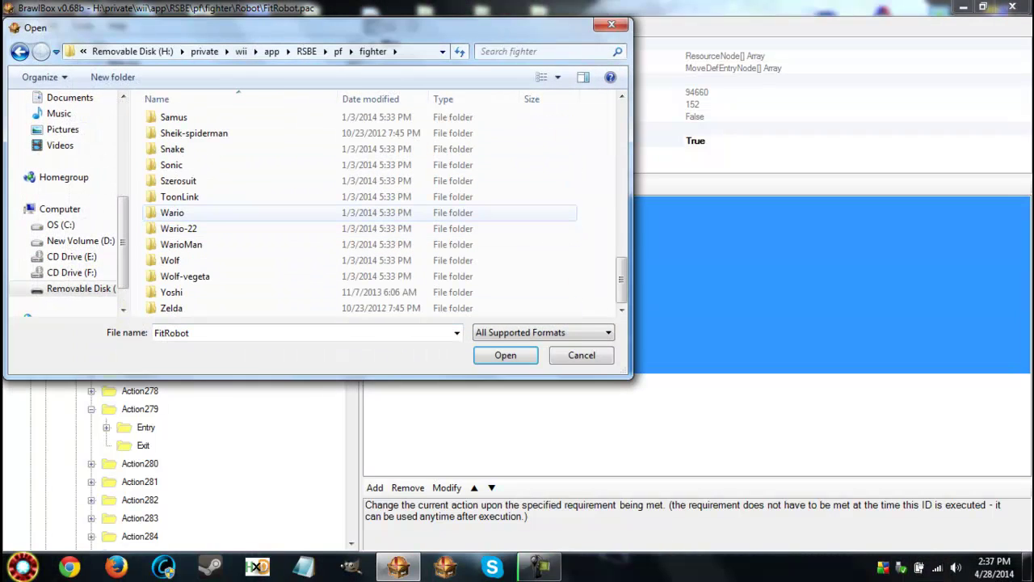
pyautogui.doubleClick(178, 211)
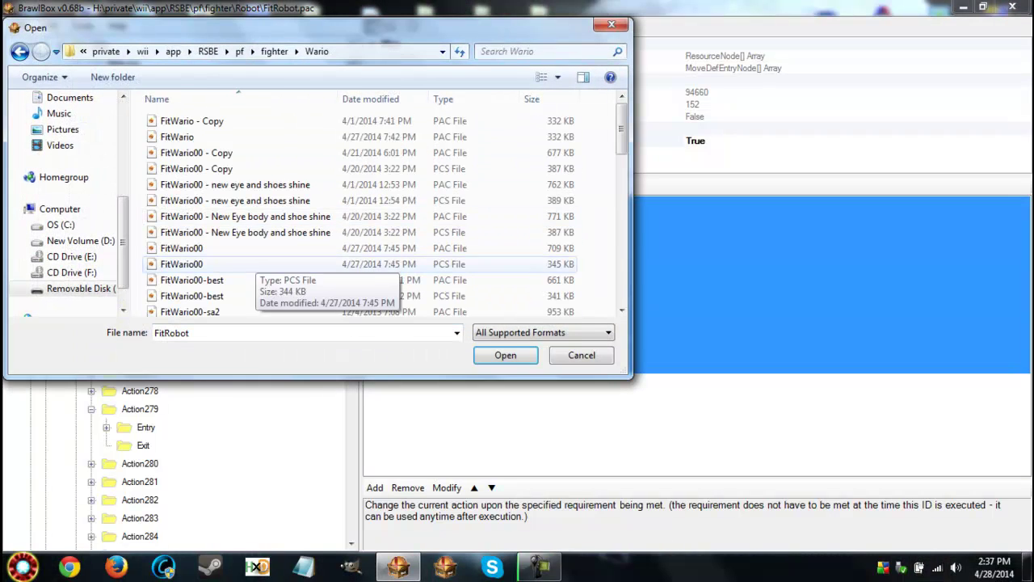
pyautogui.doubleClick(177, 137)
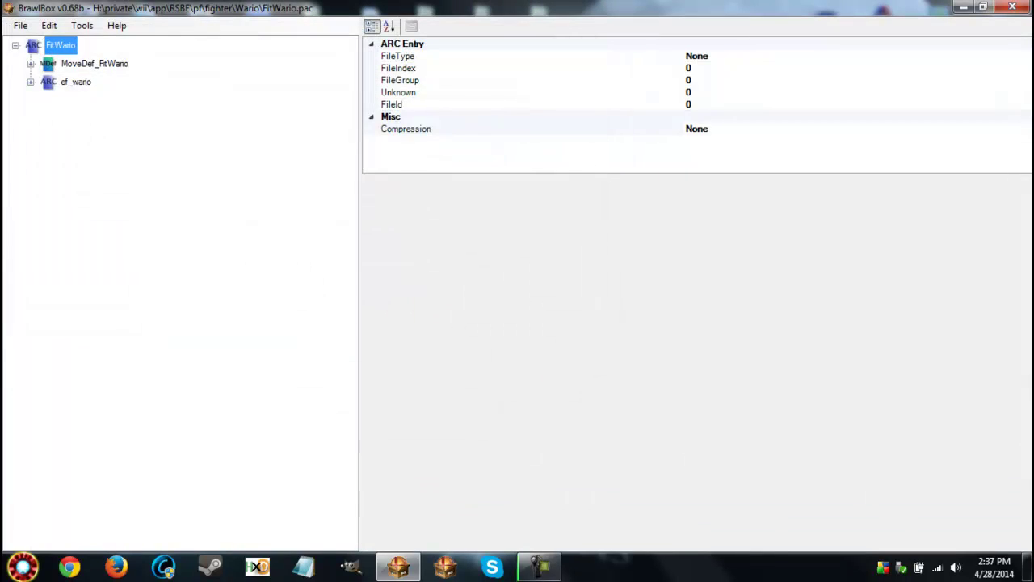
# Expand FitWario's MoveDef, Sections and data down to the Action Scripts list
pyautogui.click(30, 63)
pyautogui.click(46, 99)
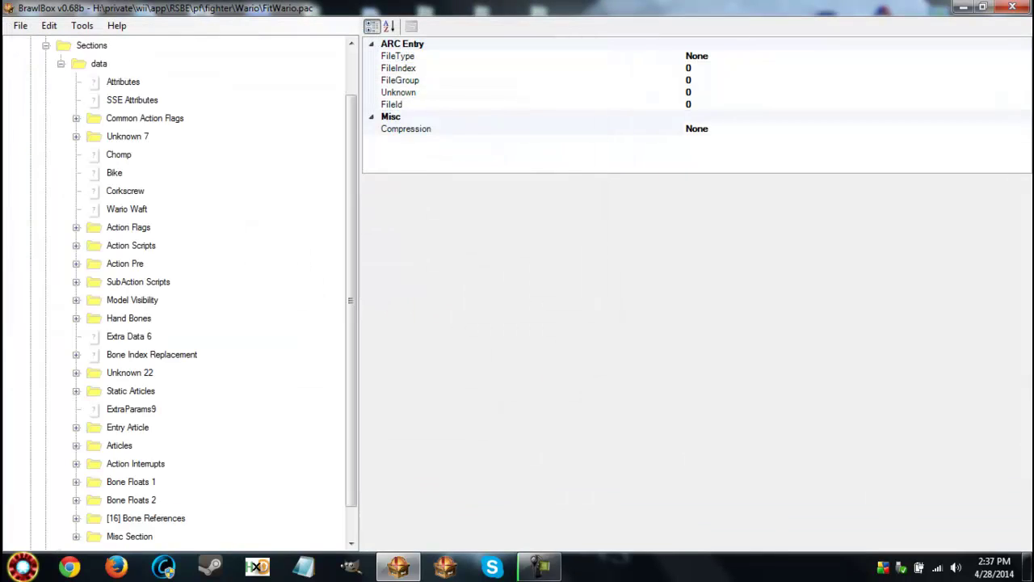
pyautogui.scroll(-1, 178, 282)
pyautogui.click(76, 208)
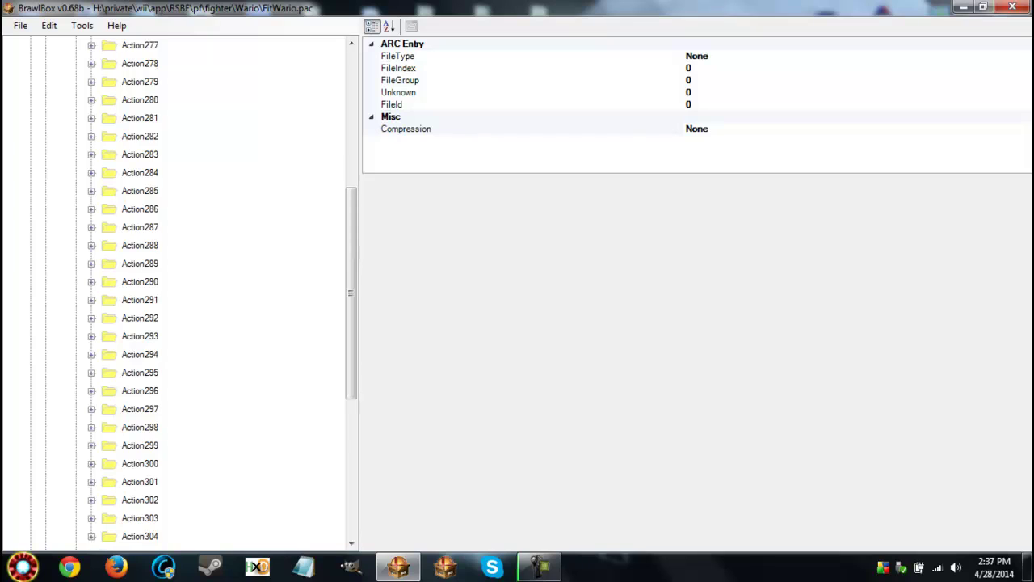
# Load Action277's Entry script and add then remove a placeholder Nop
pyautogui.click(91, 118)
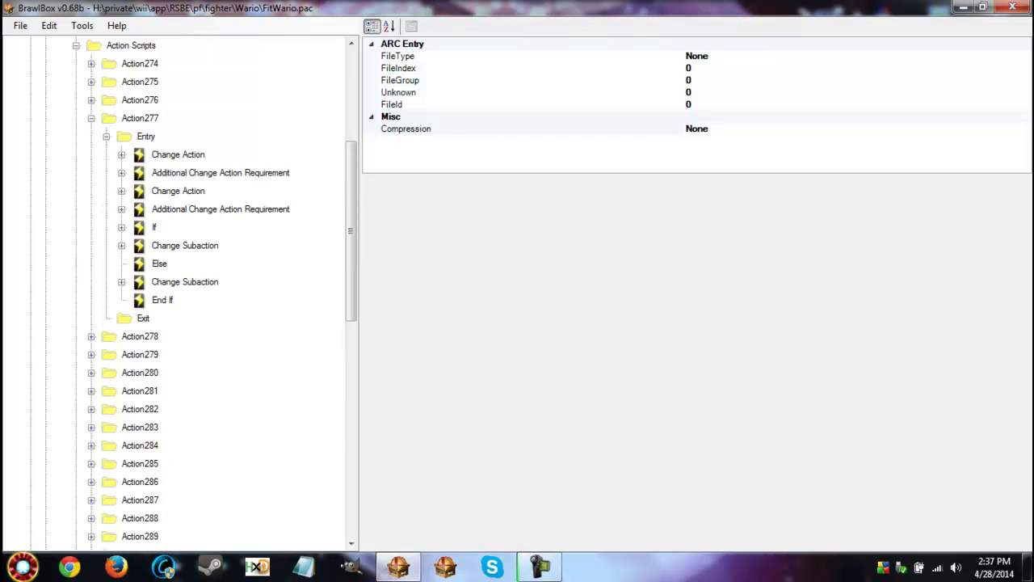
pyautogui.click(145, 136)
pyautogui.click(106, 136)
pyautogui.moveTo(420, 201); pyautogui.dragTo(388, 280)
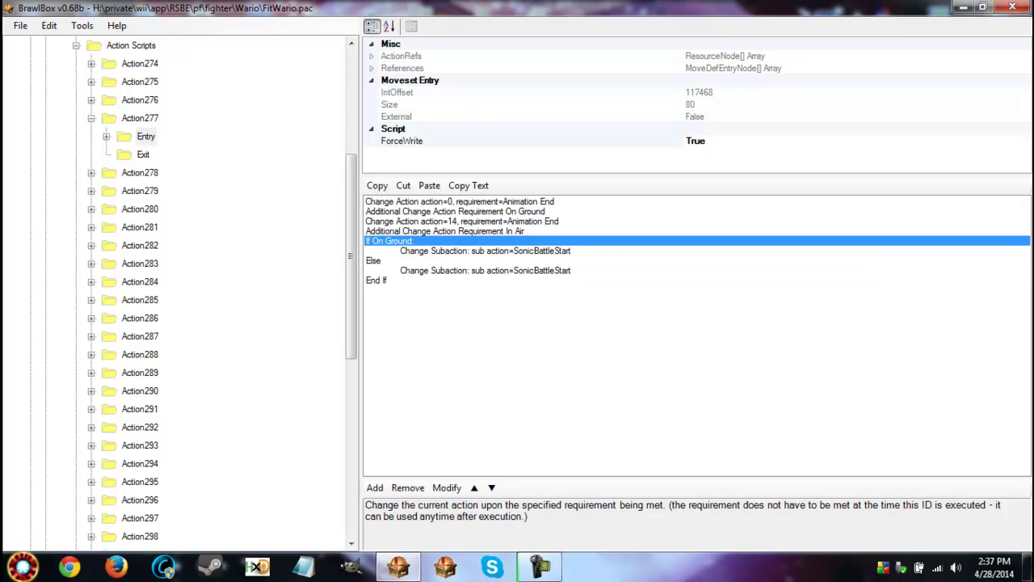
pyautogui.click(374, 487)
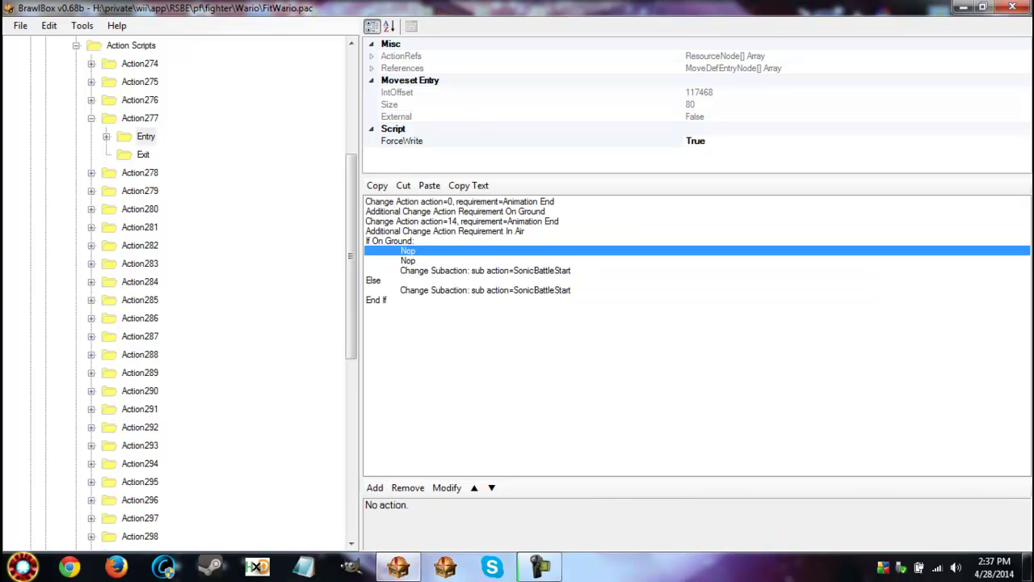
pyautogui.click(407, 488)
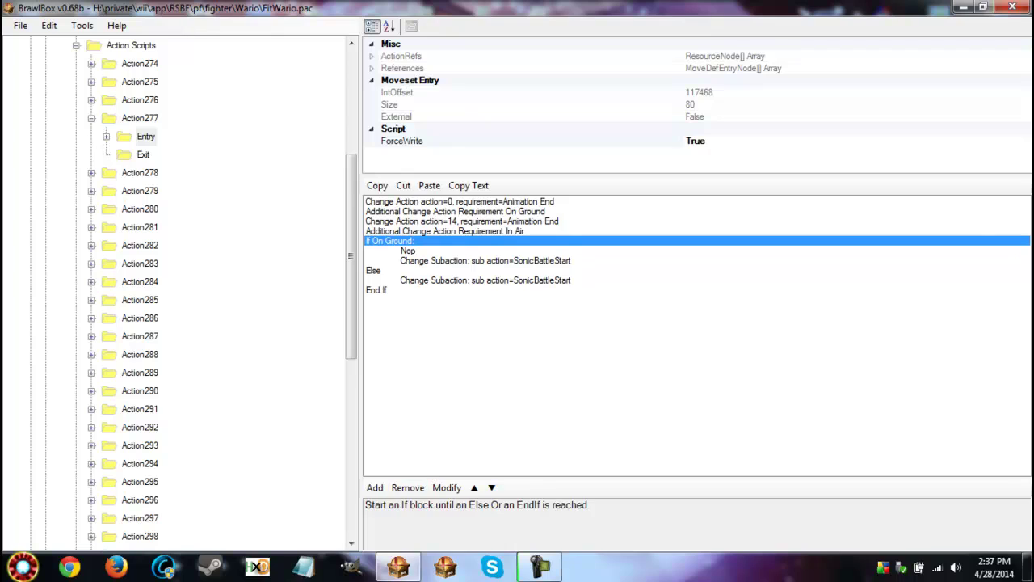
# Delete the Nop line under If On Ground from Action277's entry
pyautogui.click(145, 135)
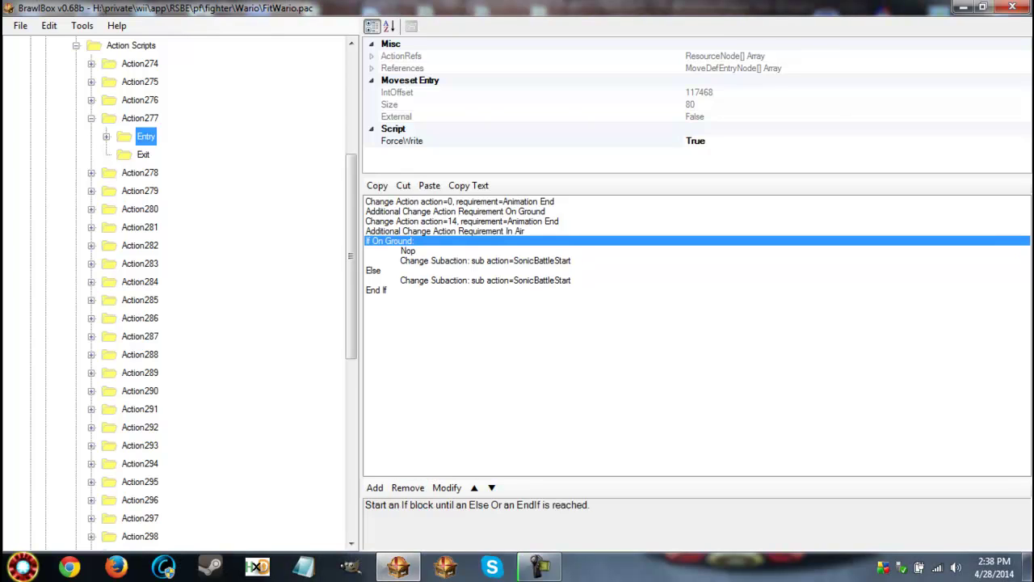
pyautogui.click(408, 251)
pyautogui.click(407, 488)
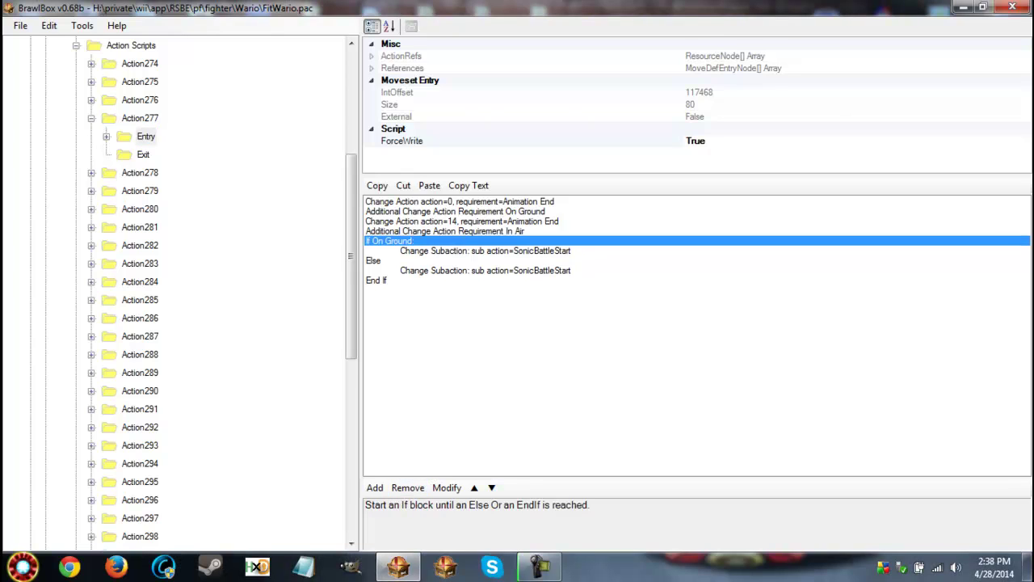
pyautogui.click(145, 136)
pyautogui.scroll(2, 145, 136)
pyautogui.scroll(1, 145, 281)
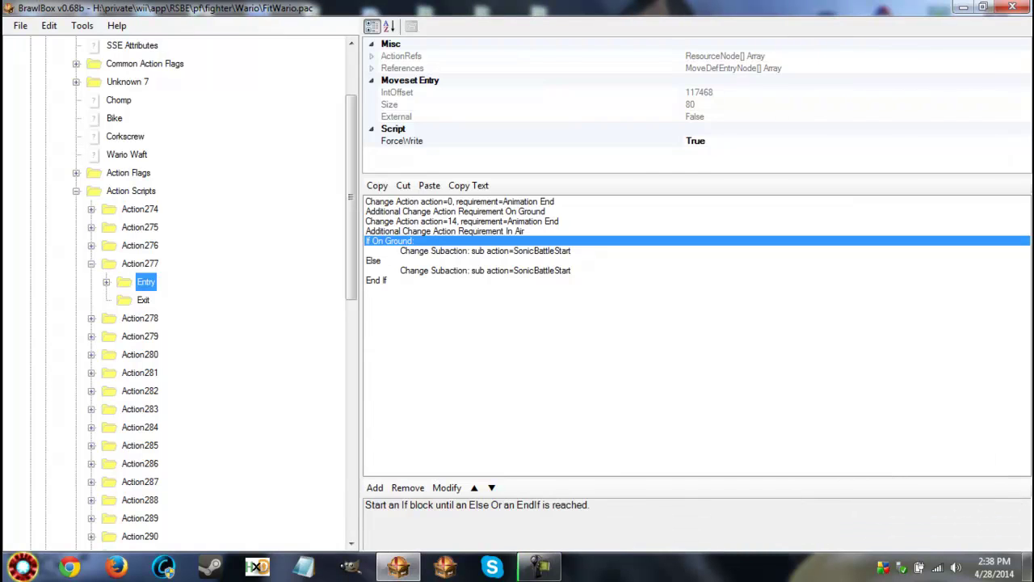
# Review the entry's Change Subaction lines and expand the SubAction Scripts list
pyautogui.press('Home')
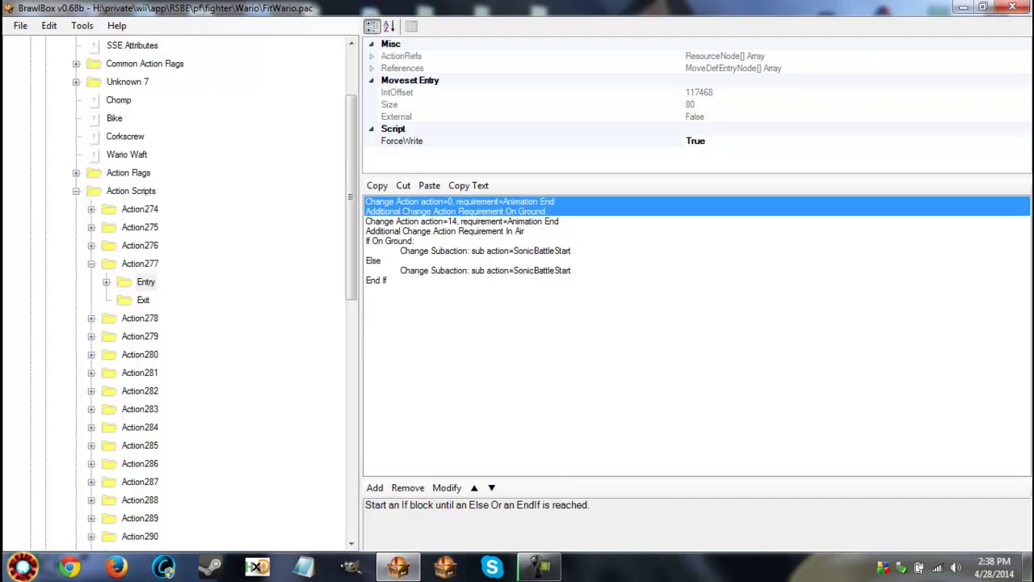
pyautogui.hotkey('shift', 'End')
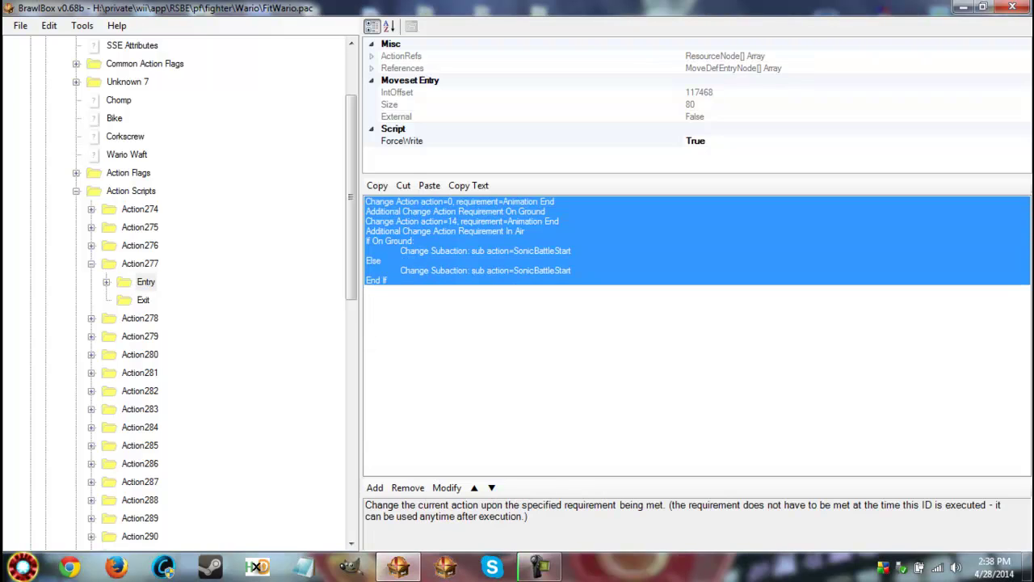
pyautogui.scroll(-1, 177, 291)
pyautogui.click(485, 250)
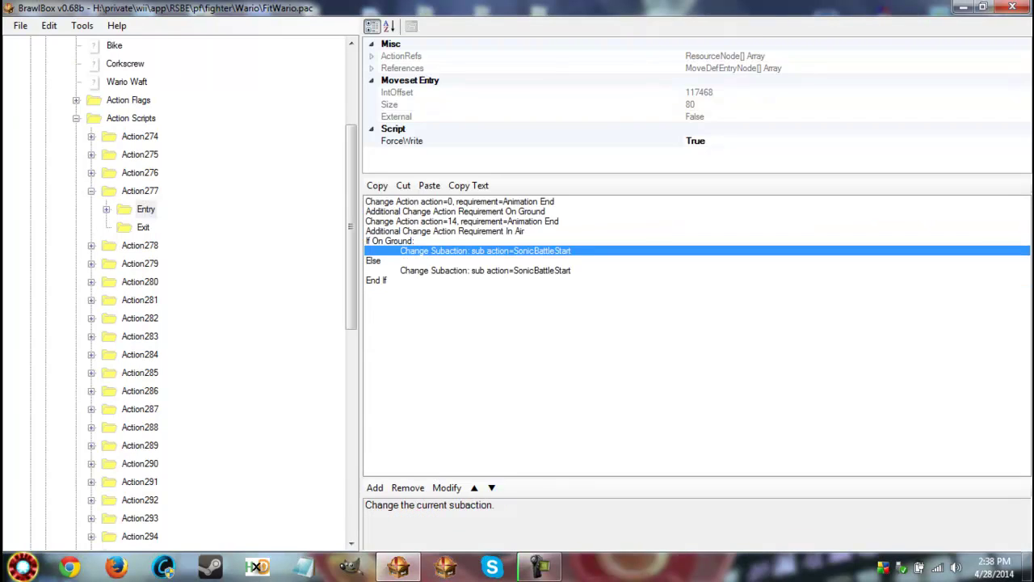
pyautogui.scroll(-8, 177, 291)
pyautogui.click(76, 318)
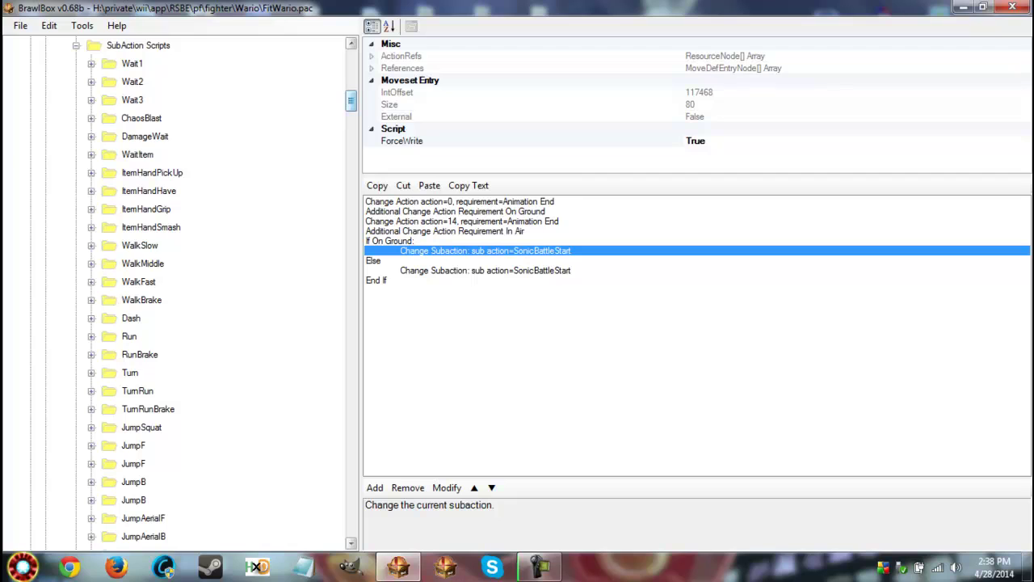
# Review SonicBattleStart's Main, SFX and Other scripts, including its final timer and subaction change
pyautogui.scroll(-10, 178, 291)
pyautogui.scroll(-10, 177, 291)
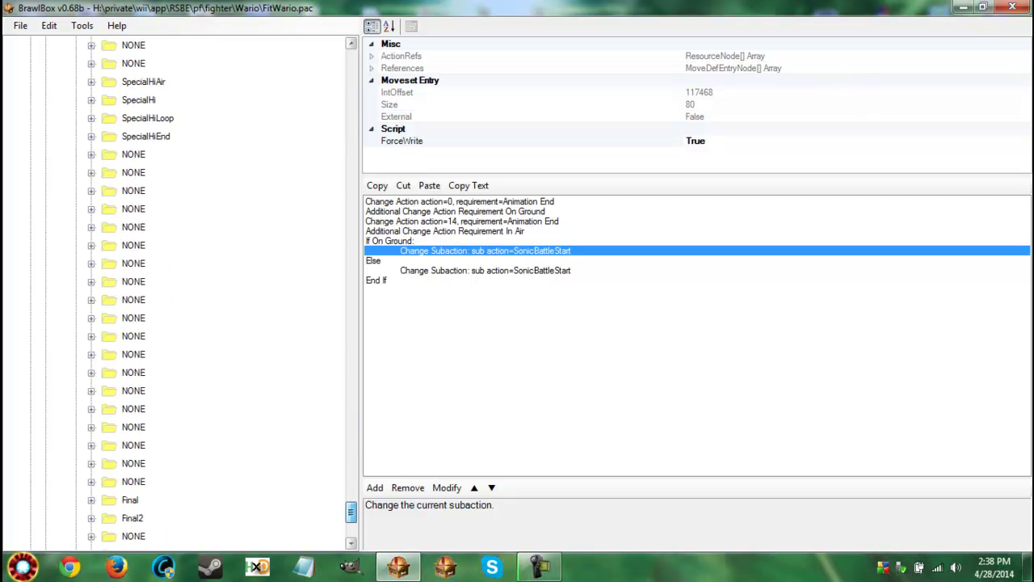
pyautogui.scroll(-10, 178, 291)
pyautogui.scroll(-5, 177, 291)
pyautogui.scroll(1, 178, 291)
pyautogui.scroll(1, 177, 291)
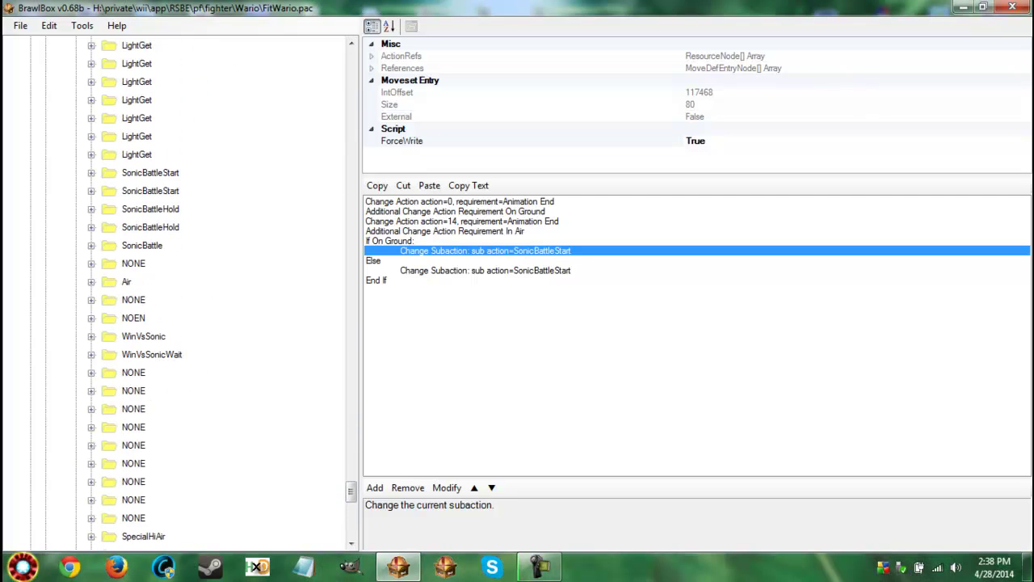
pyautogui.scroll(2, 178, 291)
pyautogui.scroll(2, 178, 291)
pyautogui.scroll(3, 177, 291)
pyautogui.scroll(-6, 178, 291)
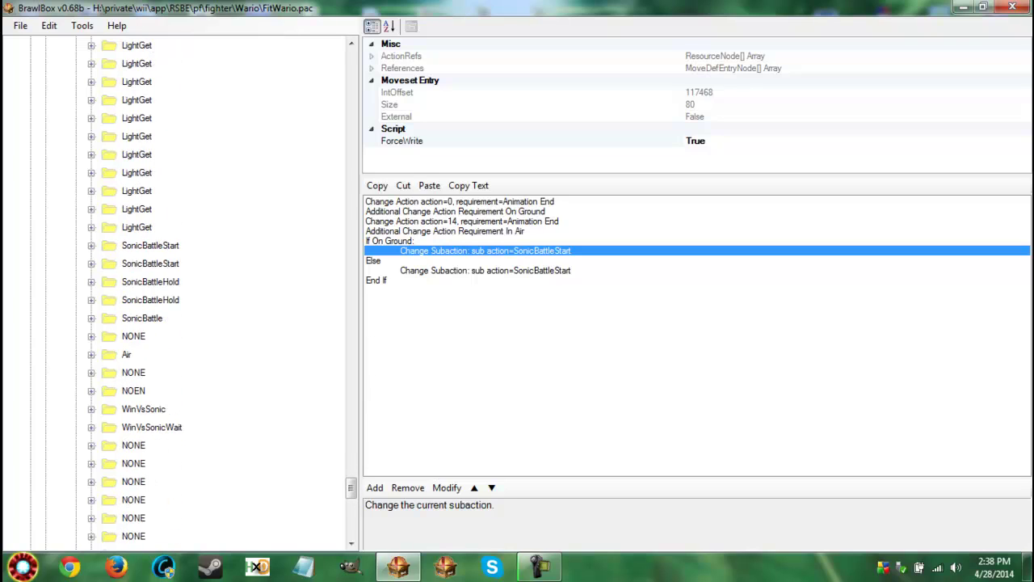
pyautogui.scroll(-1, 178, 291)
pyautogui.click(92, 172)
pyautogui.click(146, 191)
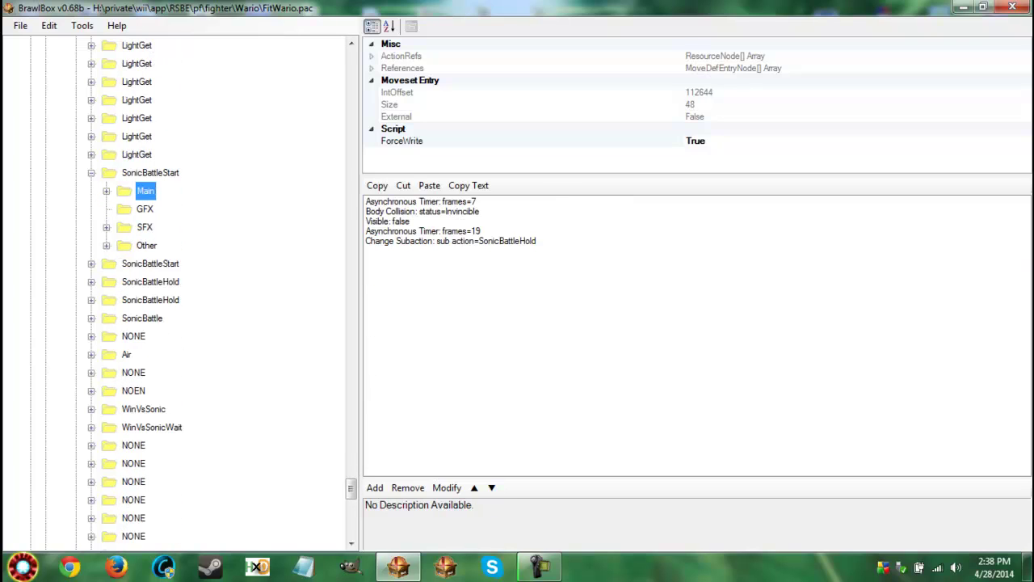
pyautogui.click(151, 263)
pyautogui.click(145, 191)
pyautogui.moveTo(420, 231); pyautogui.dragTo(420, 241)
pyautogui.click(144, 227)
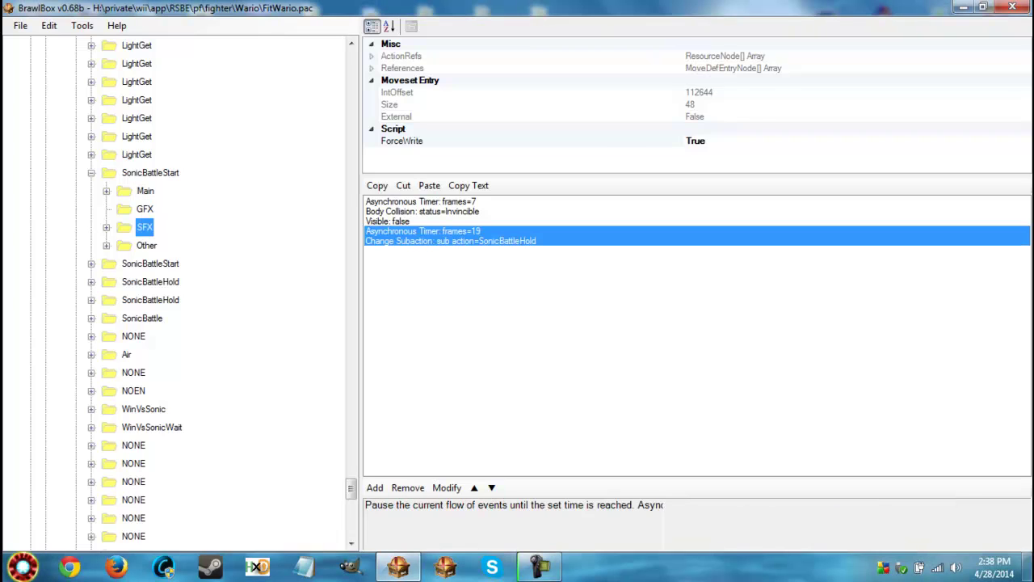
pyautogui.press('Down')
# Expand SonicBattleHold and step through its scripts to the Other script
pyautogui.press('Left')
pyautogui.press('Left')
pyautogui.press('Down')
pyautogui.press('Down')
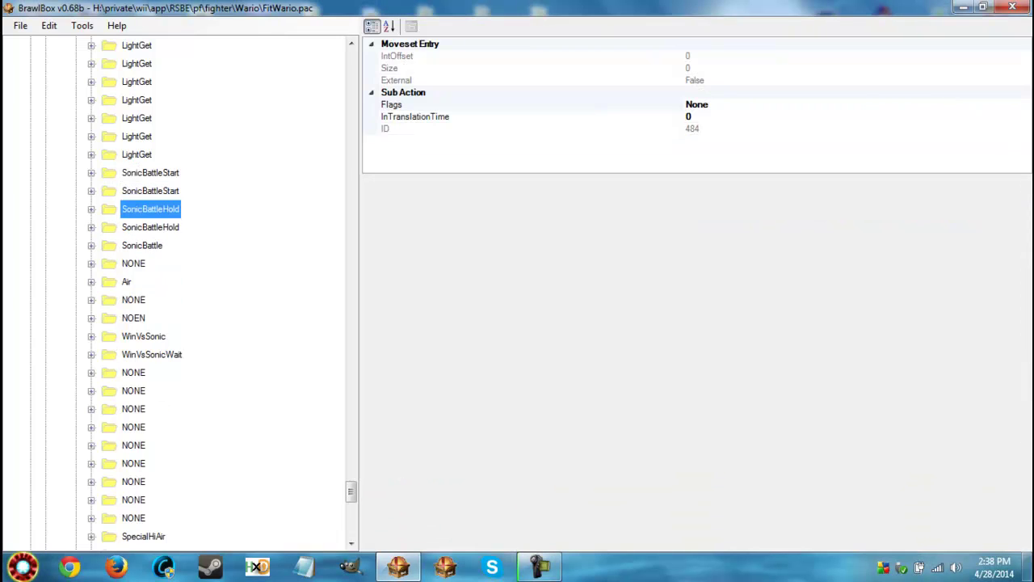
pyautogui.press('Right')
pyautogui.press('Down')
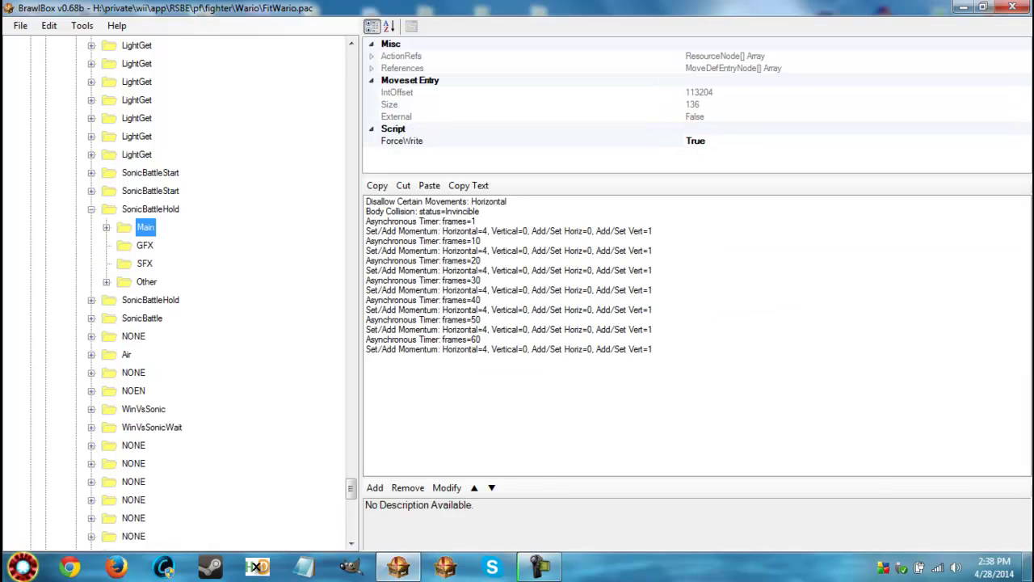
pyautogui.press('Tab')
pyautogui.hotkey('shift', 'Tab')
pyautogui.press('Down')
pyautogui.press('Down')
pyautogui.press('Down')
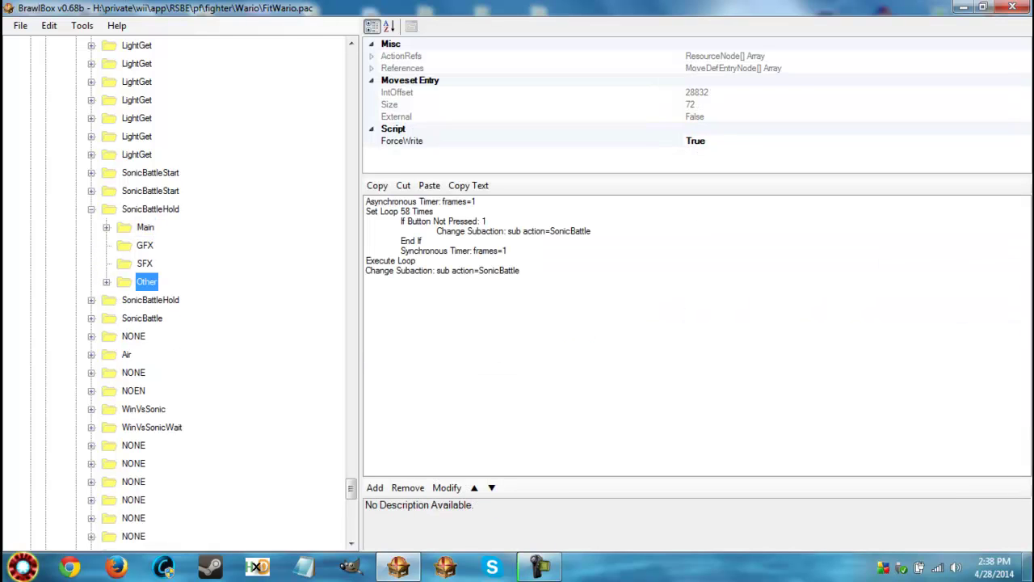
# Read SonicBattleHold's Set Loop 58 Times, If Button Not Pressed and Change Subaction lines
pyautogui.press('Tab')
pyautogui.press('Down')
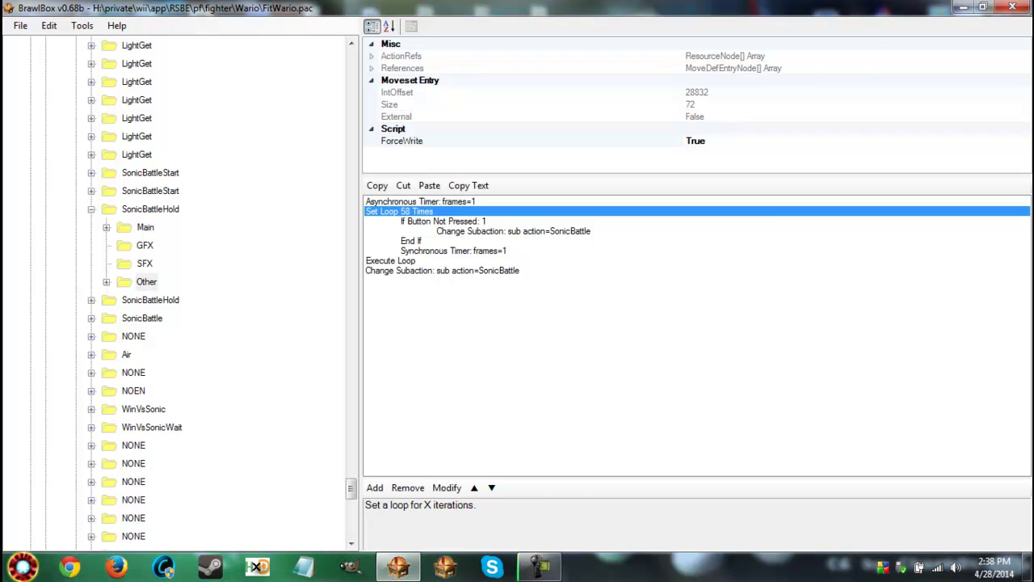
pyautogui.press('Down')
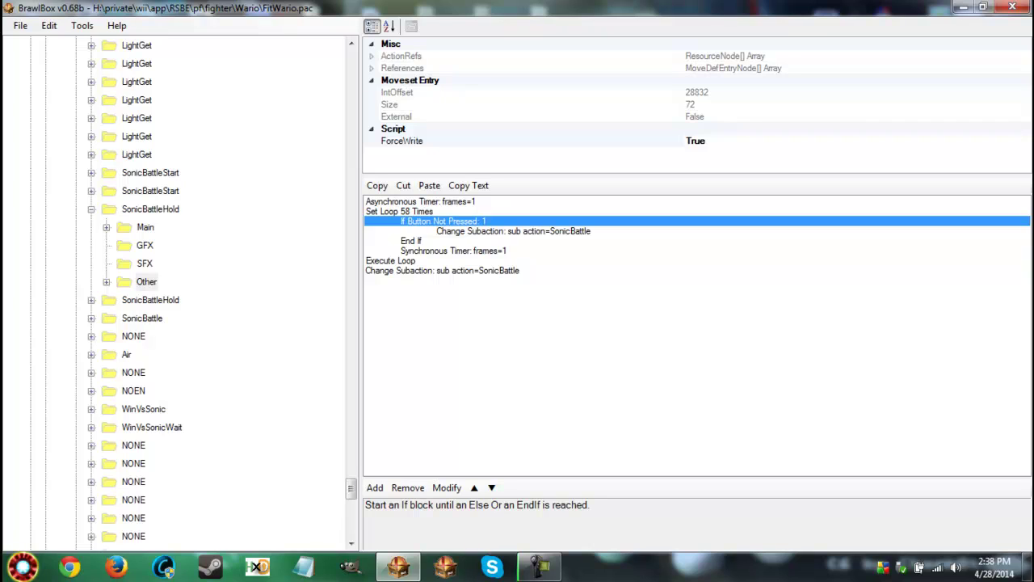
pyautogui.press('Down')
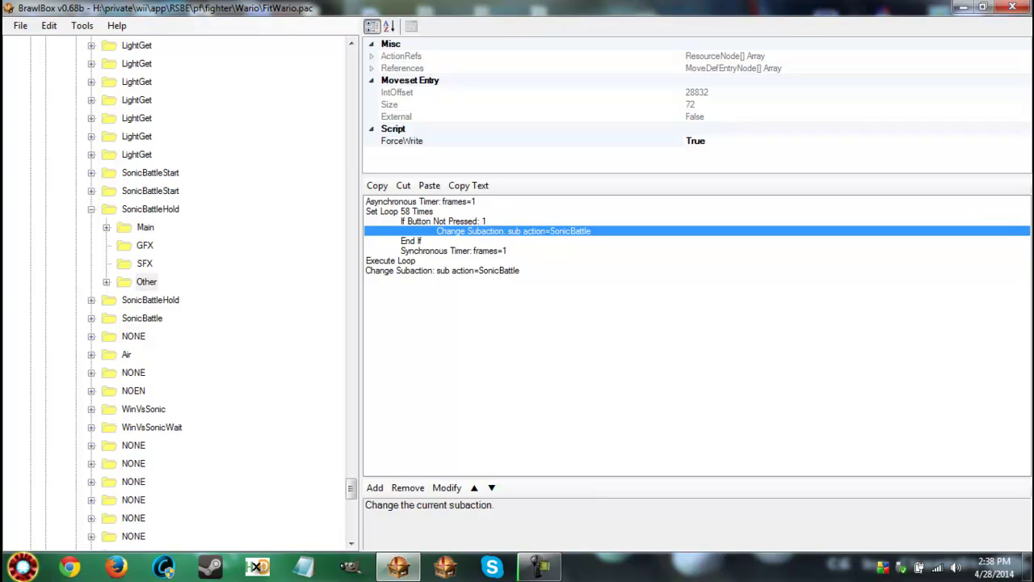
pyautogui.press('Up')
pyautogui.press('Up')
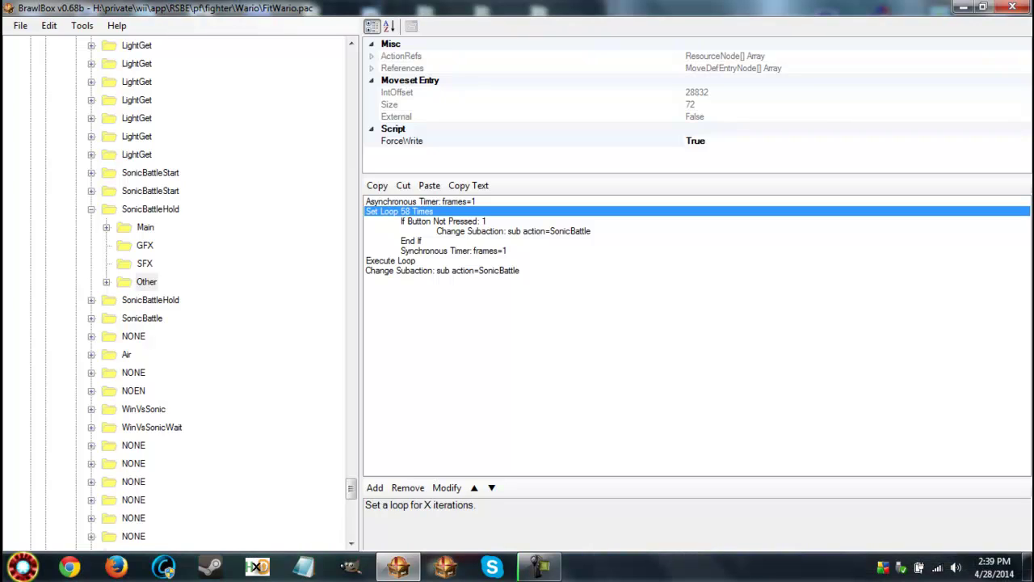
pyautogui.press('End')
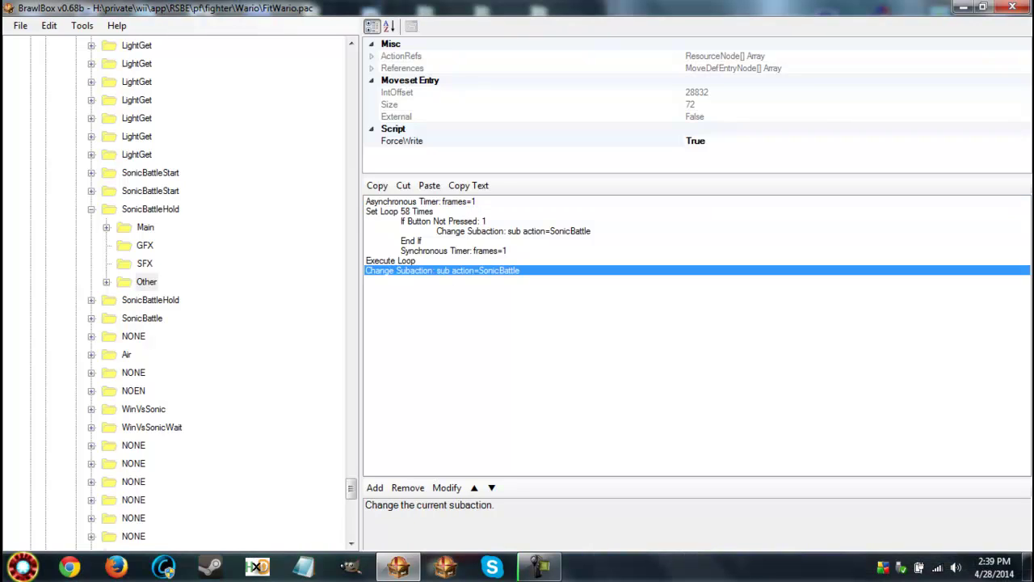
pyautogui.press('Up')
pyautogui.press('Up')
pyautogui.press('Up')
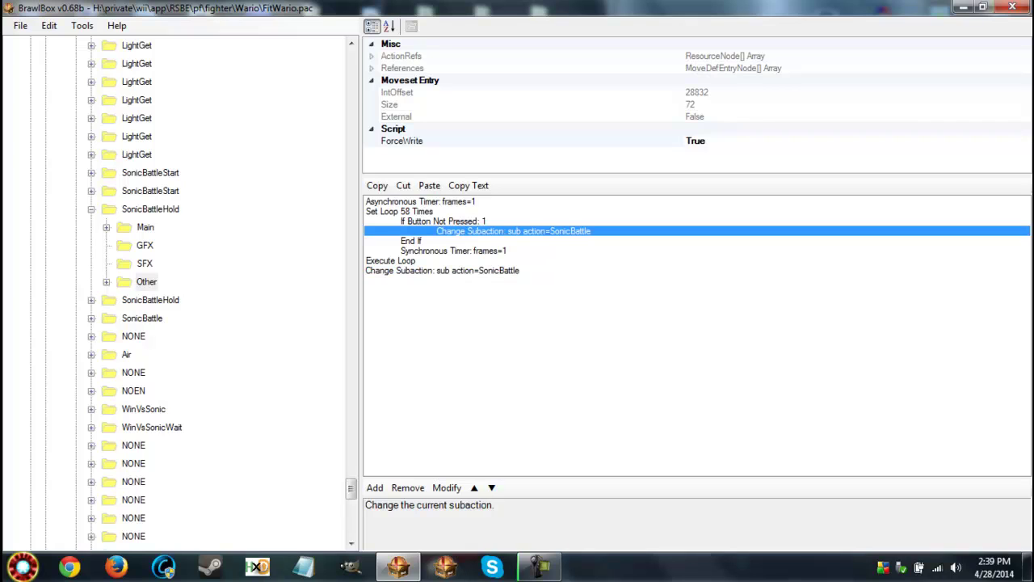
pyautogui.press('Up')
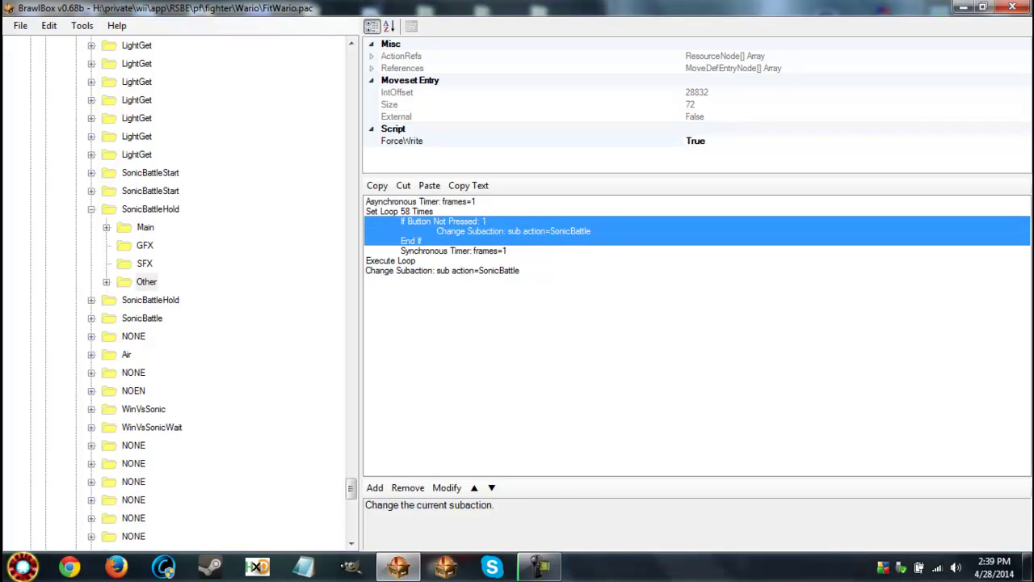
pyautogui.press('Down')
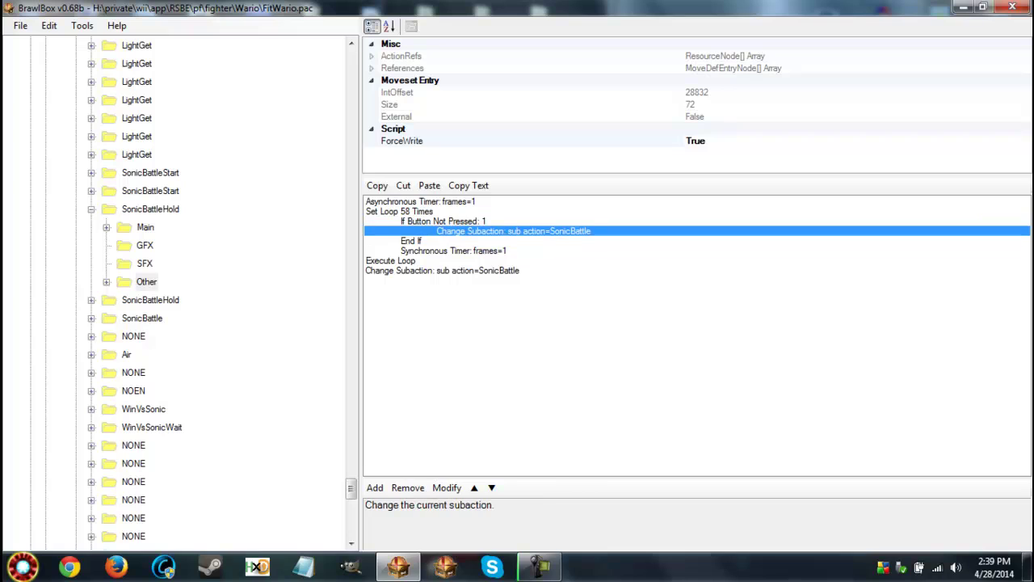
pyautogui.press('Up')
pyautogui.press('Up')
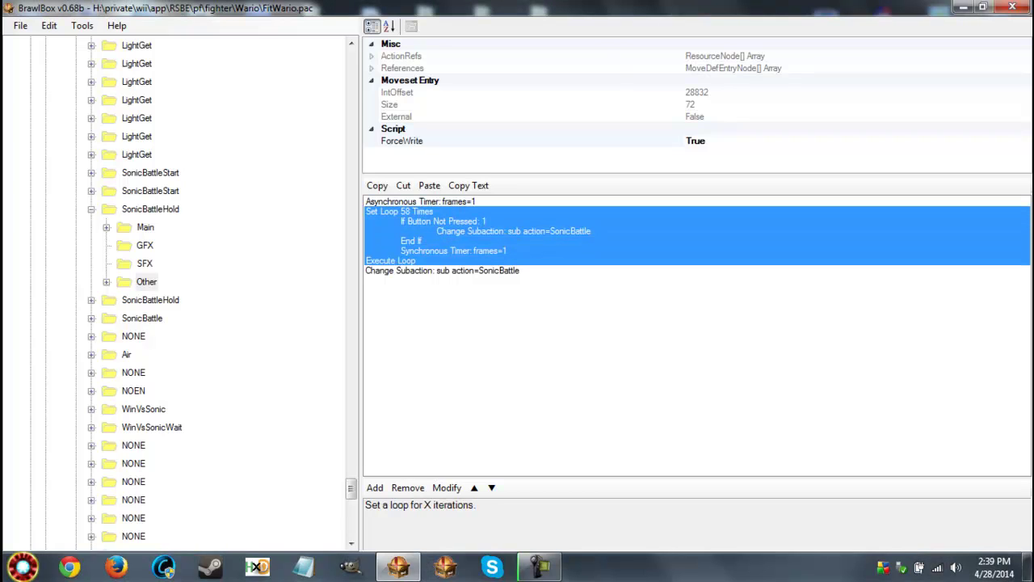
pyautogui.press('End')
# Collapse SonicBattleHold and show SonicBattle's Main script
pyautogui.press('Left')
pyautogui.press('Left')
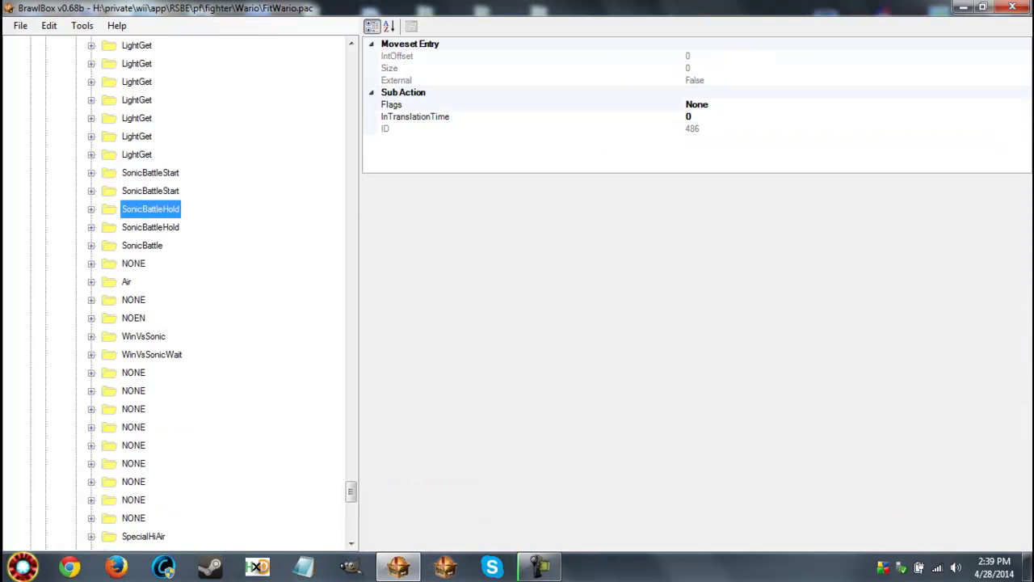
pyautogui.press('Down')
pyautogui.press('Down')
pyautogui.press('Right')
pyautogui.press('Down')
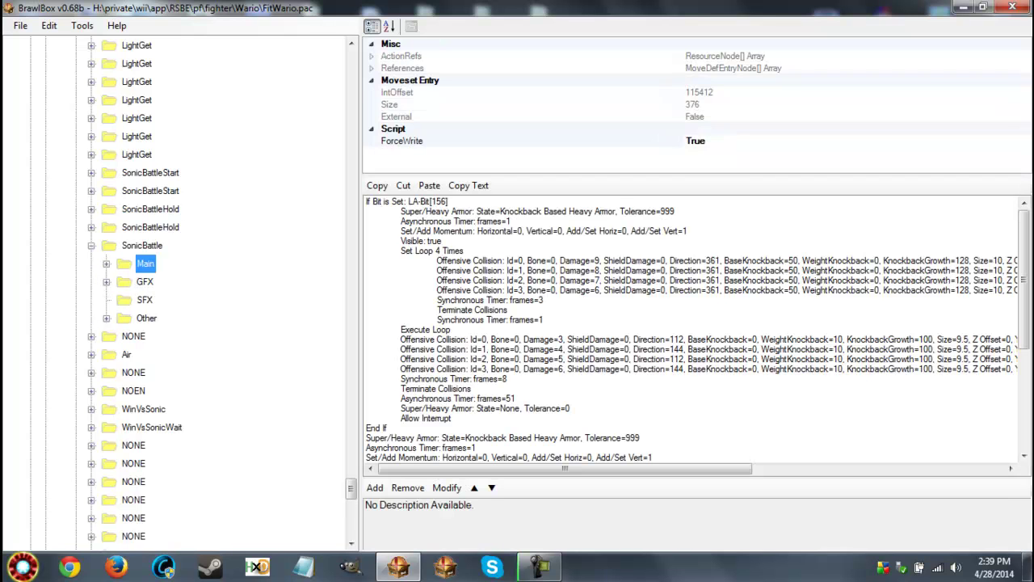
# Inspect the second SonicBattleStart's Other and Main scripts
pyautogui.press('Left')
pyautogui.press('Left')
pyautogui.press('Up')
pyautogui.press('Up')
pyautogui.press('Up')
pyautogui.press('Right')
pyautogui.press('Down')
pyautogui.press('Down')
pyautogui.press('Down')
pyautogui.press('Down')
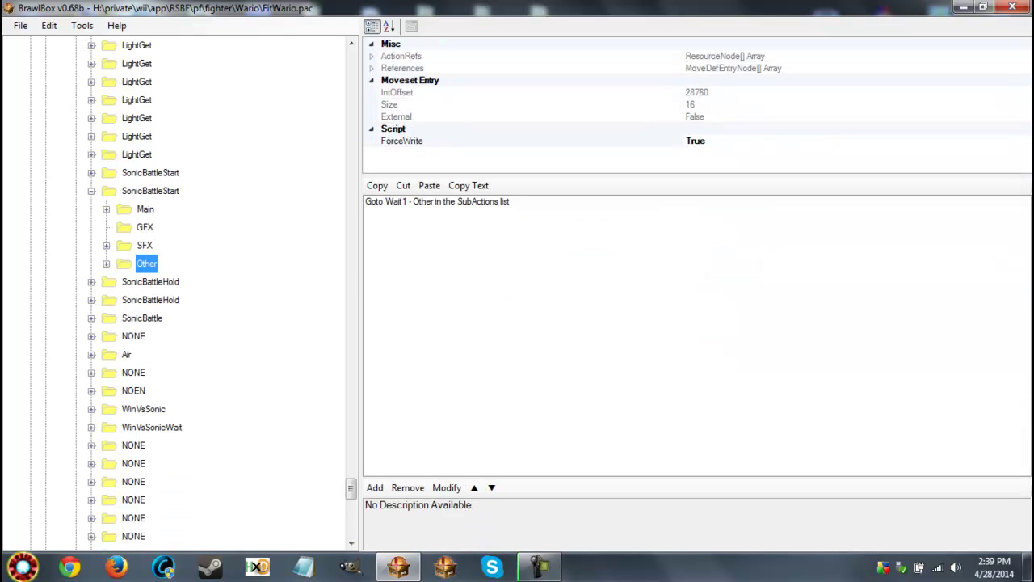
pyautogui.press('Left')
pyautogui.press('Left')
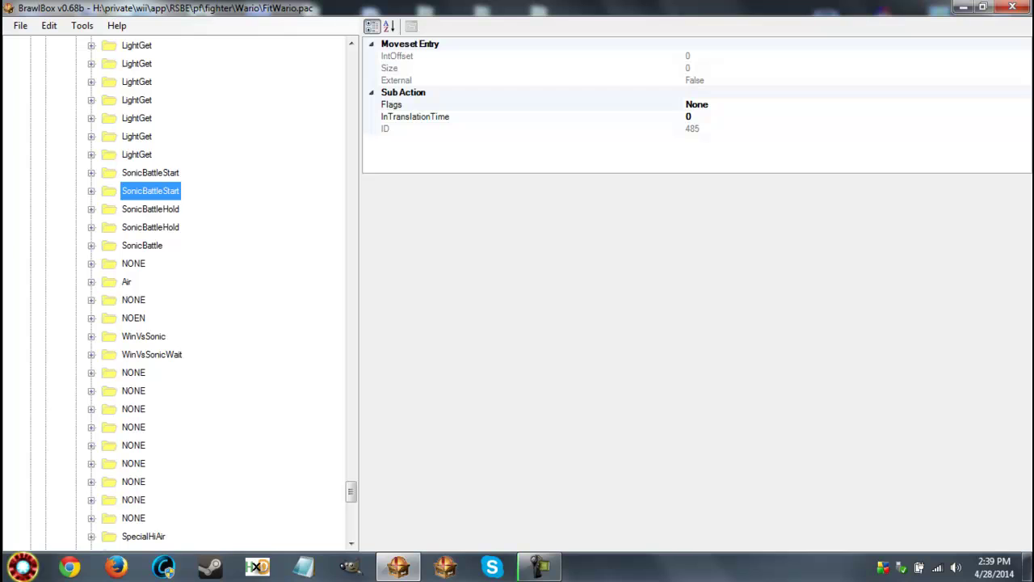
pyautogui.press('Right')
pyautogui.press('Down')
pyautogui.press('Tab')
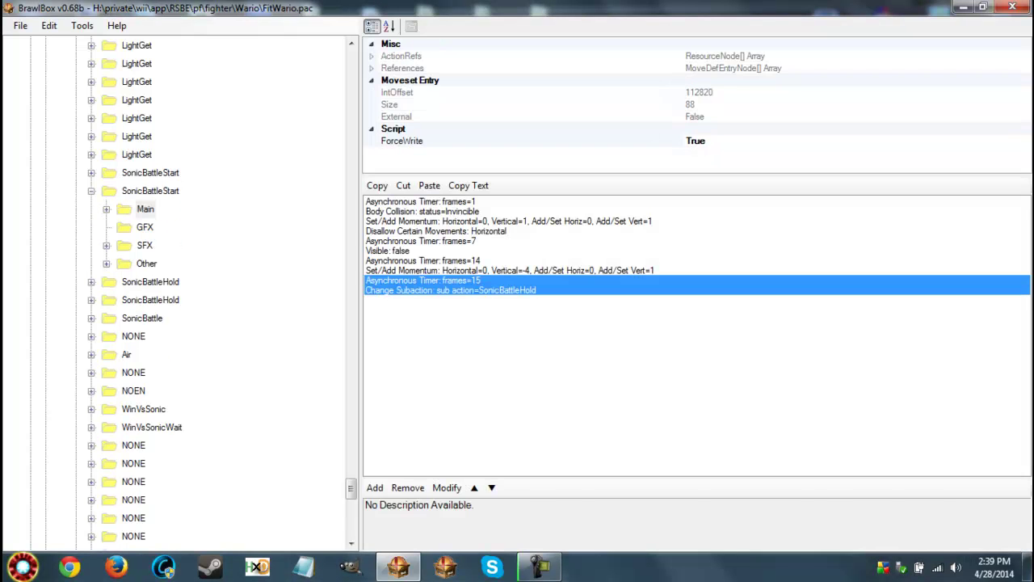
# Read the second SonicBattleHold's infinite loop switching to SonicBattle on landing, then collapse it
pyautogui.press('Left')
pyautogui.press('Left')
pyautogui.press('Down')
pyautogui.press('Down')
pyautogui.press('Right')
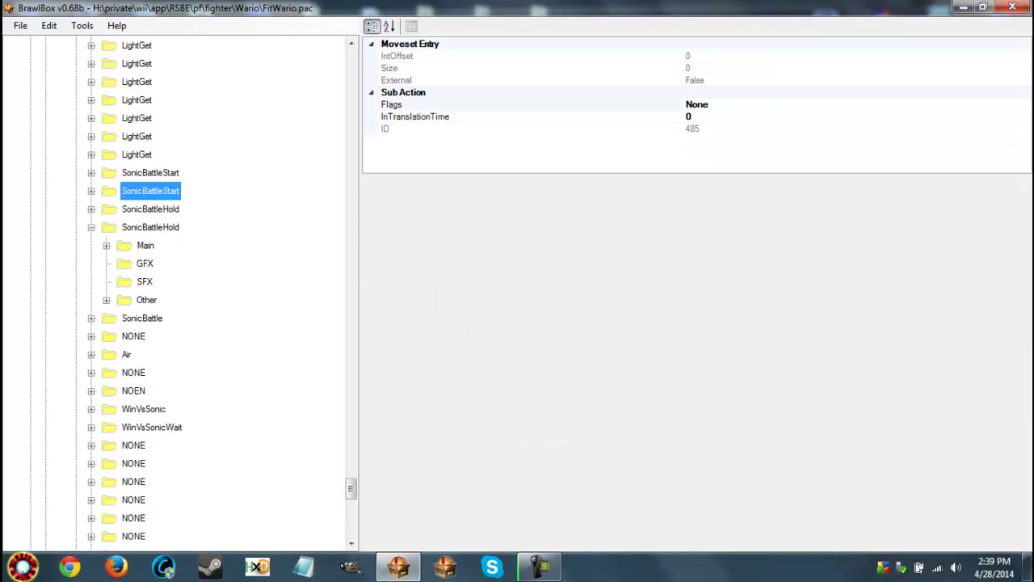
pyautogui.press('Down')
pyautogui.press('Down')
pyautogui.press('Down')
pyautogui.press('Down')
pyautogui.press('Tab')
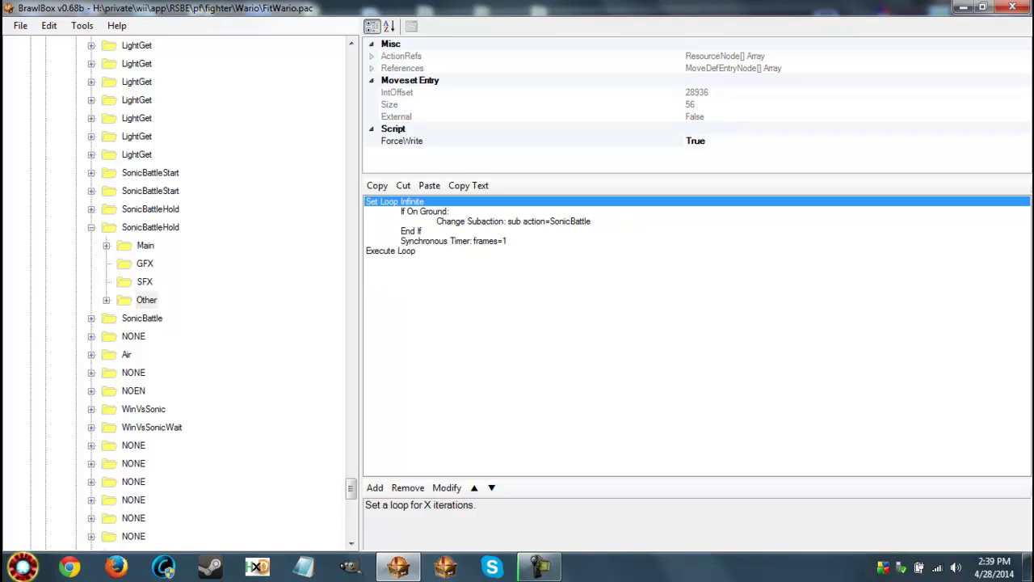
pyautogui.press('Down')
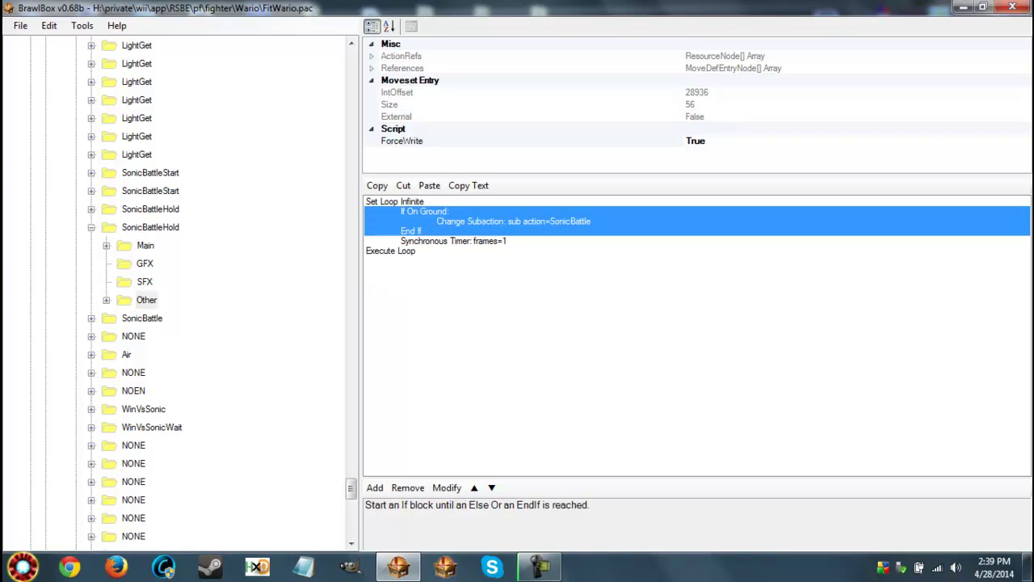
pyautogui.press('Down')
pyautogui.hotkey('shift', 'Tab')
pyautogui.press('Left')
pyautogui.press('Left')
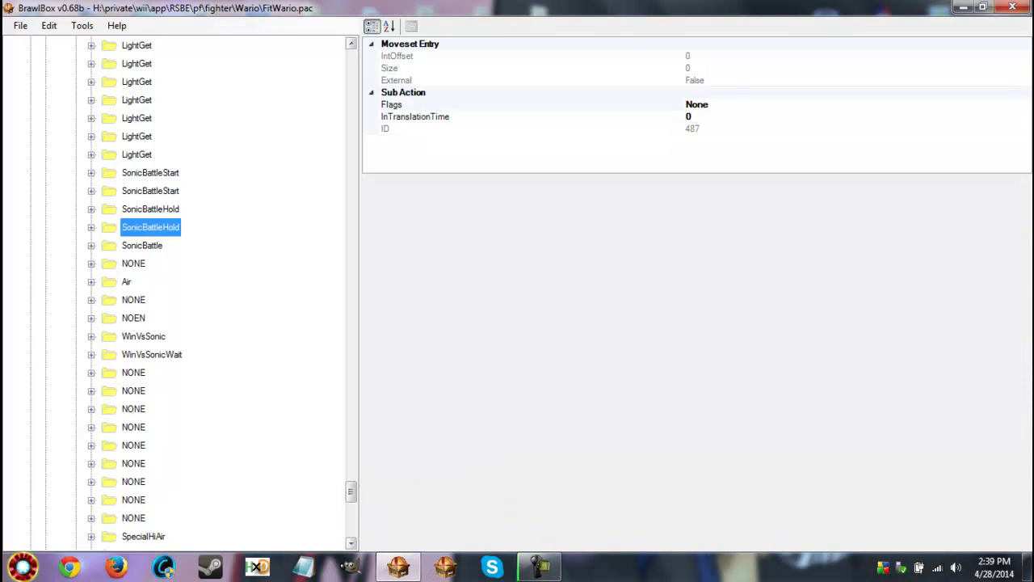
# Return to the tree's top and show Action277's Entry, switching to SonicBattleStart on ground or air
pyautogui.moveTo(351, 491); pyautogui.dragTo(351, 64)
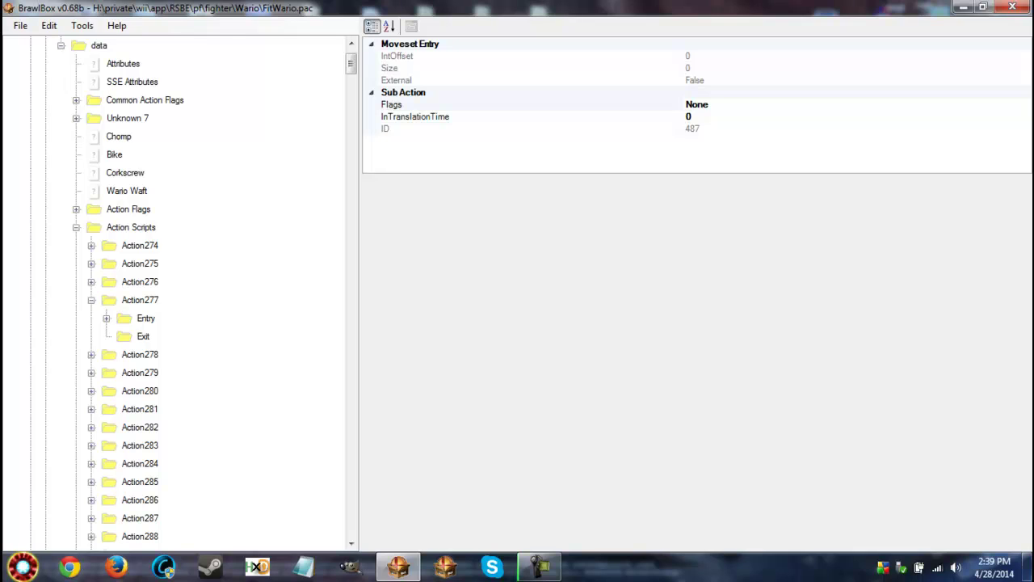
pyautogui.press('Down')
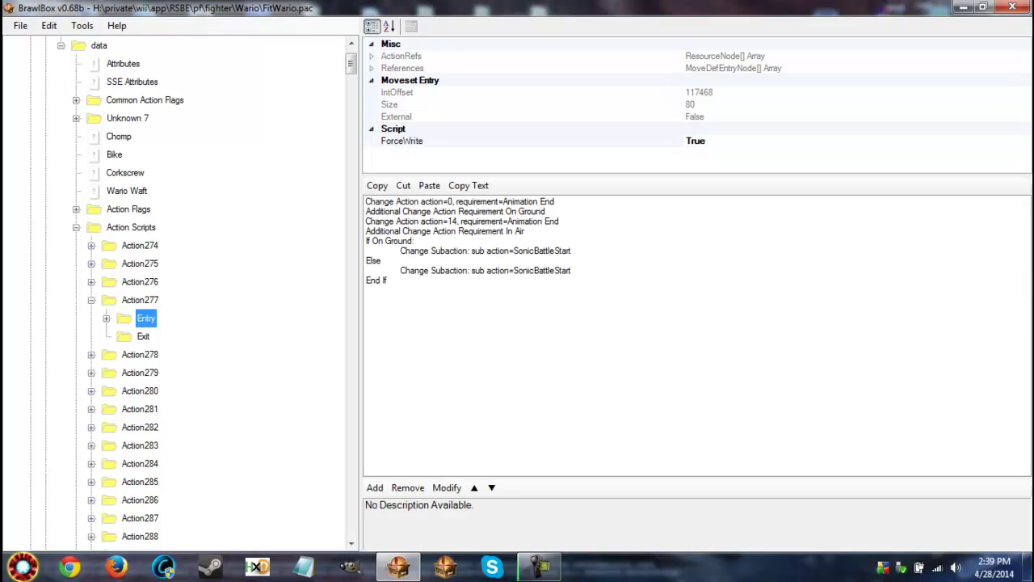
pyautogui.scroll(-1, 177, 291)
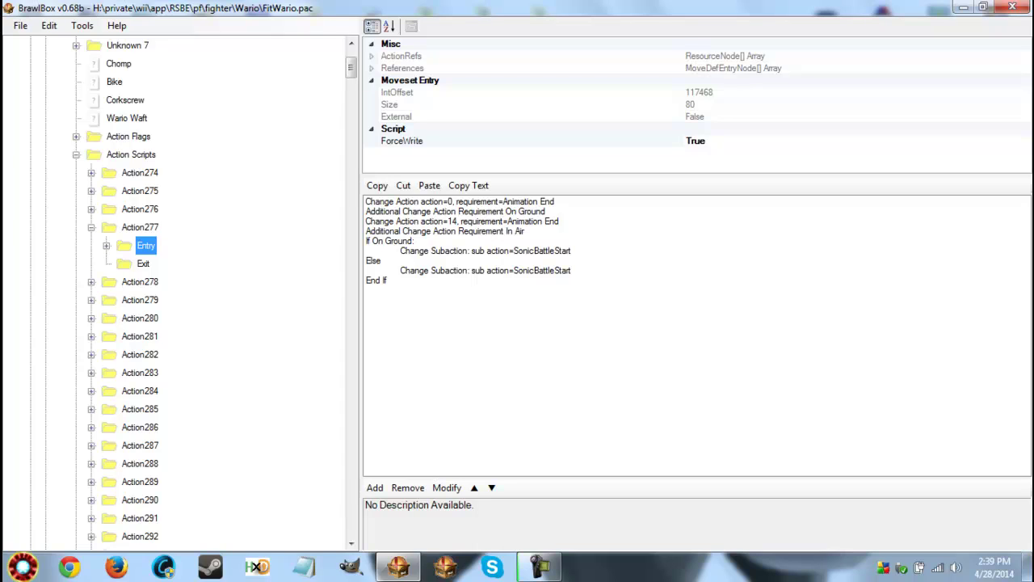
# Copy all of Action277's Entry script, then browse the Entry scripts of Action279–283
pyautogui.hotkey('ctrl', 'a')
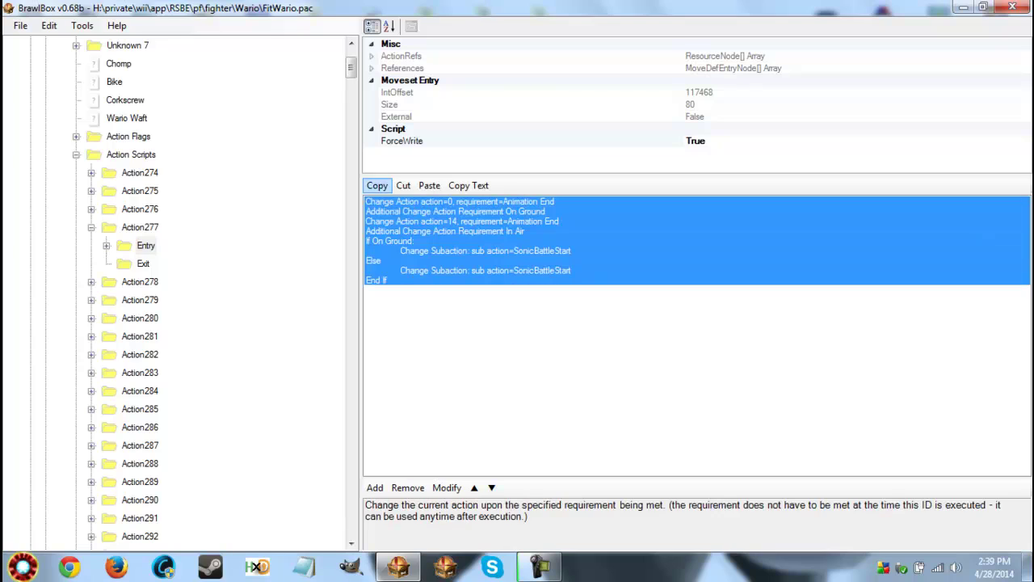
pyautogui.hotkey('ctrl', 'c')
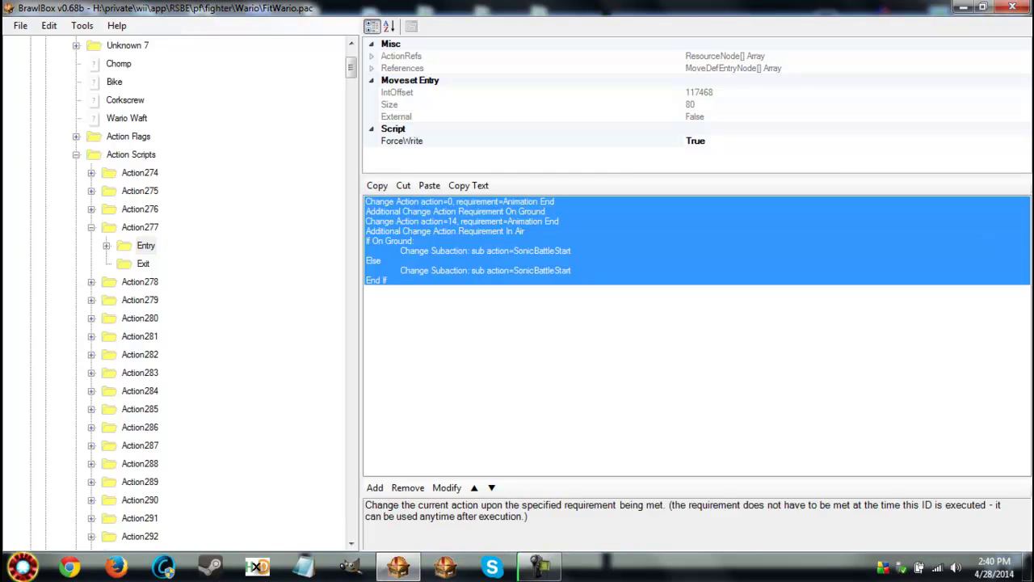
pyautogui.click(91, 300)
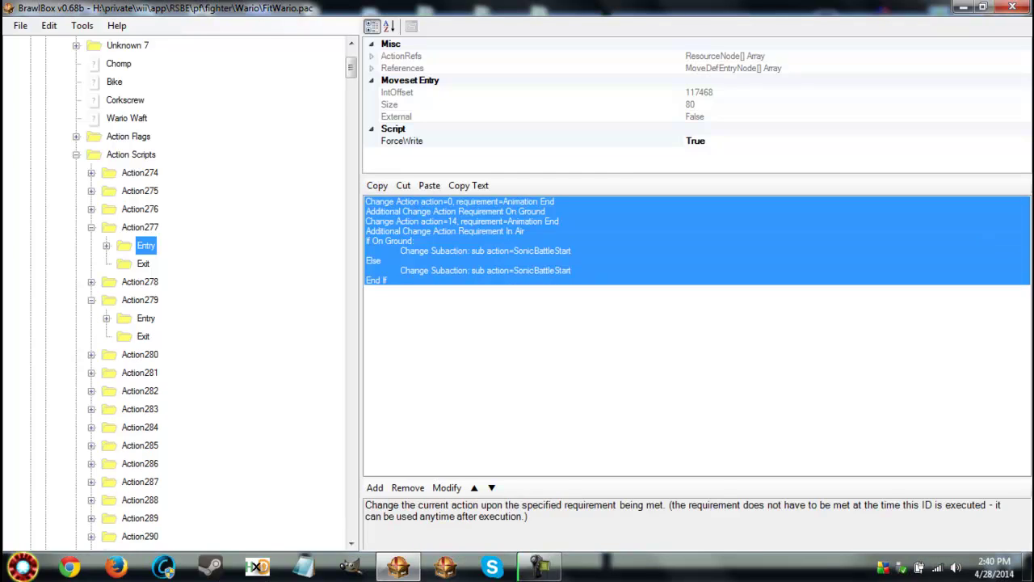
pyautogui.click(92, 300)
pyautogui.click(91, 336)
pyautogui.click(145, 353)
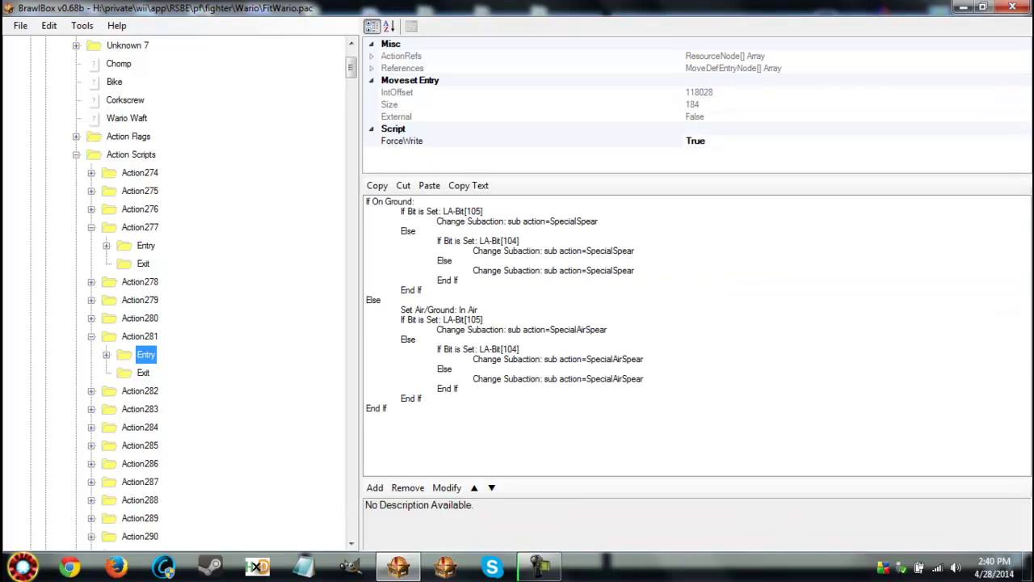
pyautogui.press('Down')
pyautogui.press('Down')
pyautogui.press('Right')
pyautogui.press('Down')
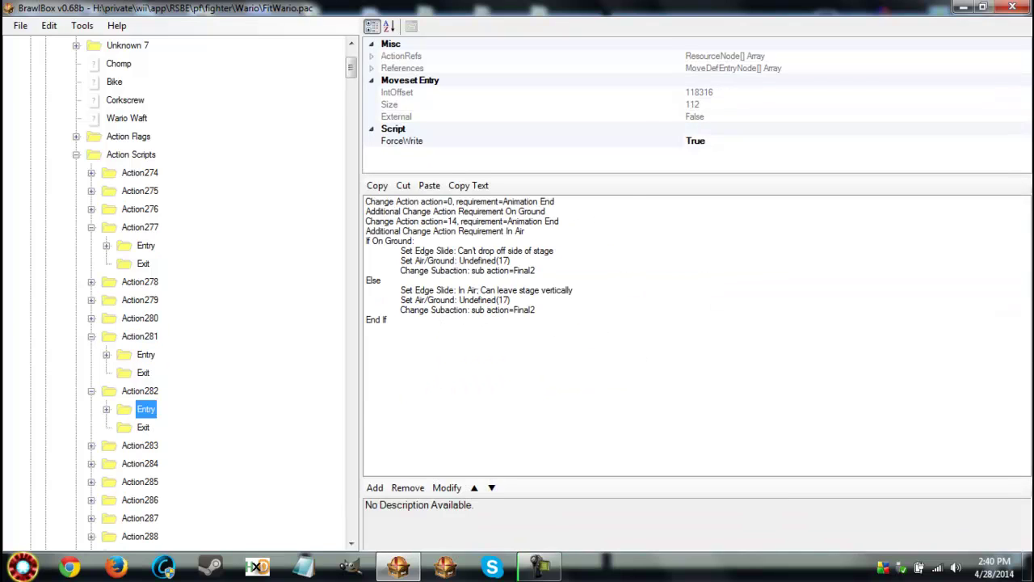
pyautogui.press('Down')
pyautogui.press('Down')
pyautogui.press('Right')
pyautogui.press('Down')
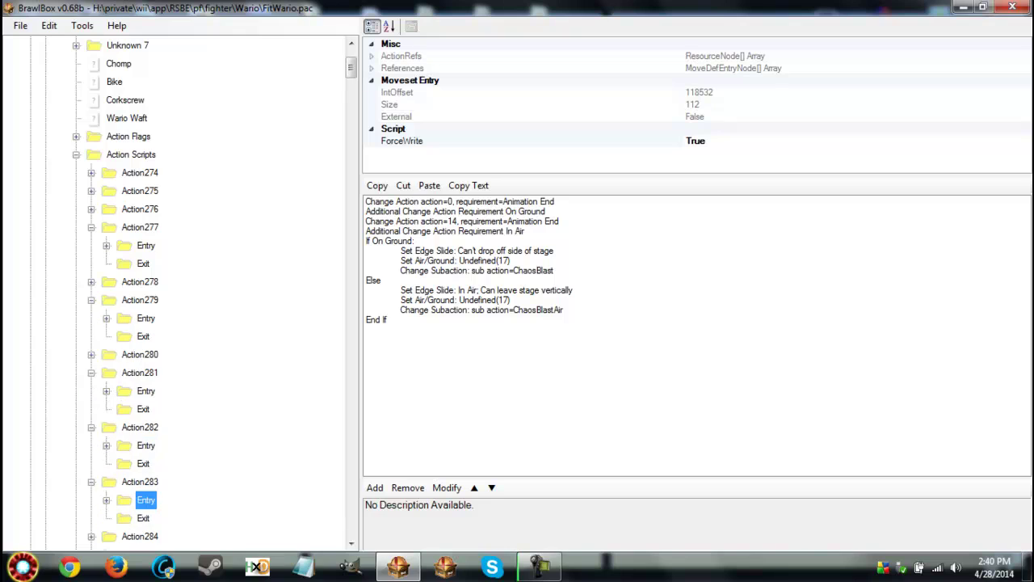
# Paste the copied script into Action284's empty Entry script and reload it to confirm
pyautogui.click(91, 354)
pyautogui.click(146, 390)
pyautogui.scroll(-4, 178, 291)
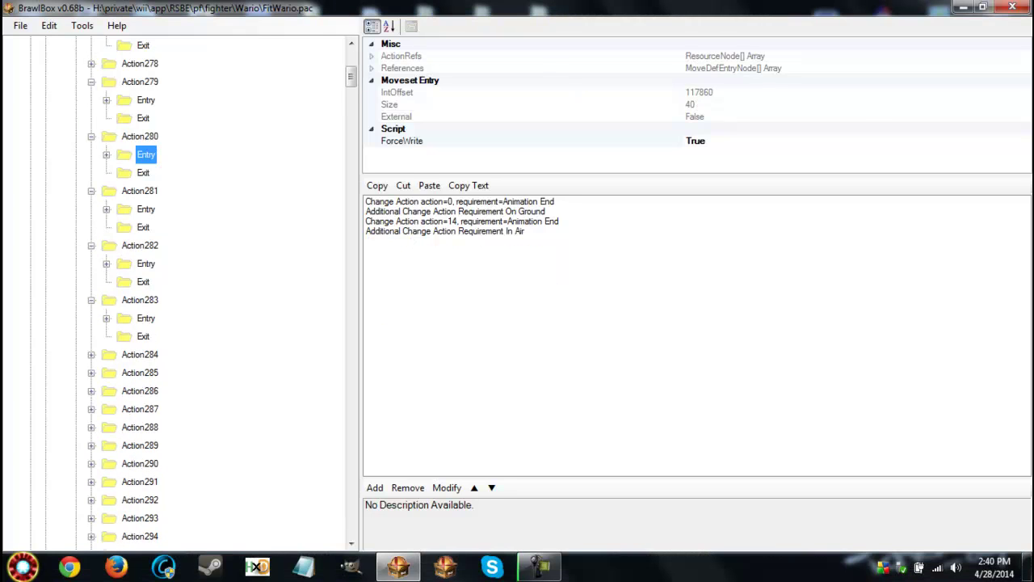
pyautogui.click(91, 354)
pyautogui.click(145, 373)
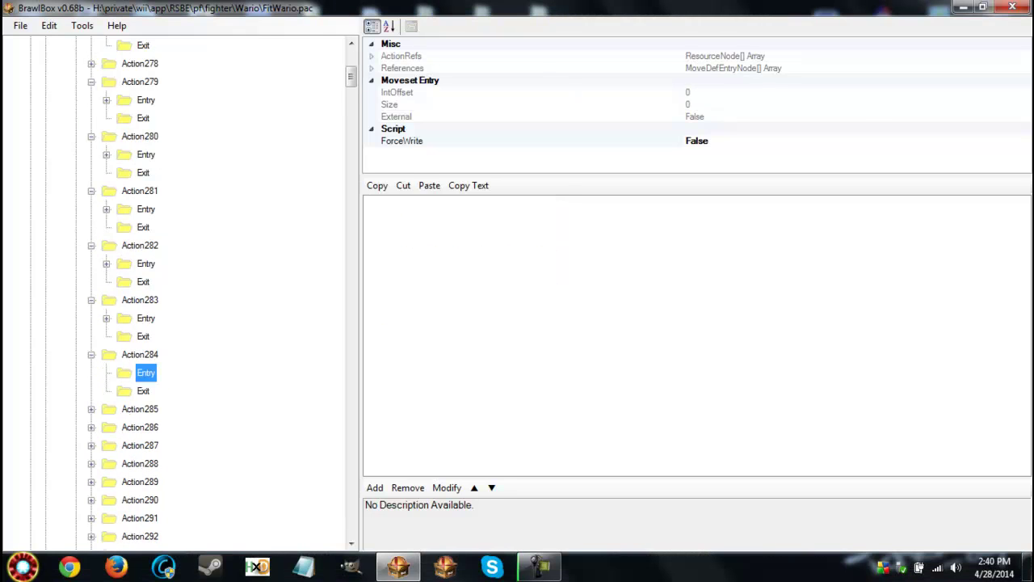
pyautogui.click(429, 185)
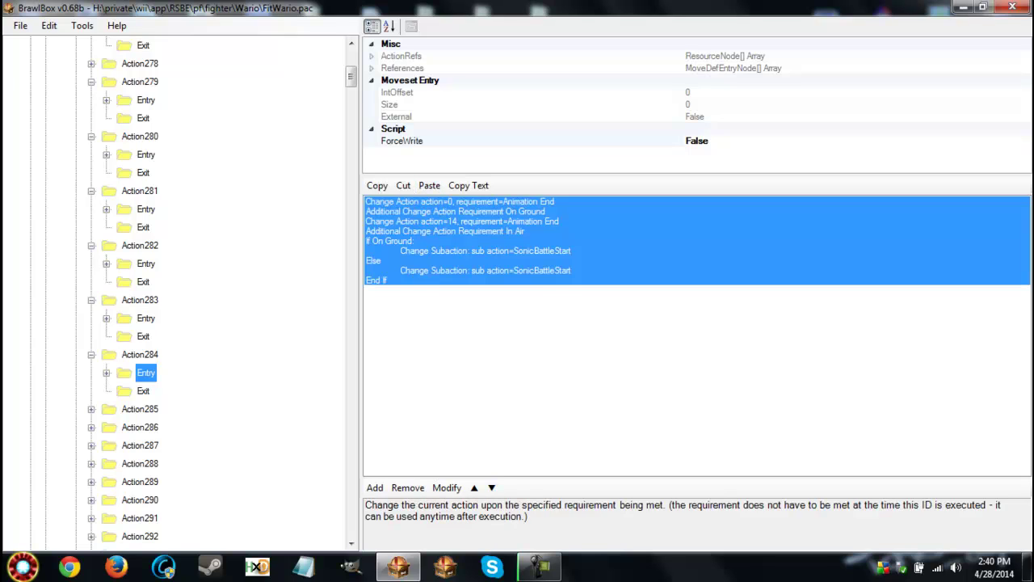
pyautogui.click(140, 354)
pyautogui.click(146, 373)
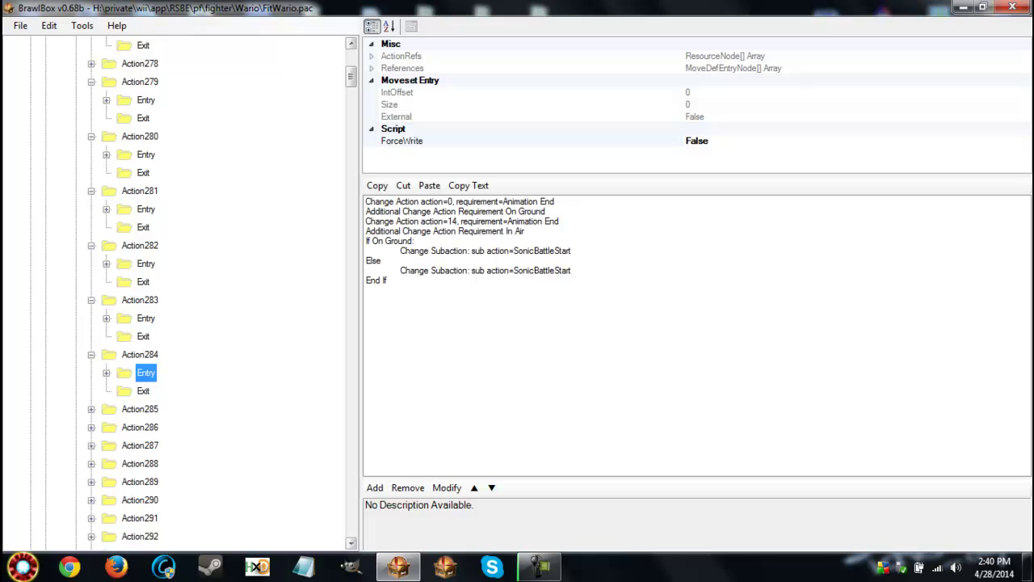
# Scroll the FitWario moveset tree back up to the top
pyautogui.scroll(-10, 178, 291)
pyautogui.scroll(-7, 178, 291)
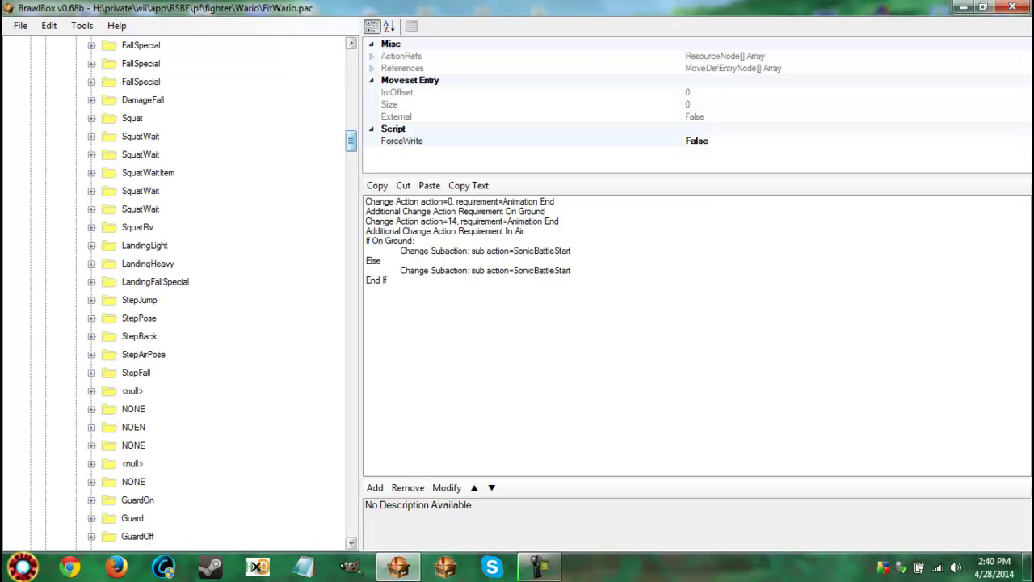
pyautogui.moveTo(350, 140); pyautogui.dragTo(351, 508)
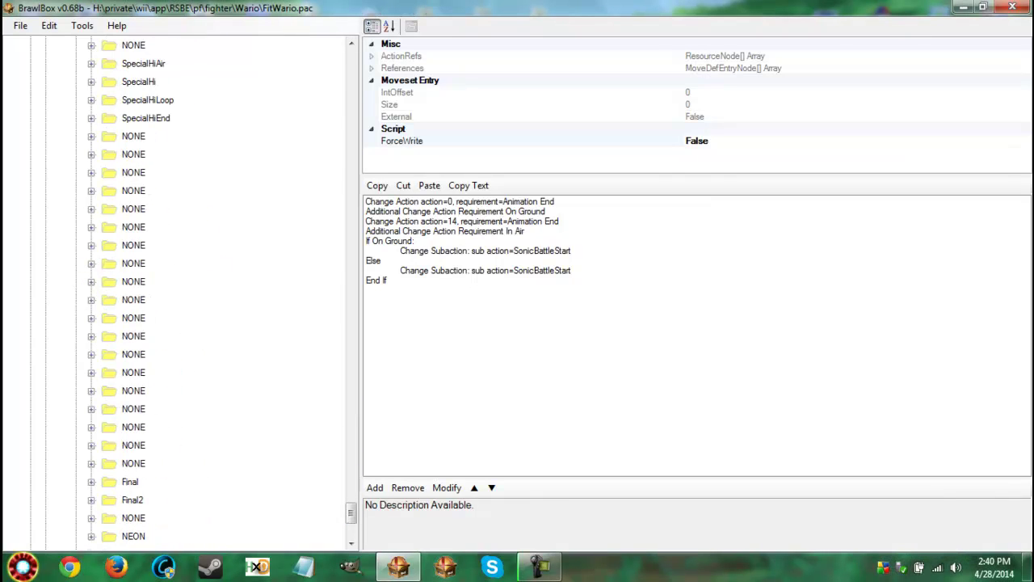
pyautogui.scroll(-3, 178, 290)
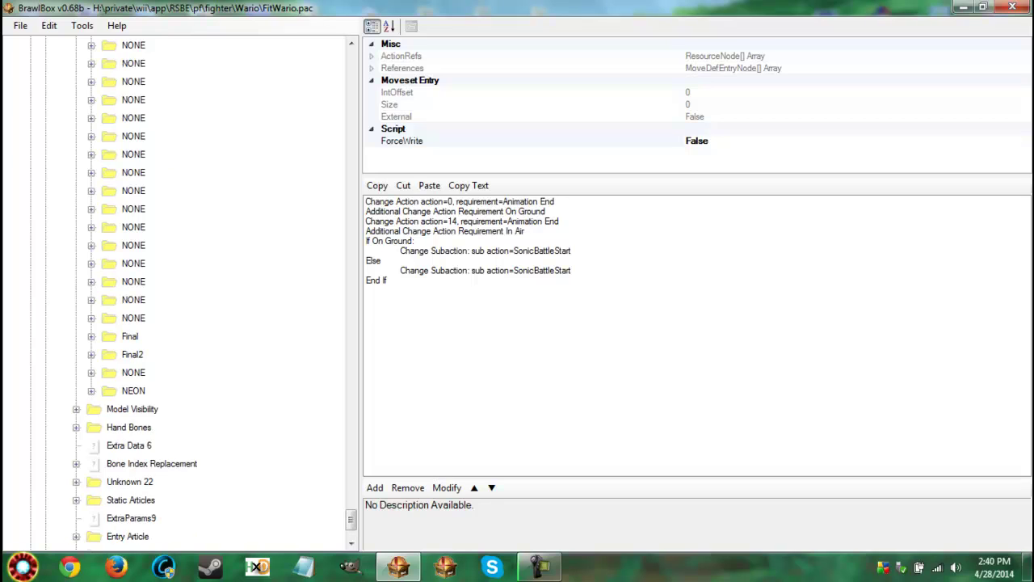
pyautogui.scroll(12, 178, 291)
pyautogui.moveTo(350, 480); pyautogui.dragTo(350, 60)
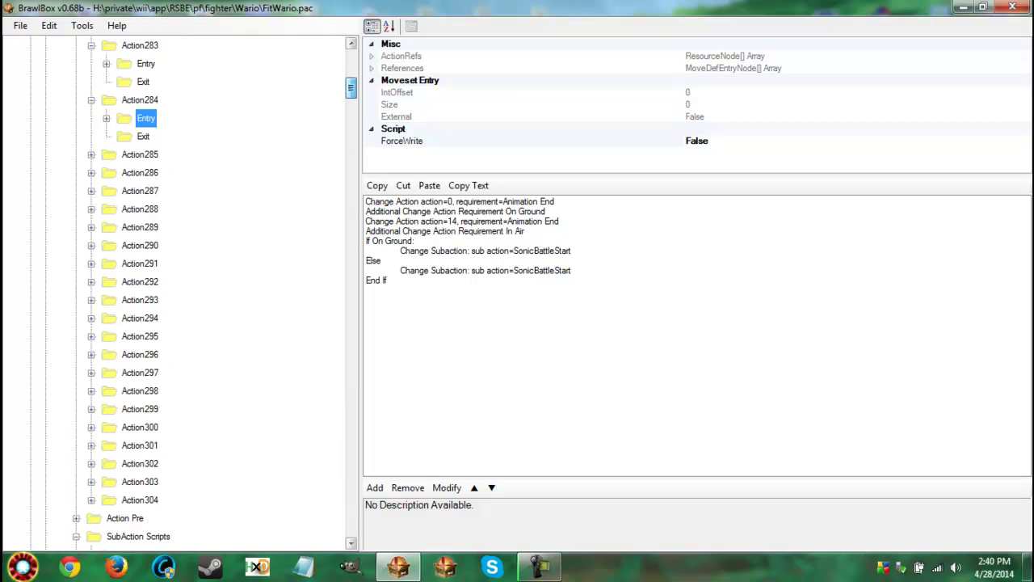
# Close BrawlBox, answering No to saving the FitWario moveset changes
pyautogui.click(1012, 8)
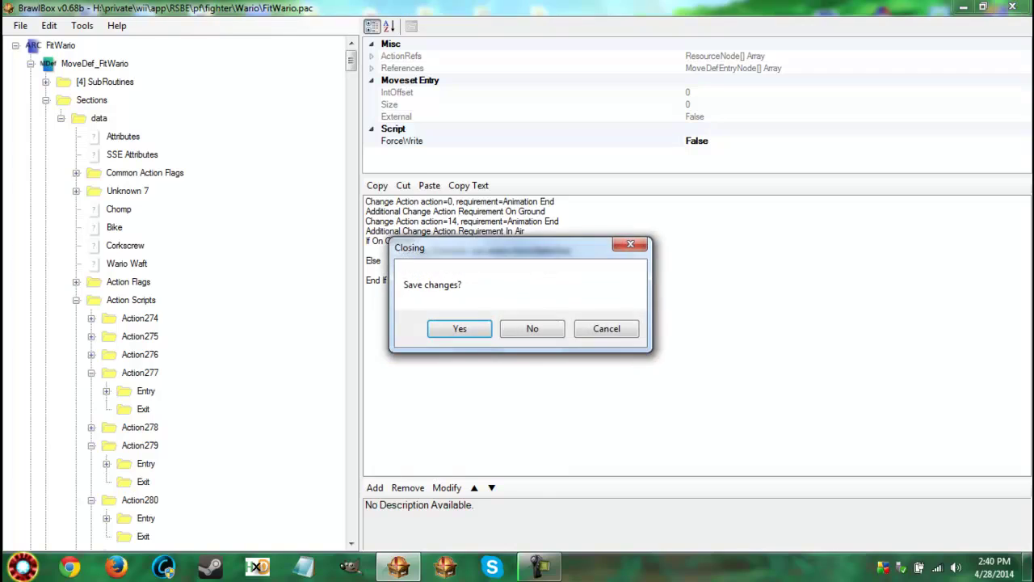
pyautogui.click(532, 327)
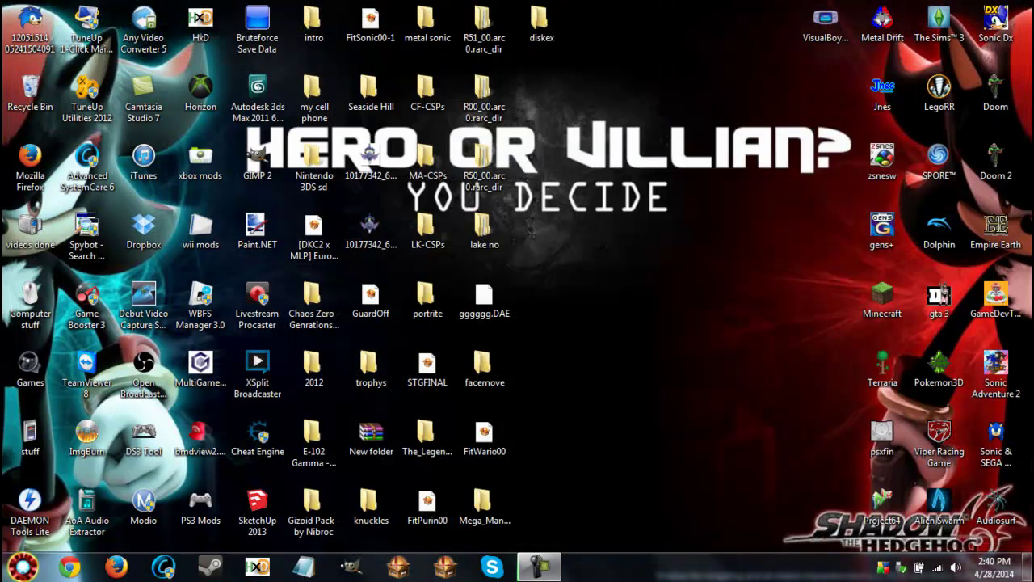
pyautogui.click(539, 567)
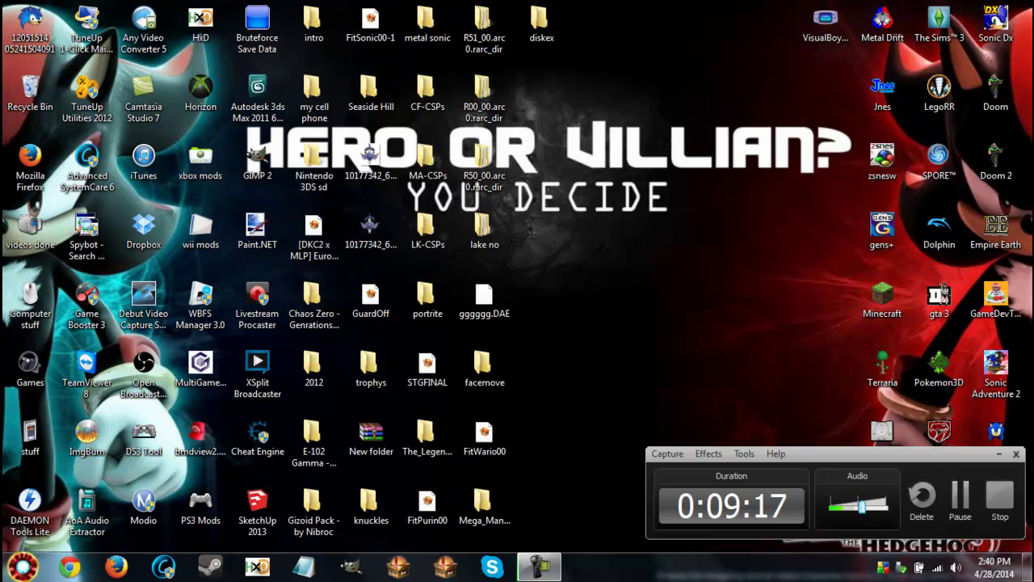
pyautogui.moveTo(889, 454); pyautogui.dragTo(757, 218)
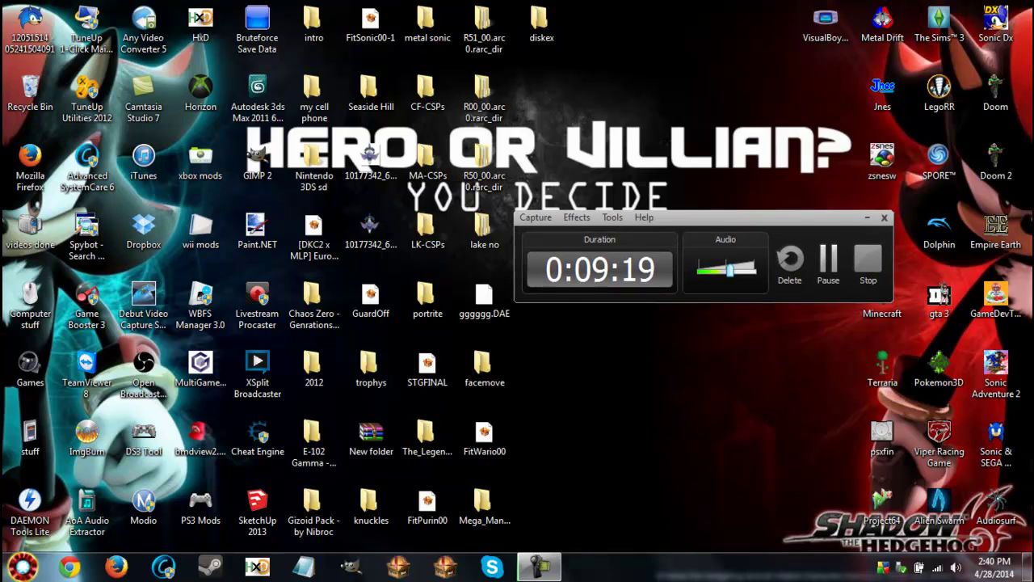